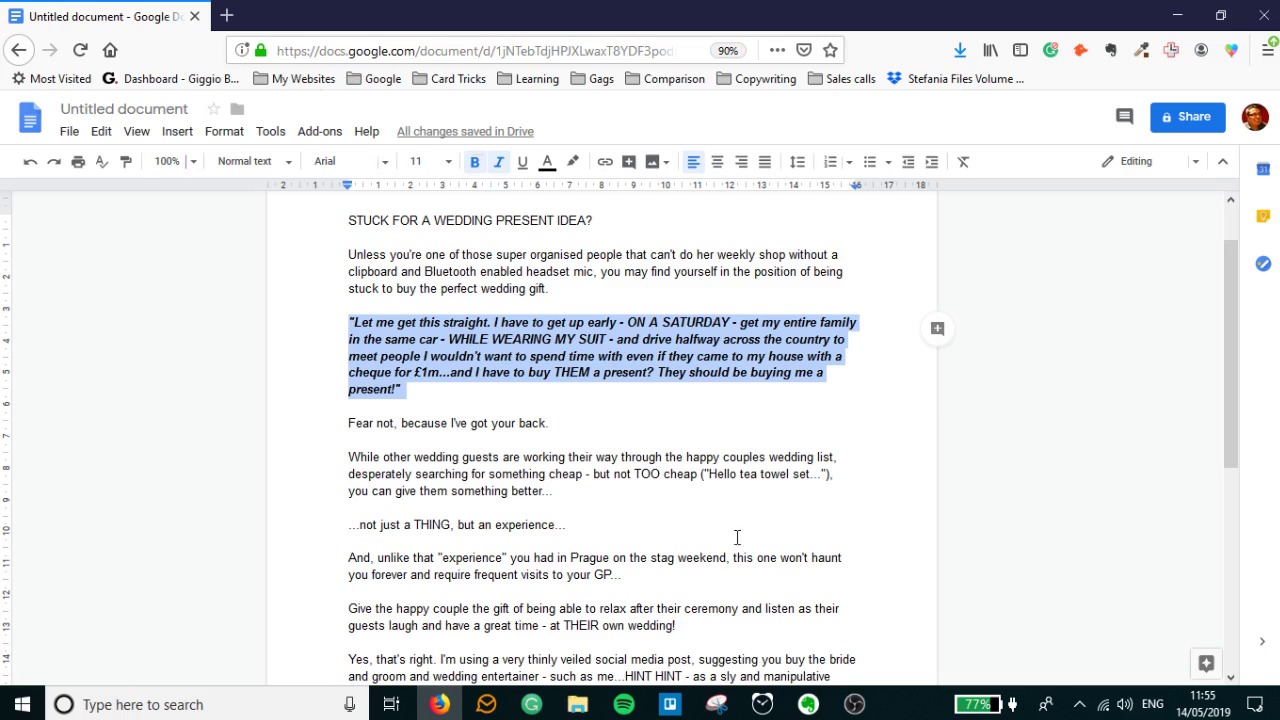
- Review the wedding present article and highlight its bold italic quote beginning "Let me get this straight"
{"action": "left_click", "coordinate": [704, 426]}
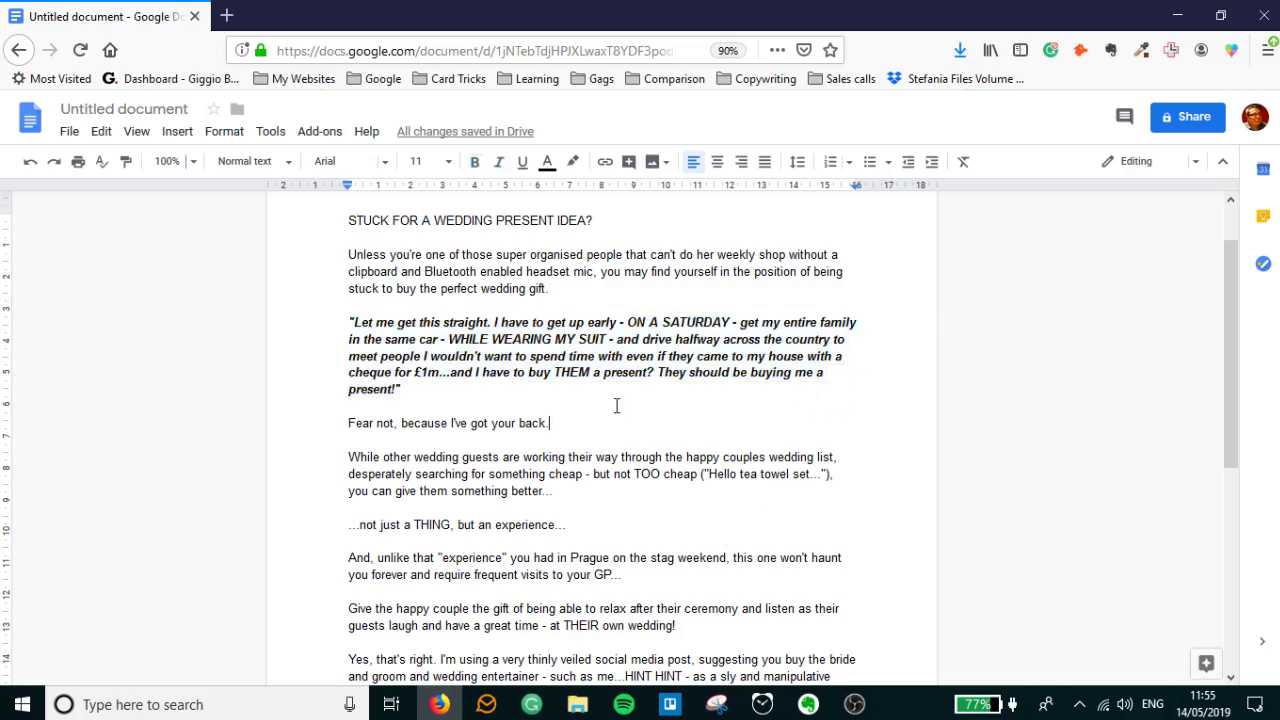
{"action": "scroll", "coordinate": [573, 355], "scroll_direction": "down", "scroll_amount": 4}
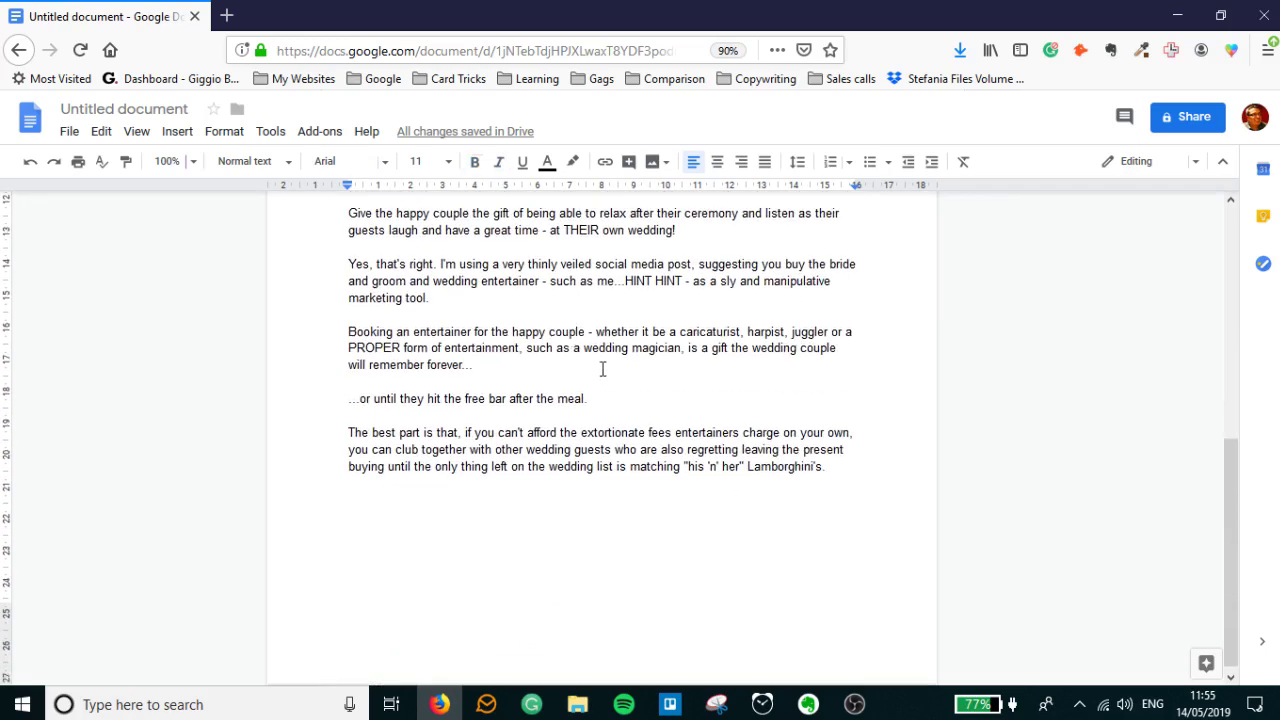
{"action": "scroll", "coordinate": [600, 362], "scroll_direction": "up", "scroll_amount": 5}
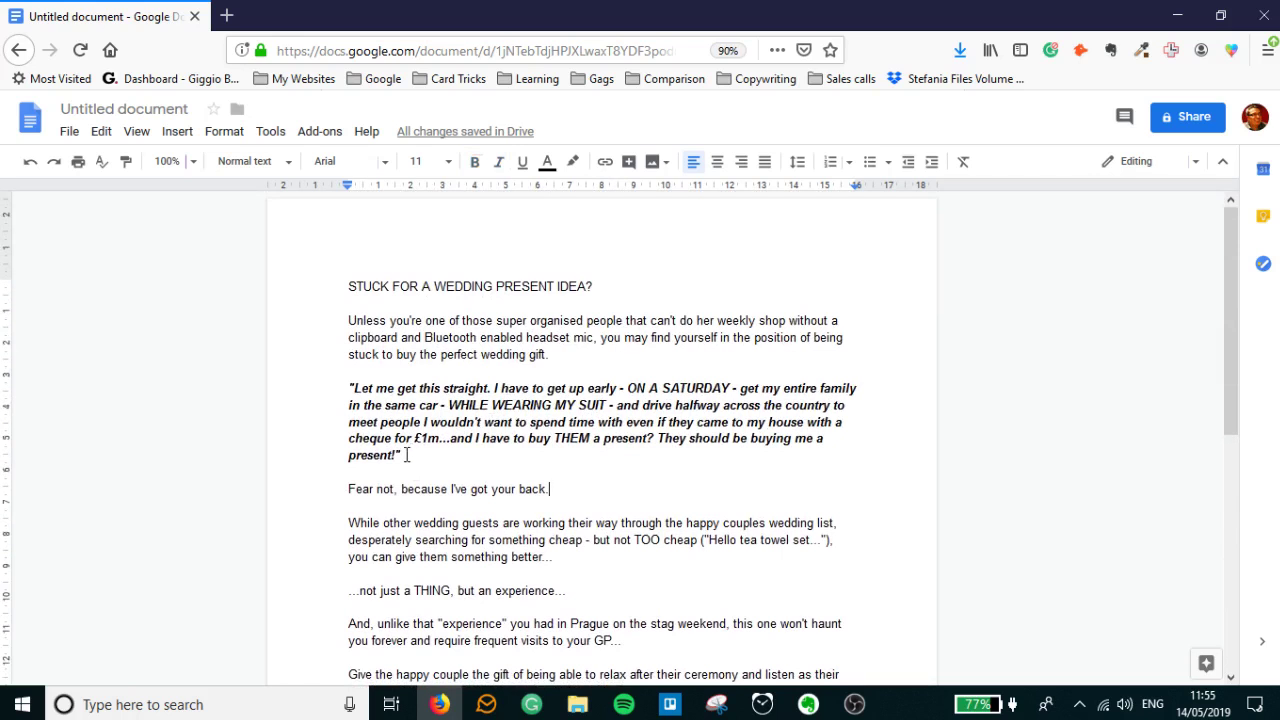
{"action": "left_click_drag", "start_coordinate": [401, 456], "coordinate": [349, 394]}
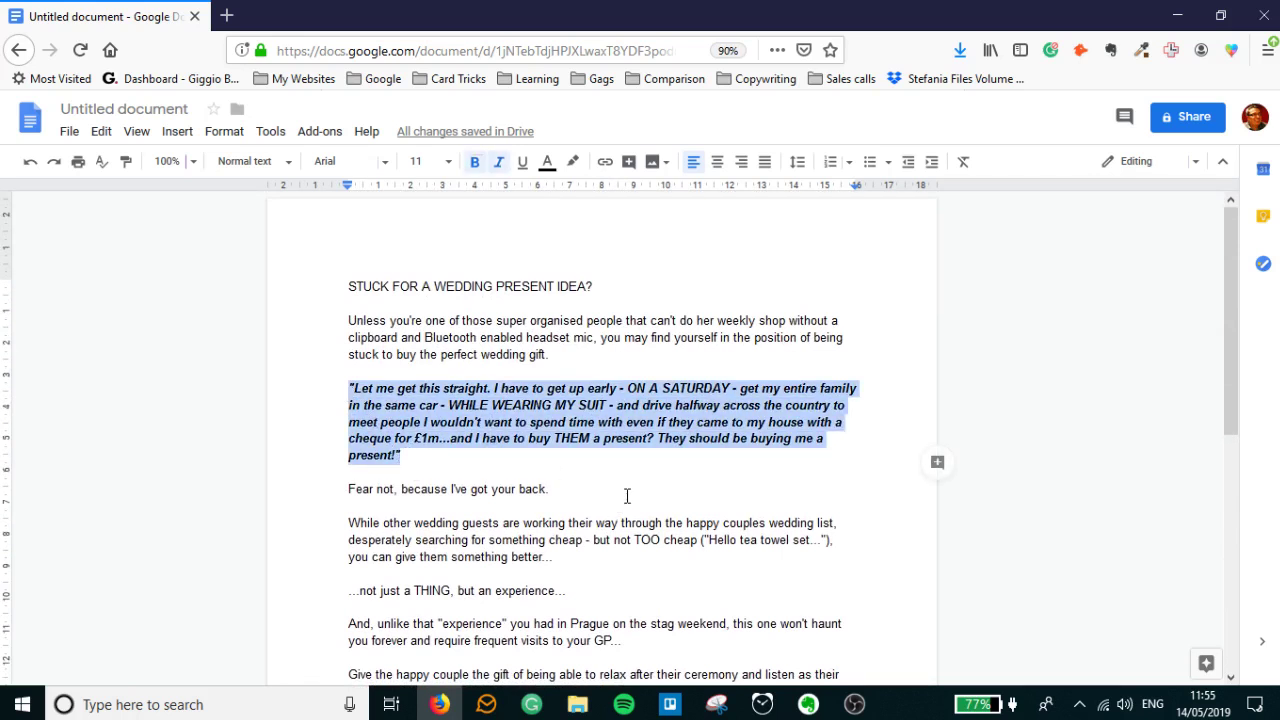
{"action": "scroll", "coordinate": [590, 477], "scroll_direction": "down", "scroll_amount": 5}
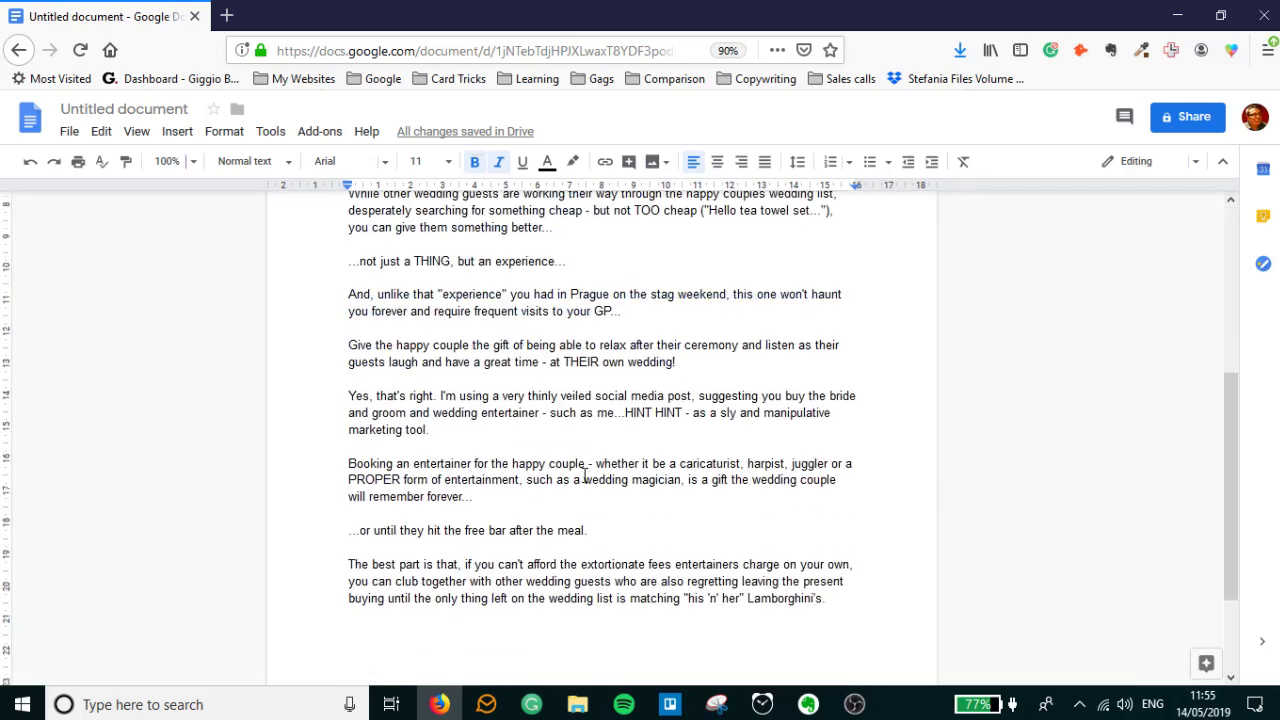
{"action": "scroll", "coordinate": [612, 466], "scroll_direction": "up", "scroll_amount": 2}
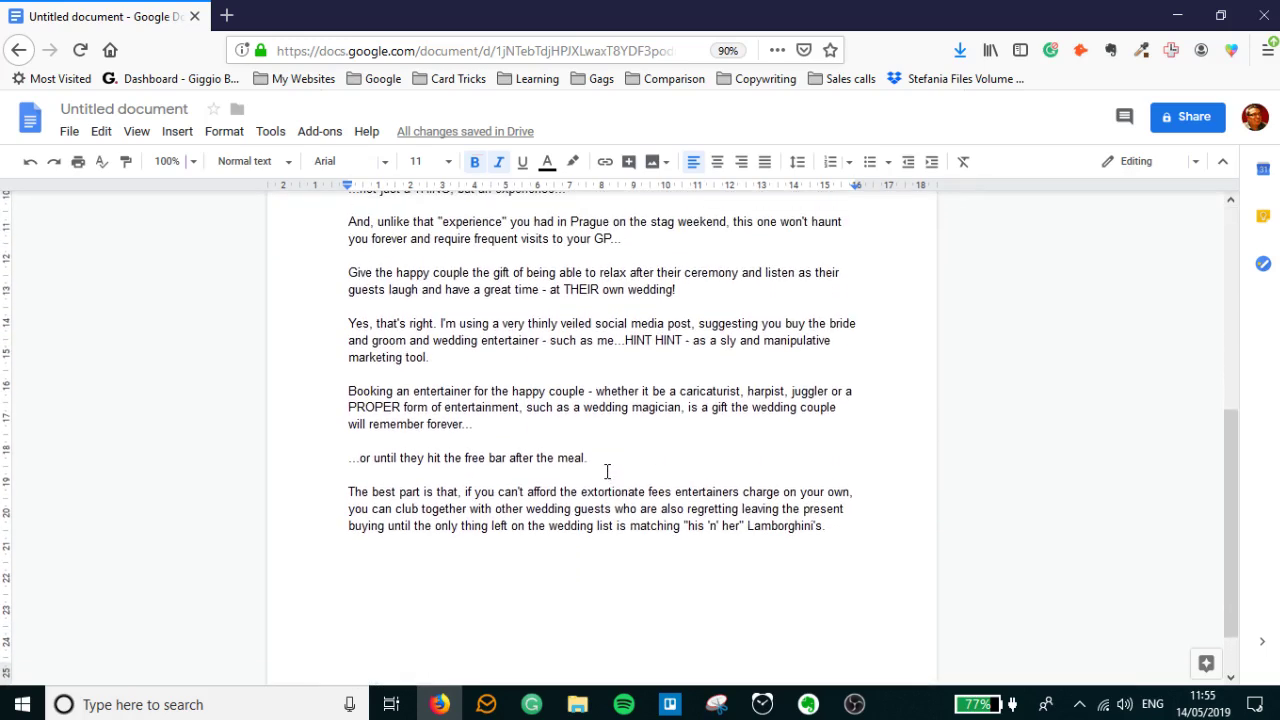
{"action": "scroll", "coordinate": [601, 439], "scroll_direction": "up", "scroll_amount": 3}
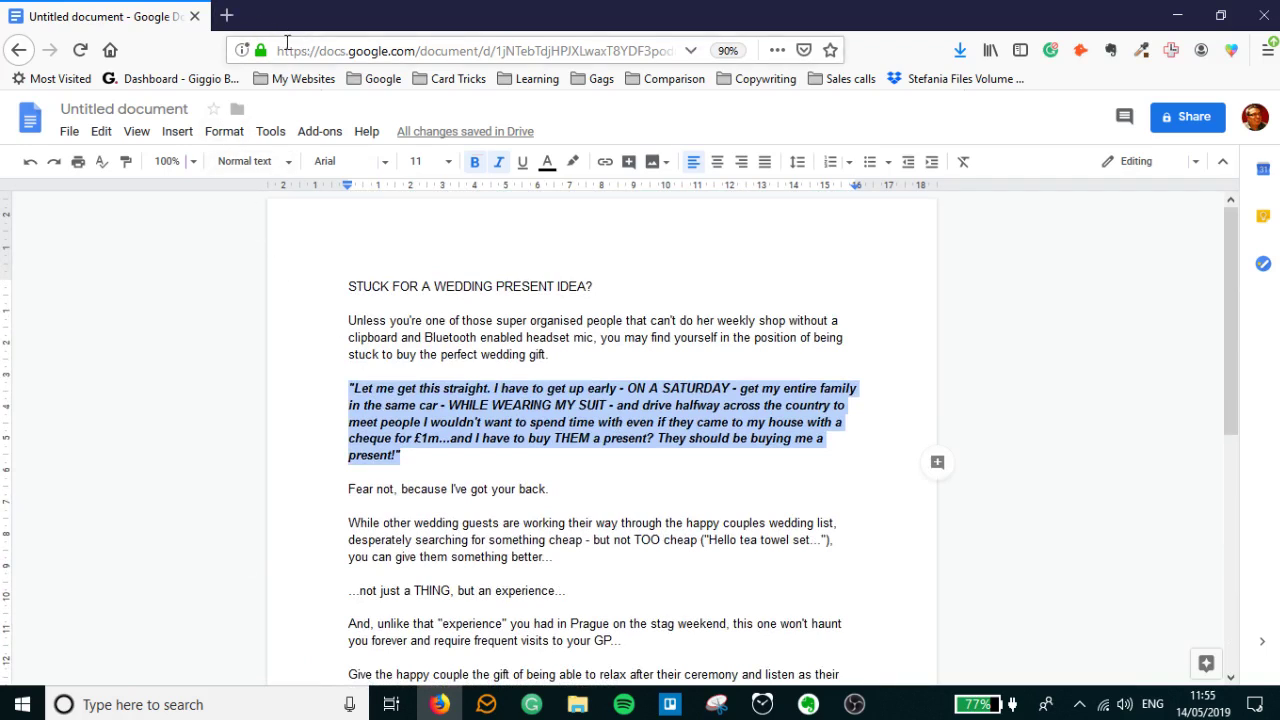
- Open canva.com in a new browser tab and display the list of all existing designs
{"action": "left_click", "coordinate": [226, 16]}
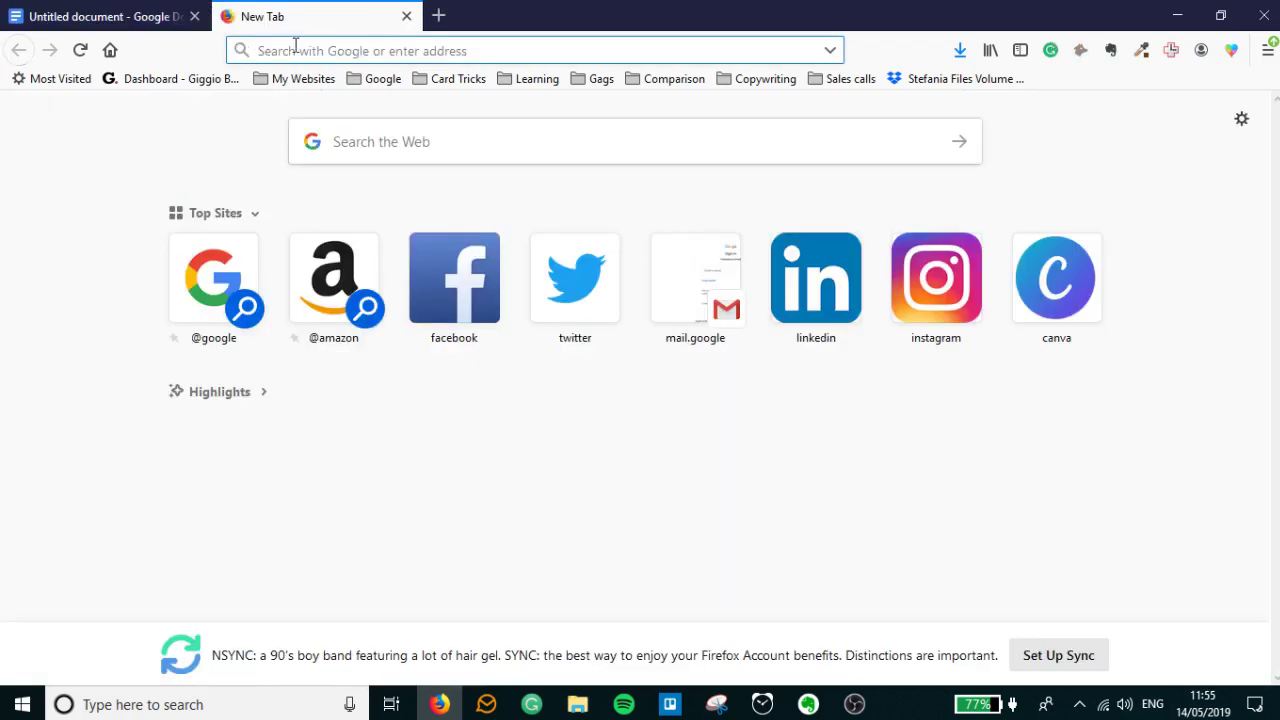
{"action": "type", "text": "CANVA.com/"}
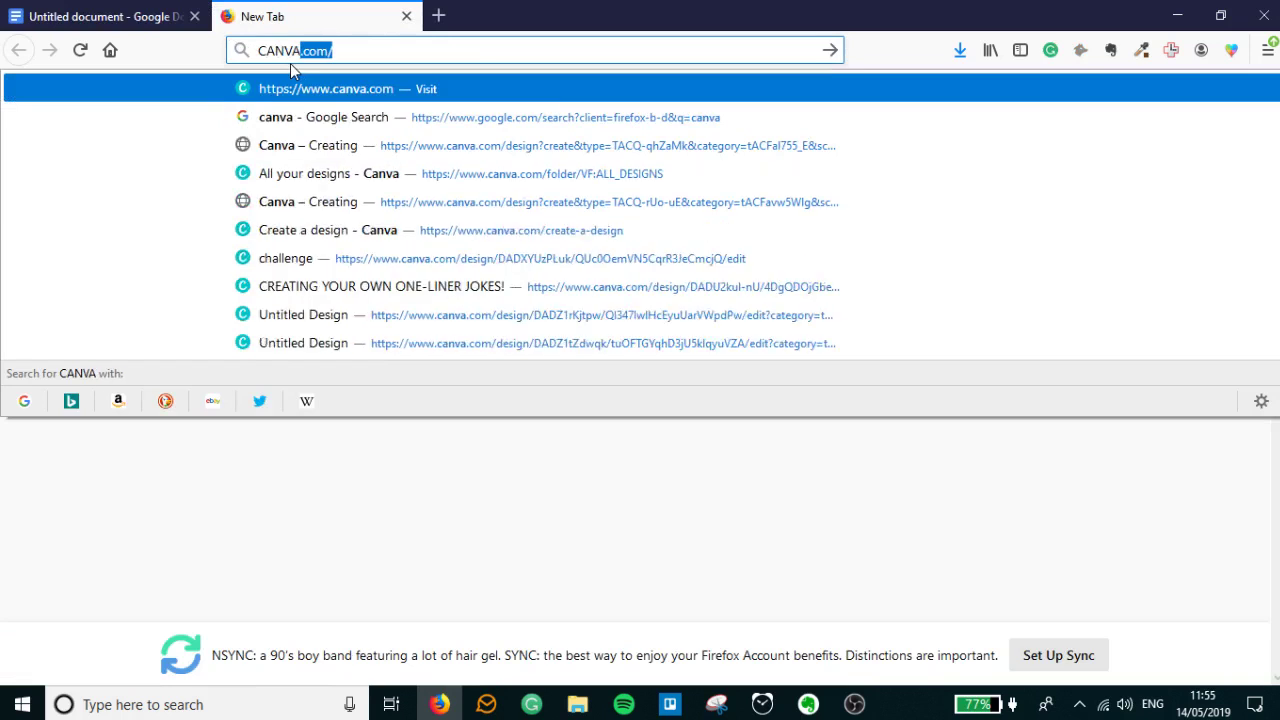
{"action": "key", "text": "Return"}
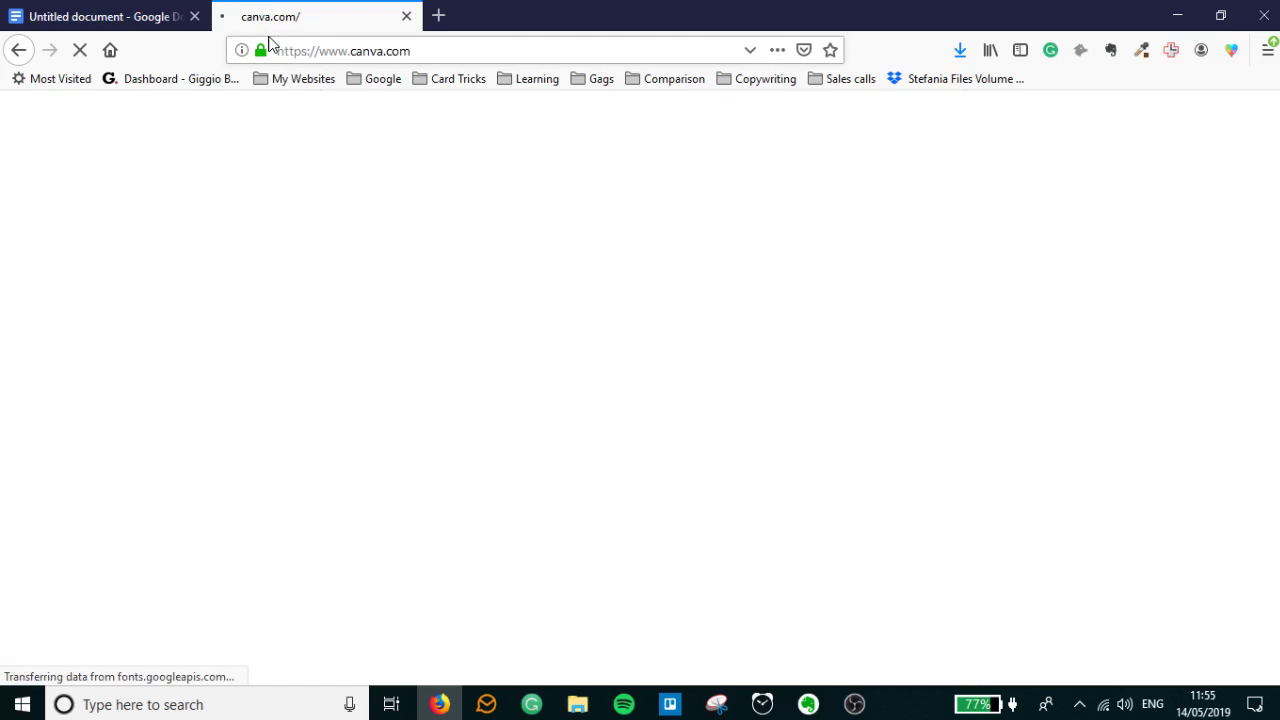
{"action": "key", "text": "ctrl+Tab"}
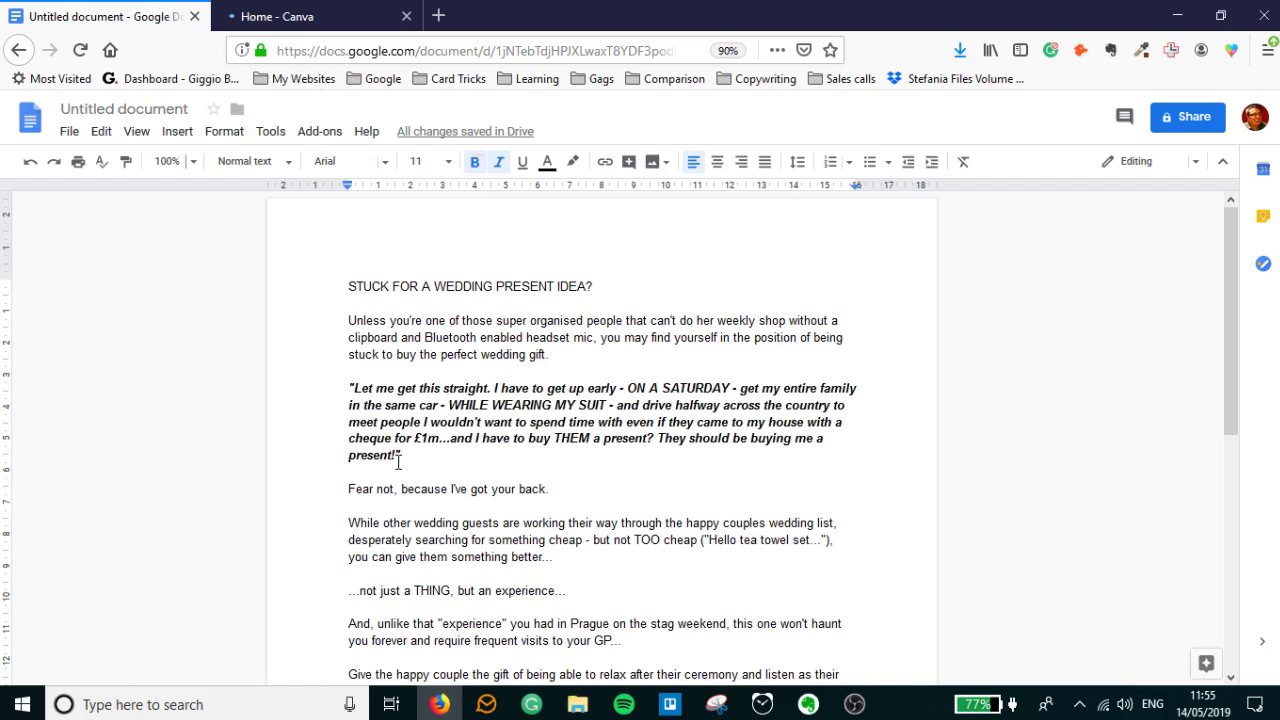
{"action": "key", "text": "ctrl+Tab"}
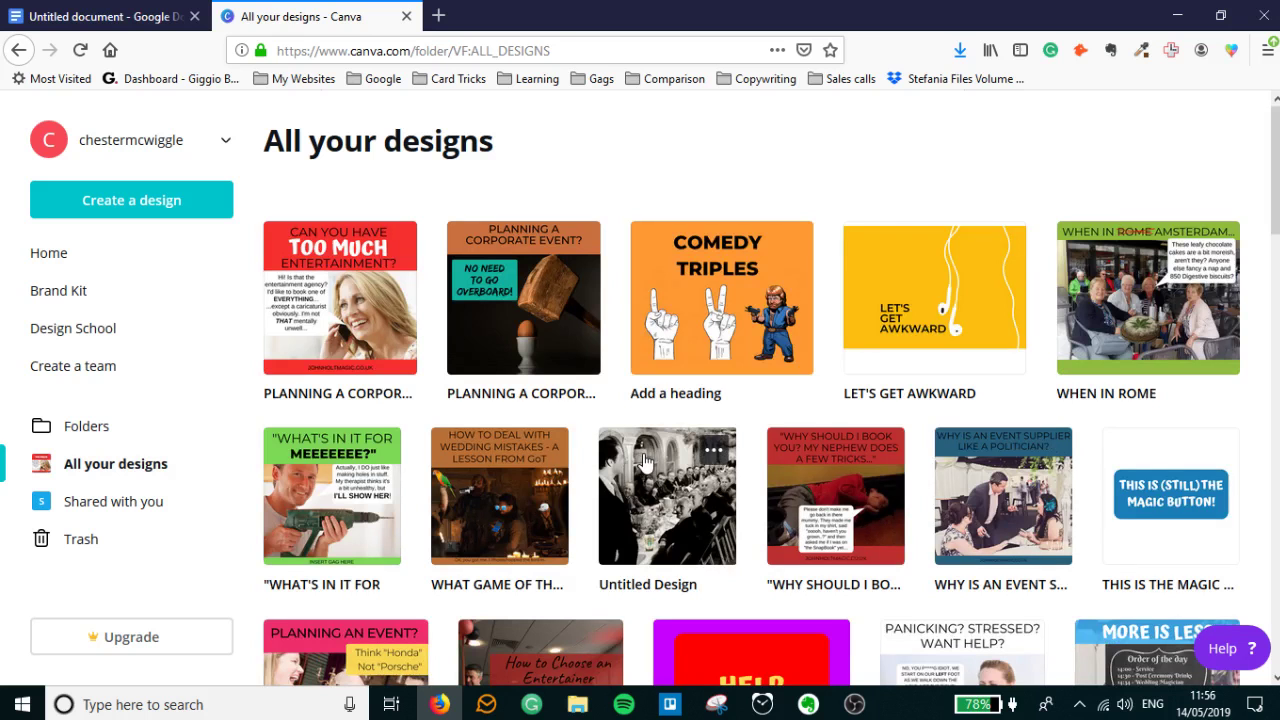
- Preview and close the "WHY SHOULD I BOOK YOU?" design, and start a new blank 800 × 800 px Social Media design
{"action": "left_click", "coordinate": [836, 480]}
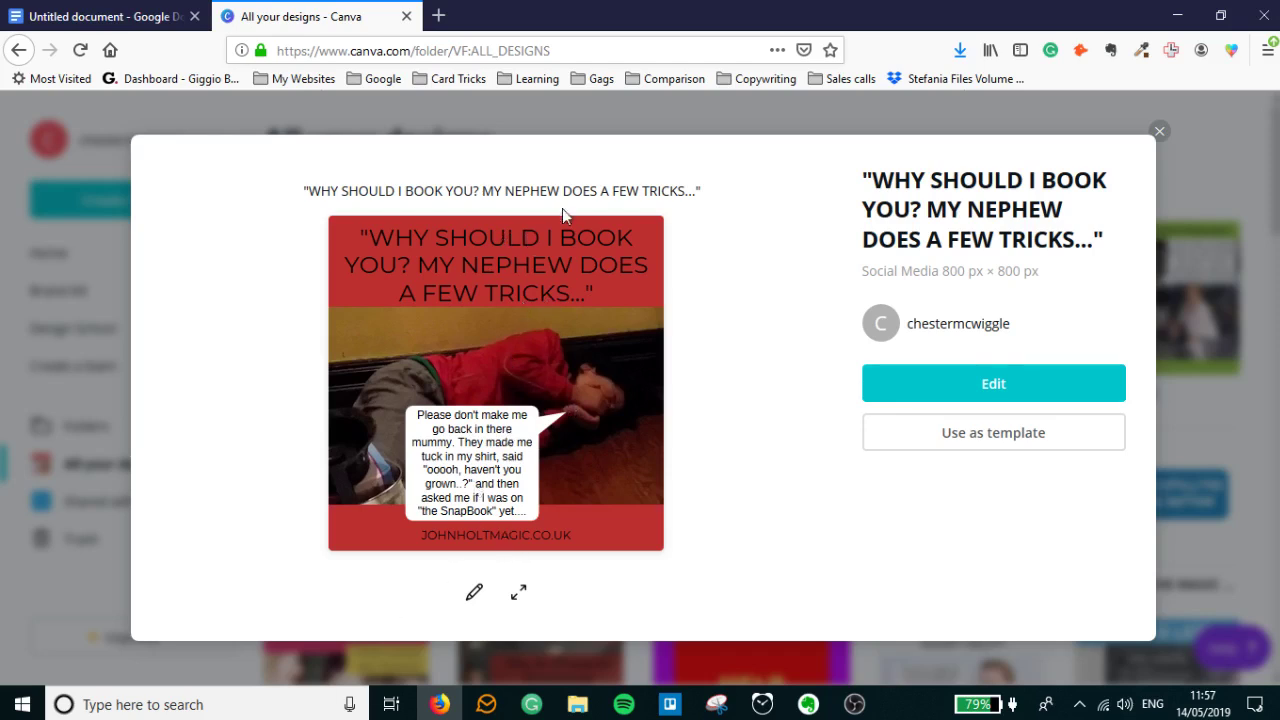
{"action": "left_click", "coordinate": [1159, 131]}
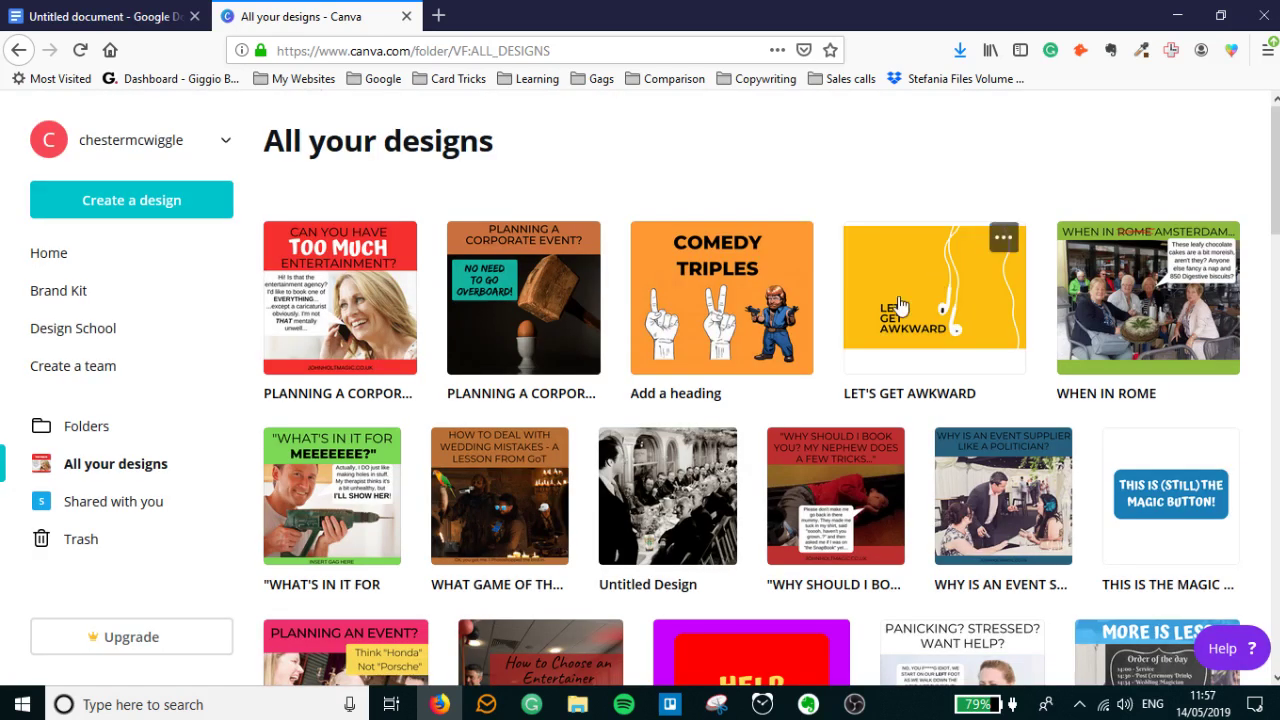
{"action": "left_click", "coordinate": [218, 208]}
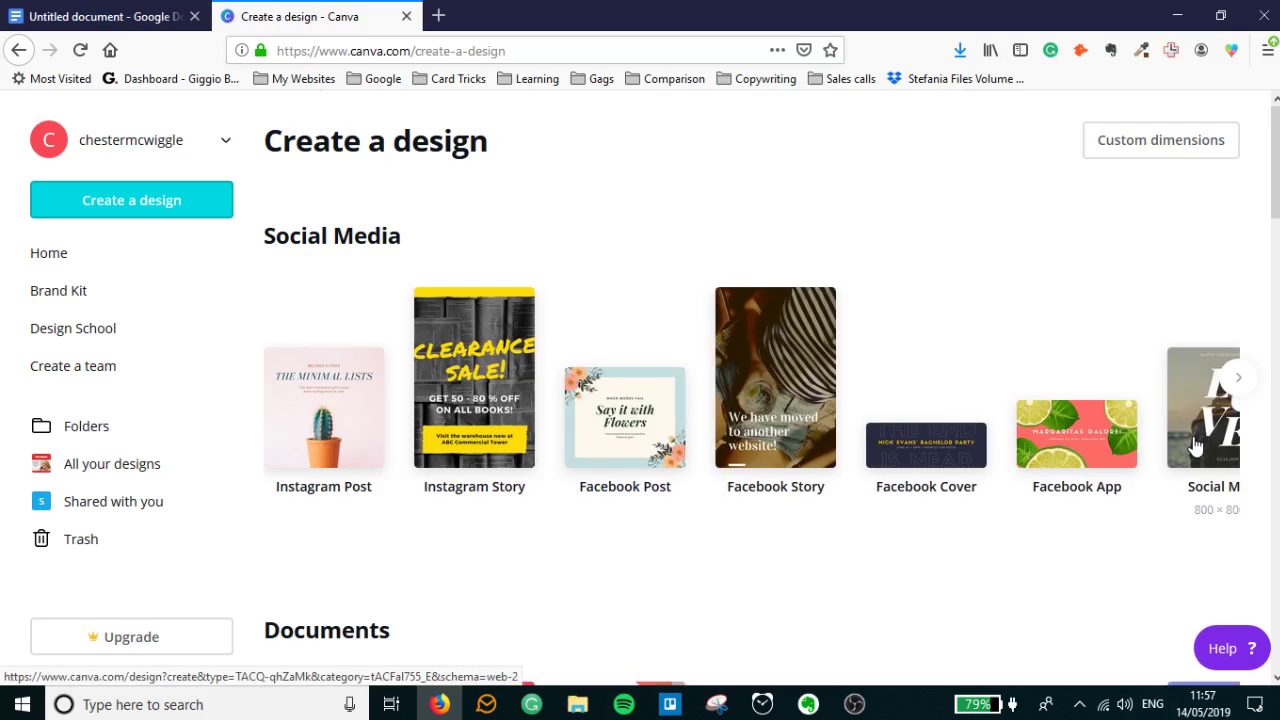
{"action": "left_click", "coordinate": [1196, 447]}
- Close the Create a design page and search Google Images for "angry man in a suit"
{"action": "left_click", "coordinate": [100, 16]}
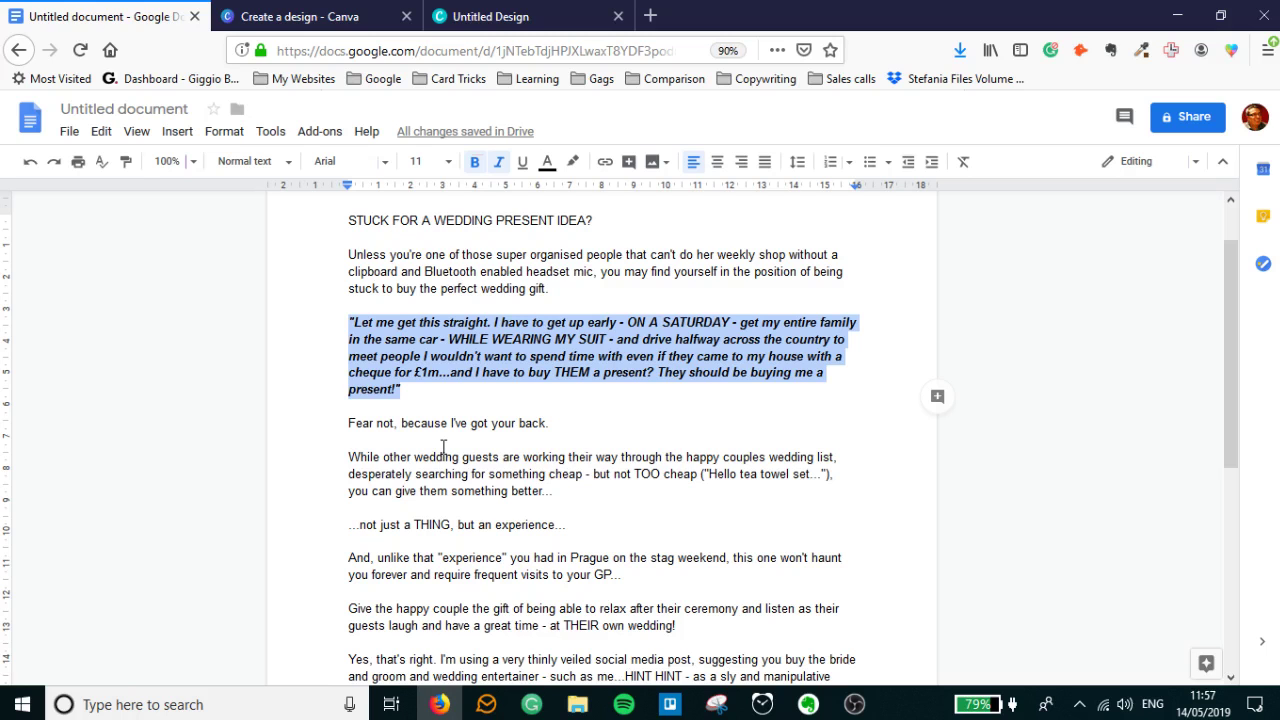
{"action": "left_click", "coordinate": [396, 27]}
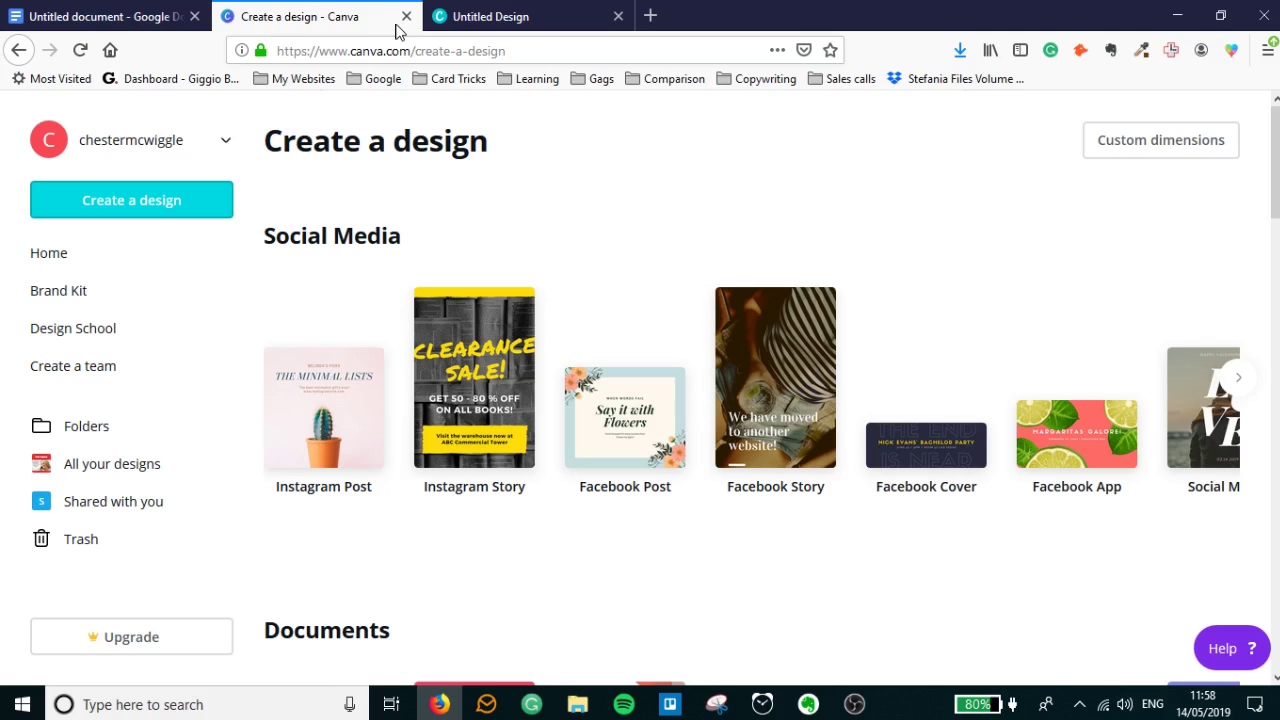
{"action": "left_click_drag", "start_coordinate": [396, 27], "coordinate": [548, 38]}
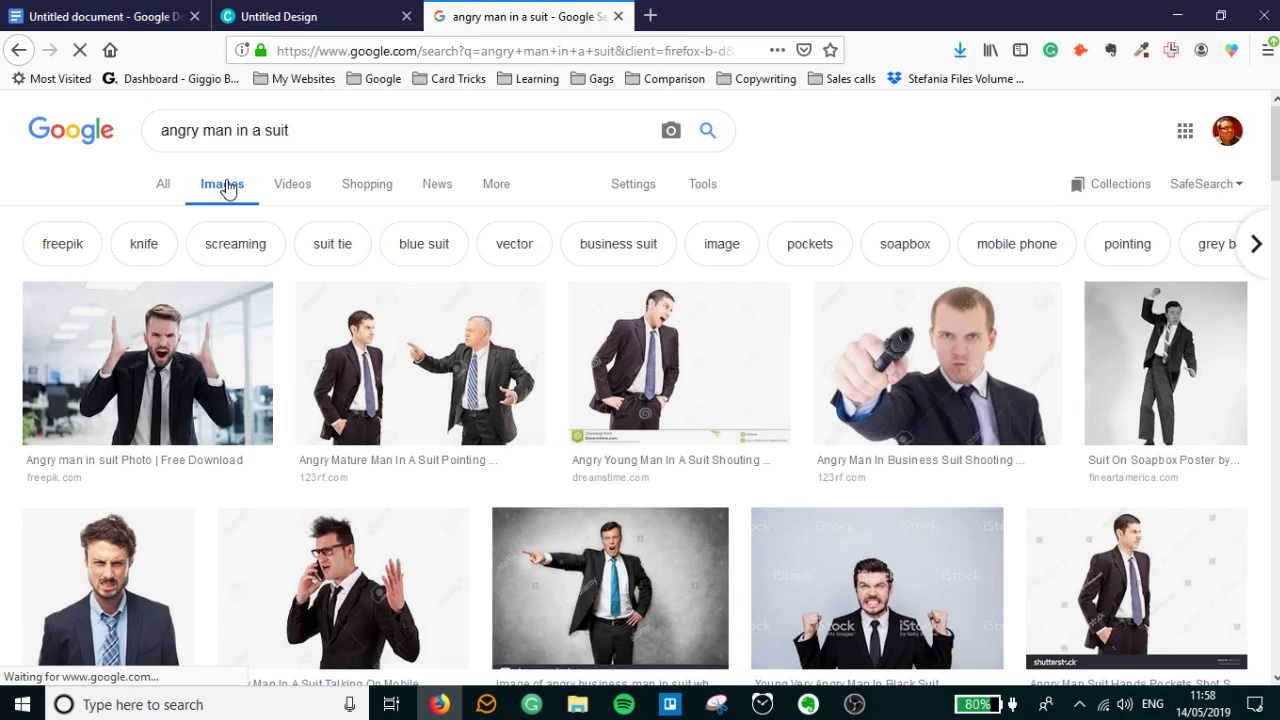
- Filter the "angry man in a suit" image results to large sizes
{"action": "scroll", "coordinate": [743, 357], "scroll_direction": "down", "scroll_amount": 10}
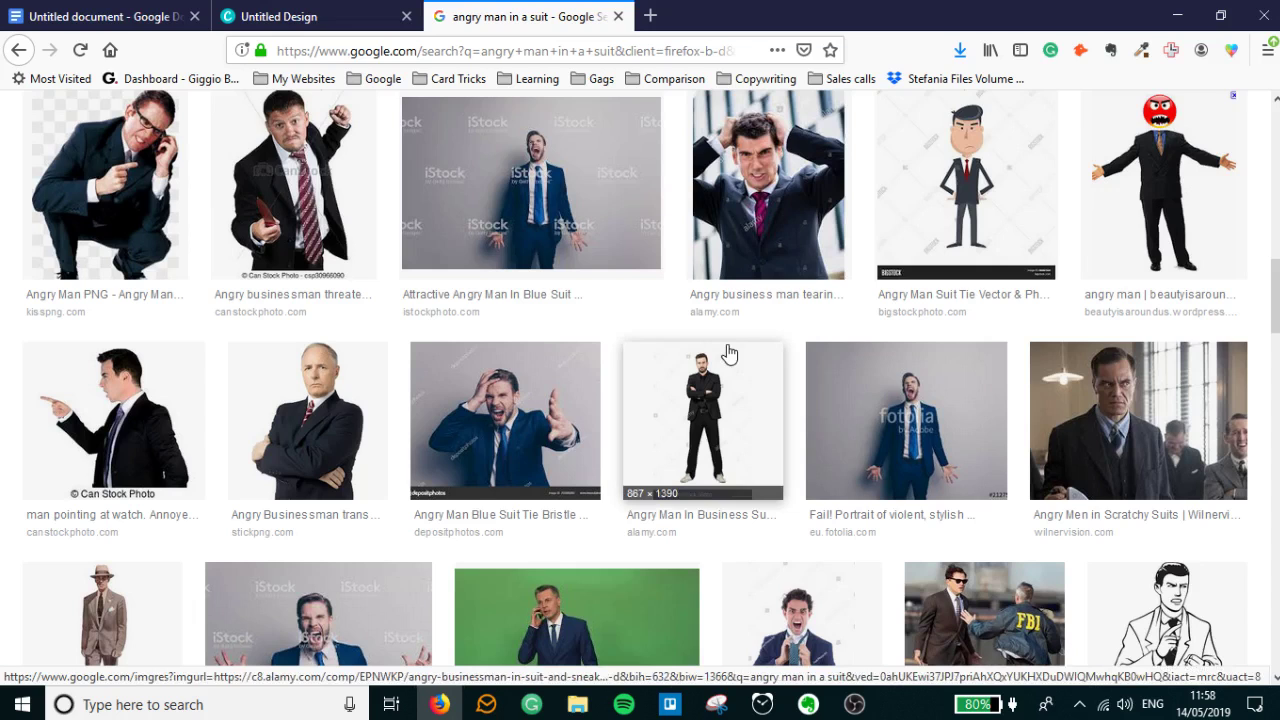
{"action": "scroll", "coordinate": [728, 353], "scroll_direction": "up", "scroll_amount": 10}
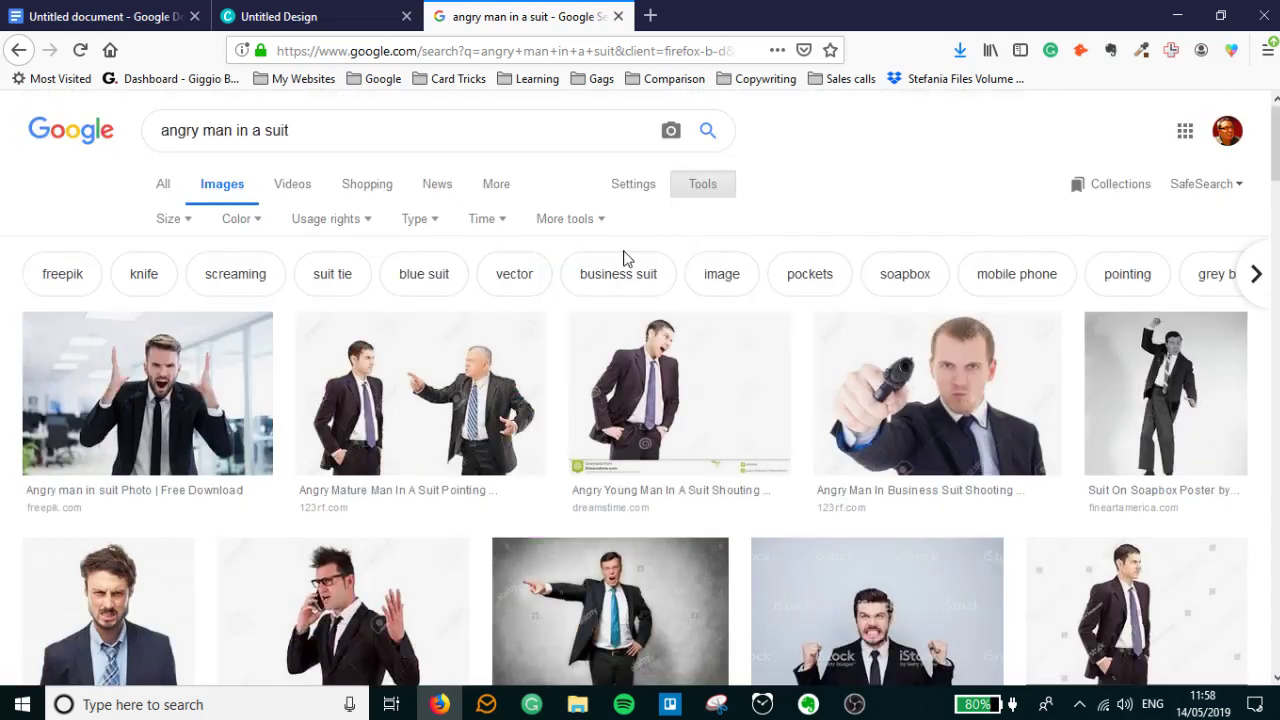
{"action": "left_click", "coordinate": [566, 218]}
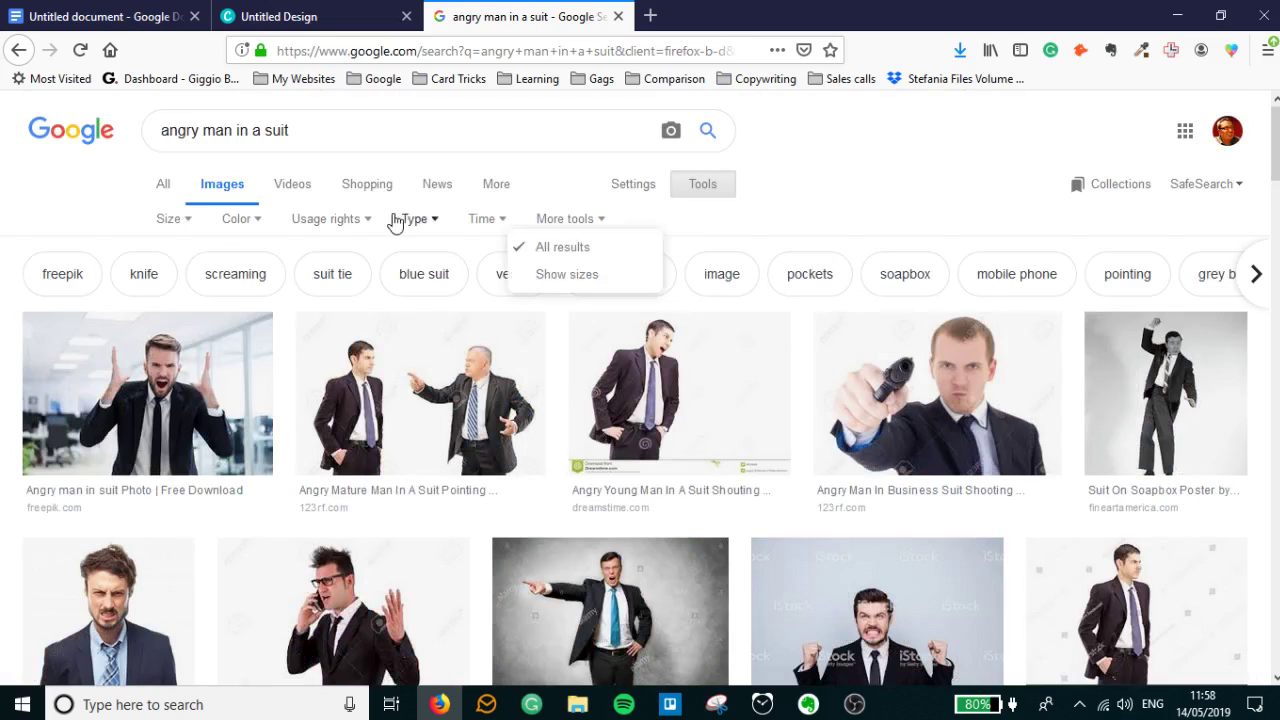
{"action": "left_click", "coordinate": [172, 218]}
{"action": "left_click", "coordinate": [177, 271]}
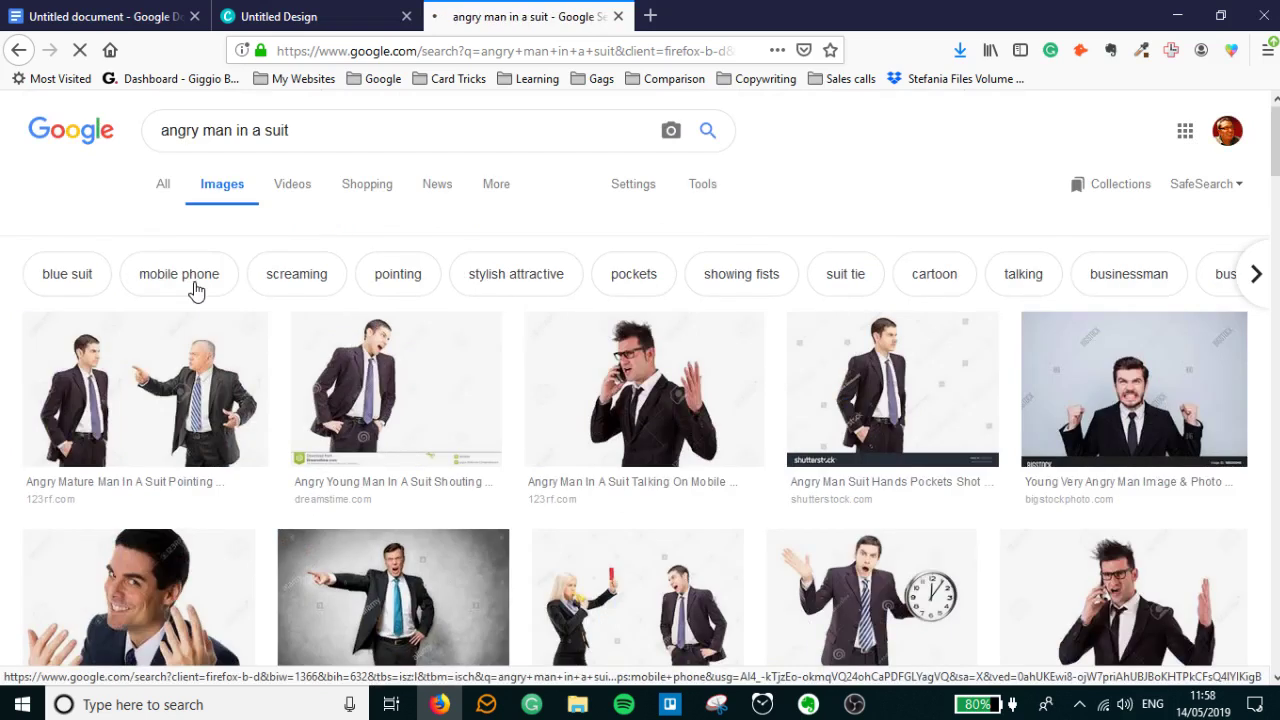
- Browse the large image results for a suitable photo of an angry man in a suit
{"action": "scroll", "coordinate": [765, 337], "scroll_direction": "down", "scroll_amount": 5}
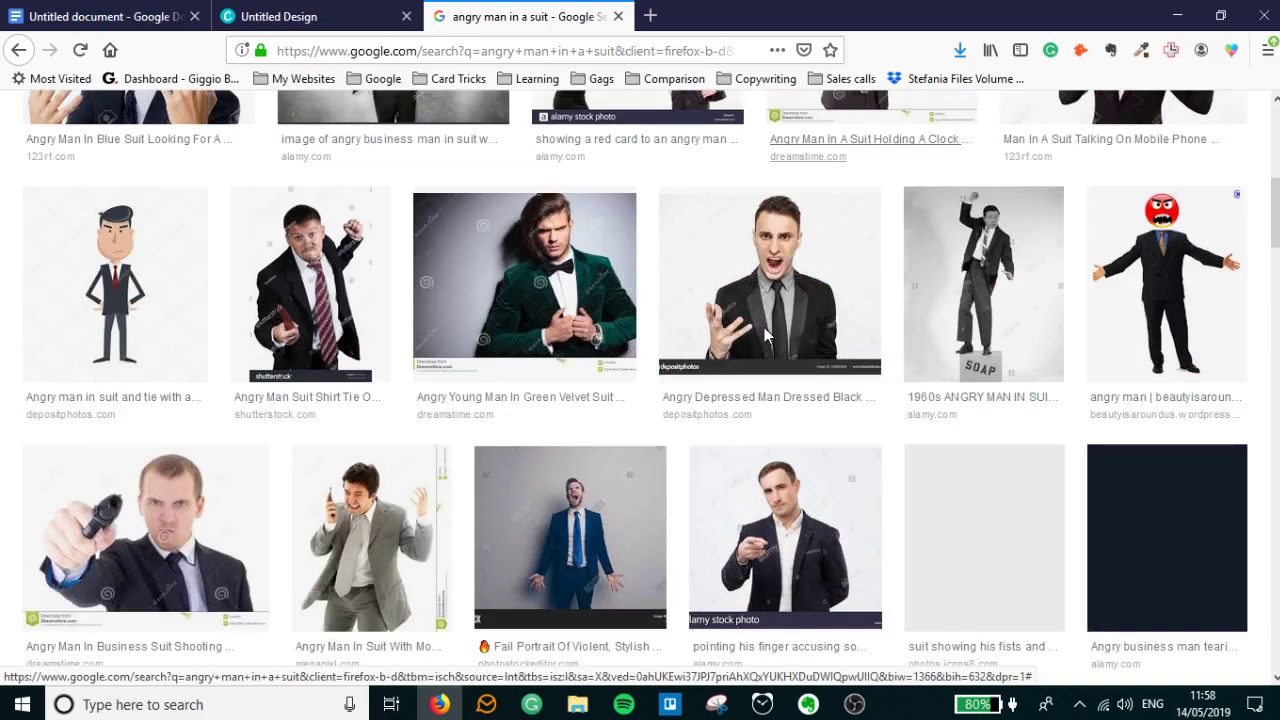
{"action": "scroll", "coordinate": [764, 327], "scroll_direction": "down", "scroll_amount": 4}
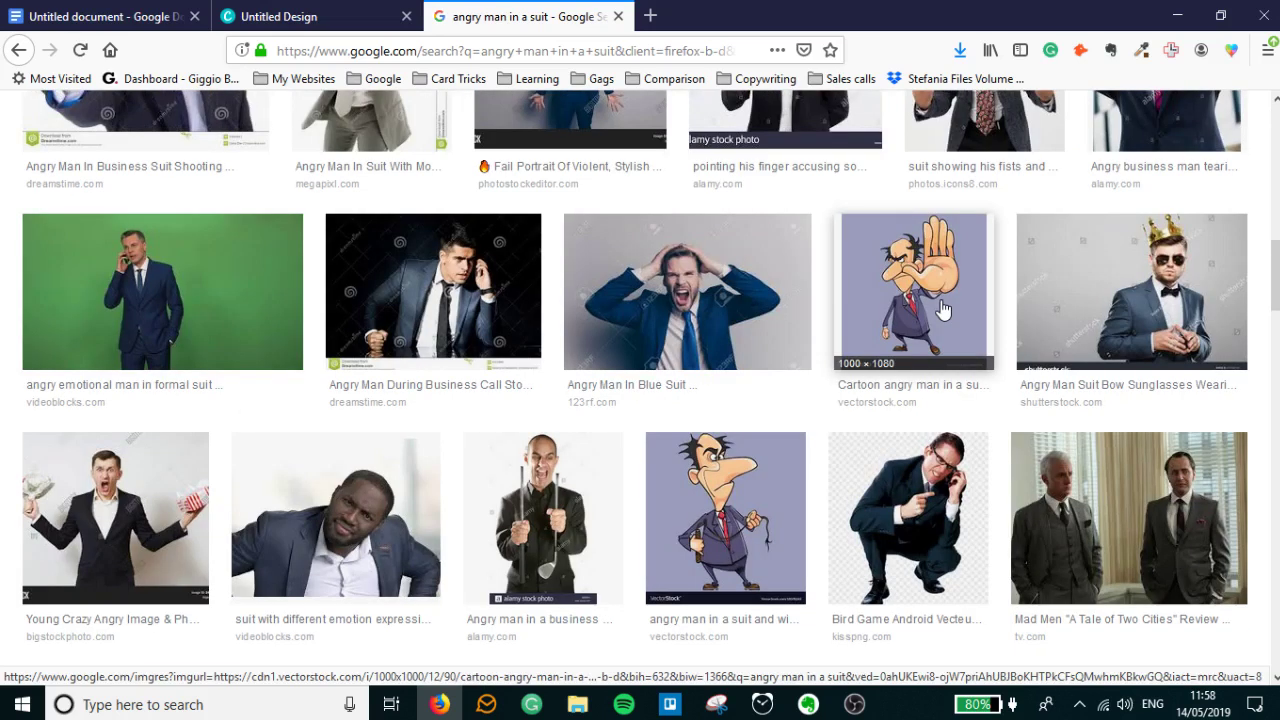
{"action": "scroll", "coordinate": [303, 470], "scroll_direction": "down", "scroll_amount": 1}
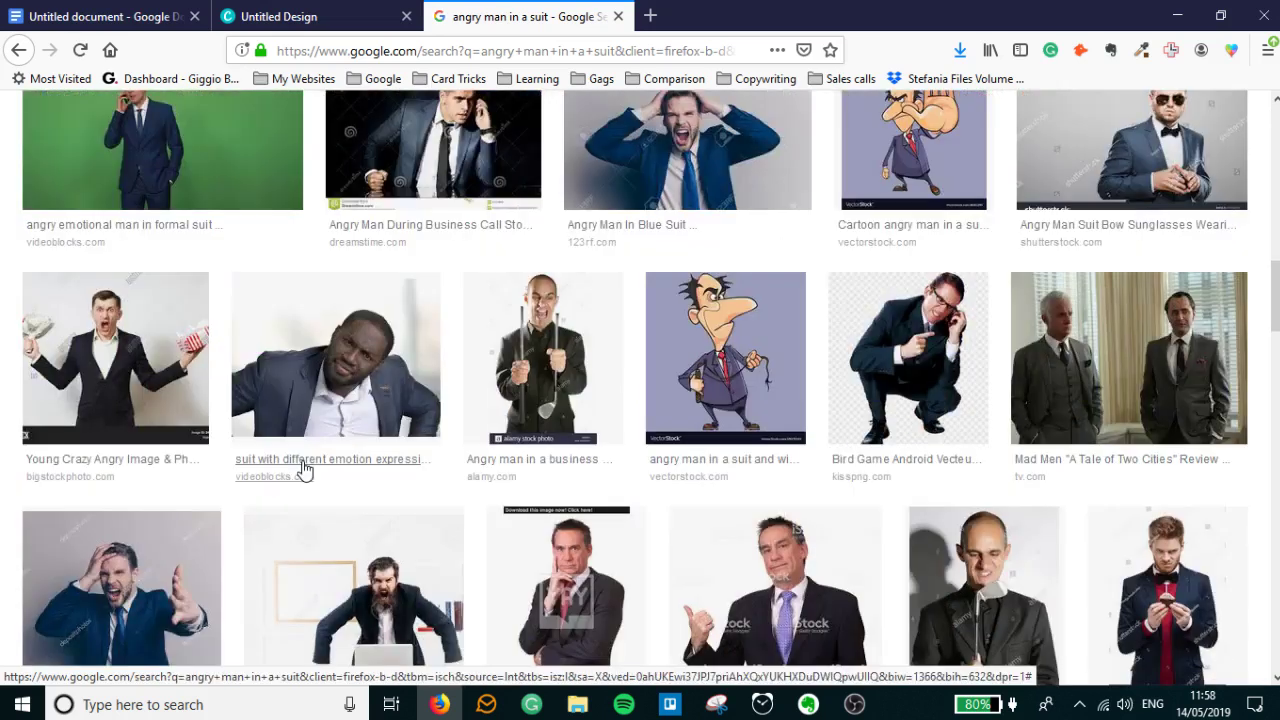
{"action": "scroll", "coordinate": [303, 470], "scroll_direction": "down", "scroll_amount": 2}
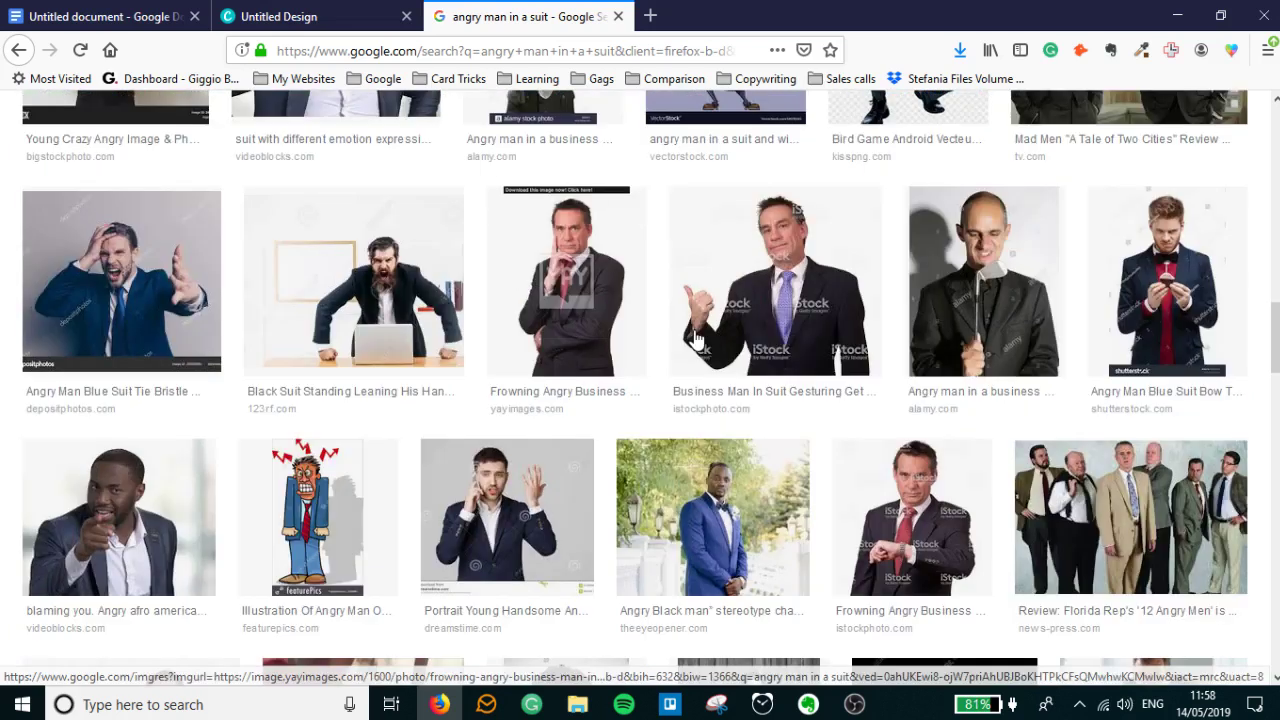
{"action": "scroll", "coordinate": [836, 276], "scroll_direction": "down", "scroll_amount": 2}
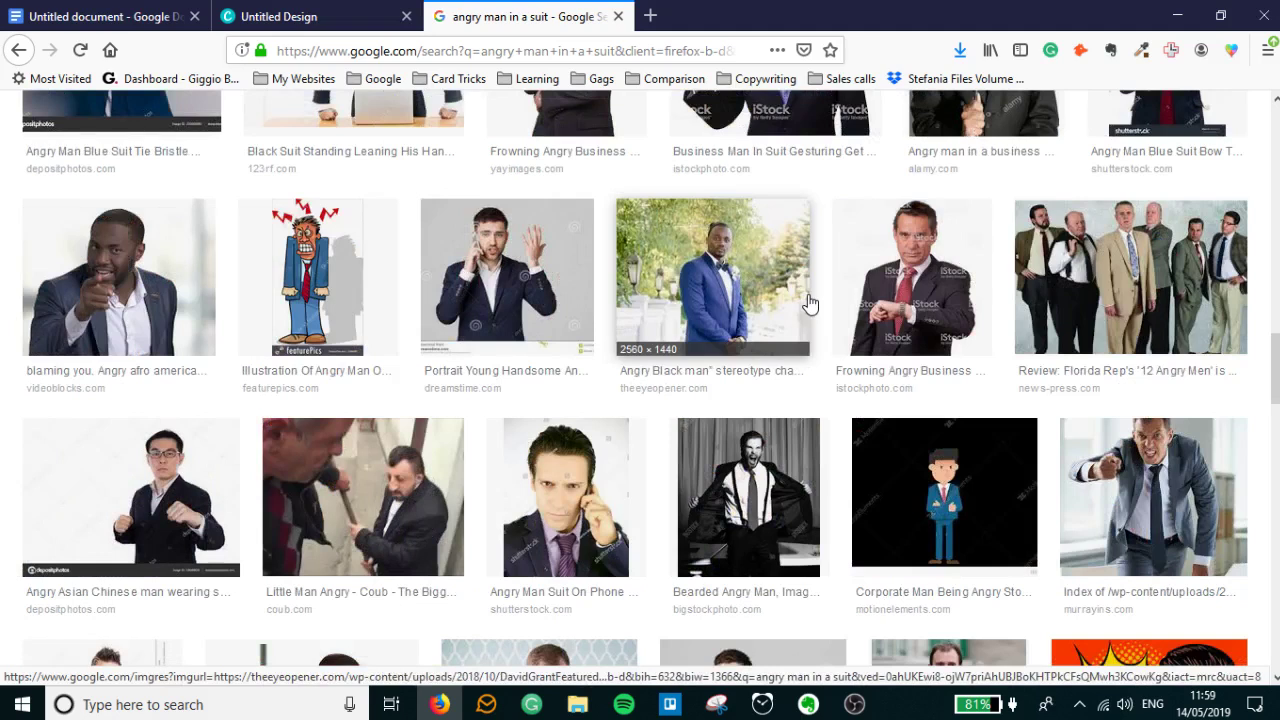
{"action": "scroll", "coordinate": [778, 306], "scroll_direction": "down", "scroll_amount": 4}
{"action": "scroll", "coordinate": [778, 306], "scroll_direction": "down", "scroll_amount": 1}
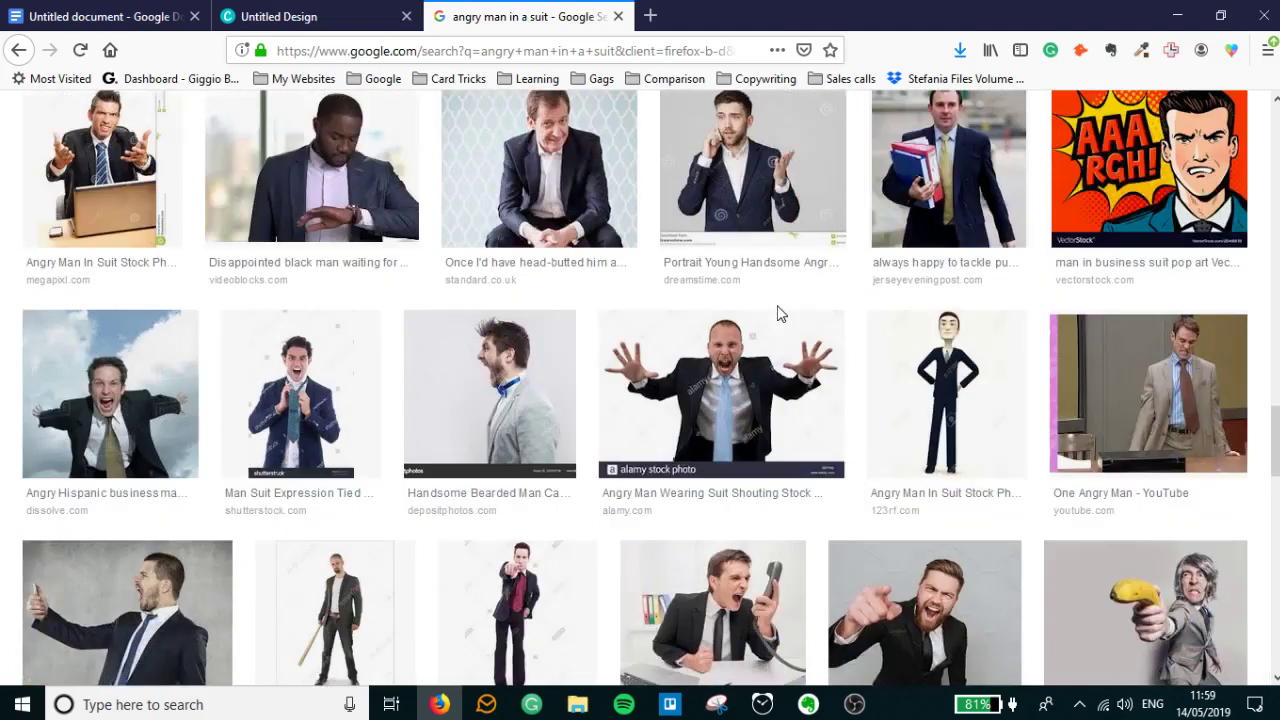
{"action": "scroll", "coordinate": [780, 314], "scroll_direction": "down", "scroll_amount": 1}
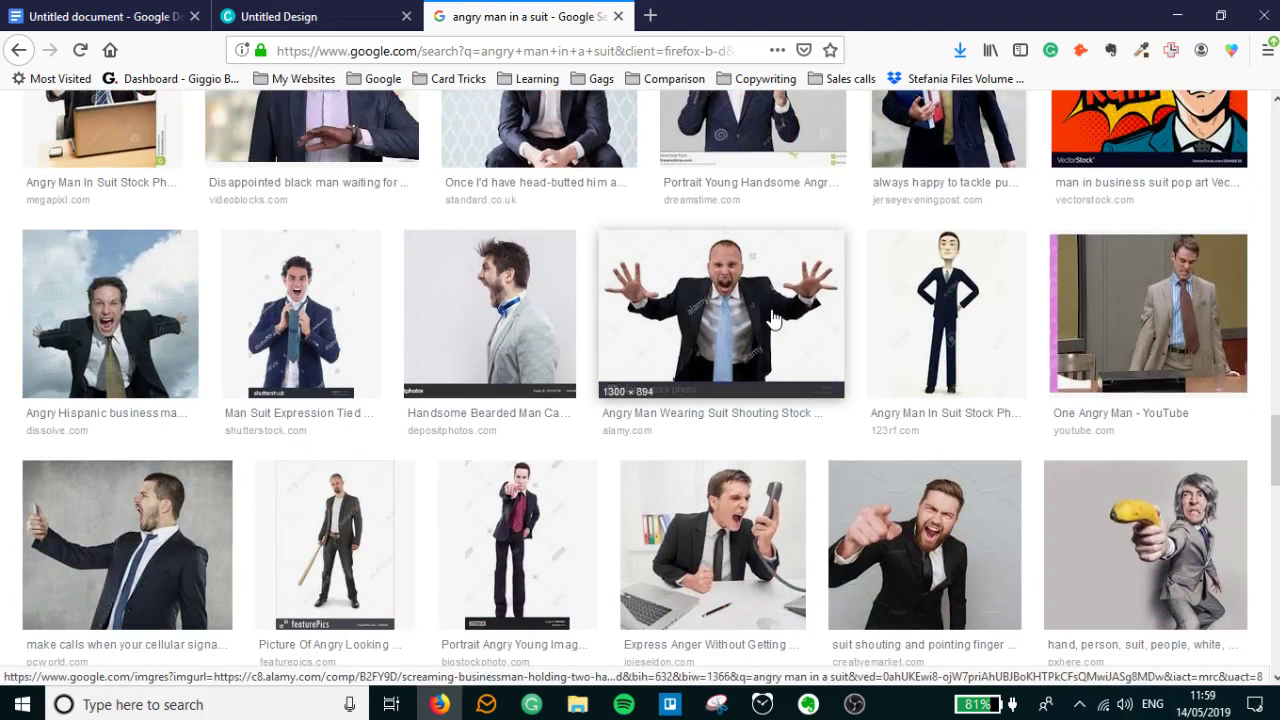
{"action": "scroll", "coordinate": [771, 318], "scroll_direction": "down", "scroll_amount": 3}
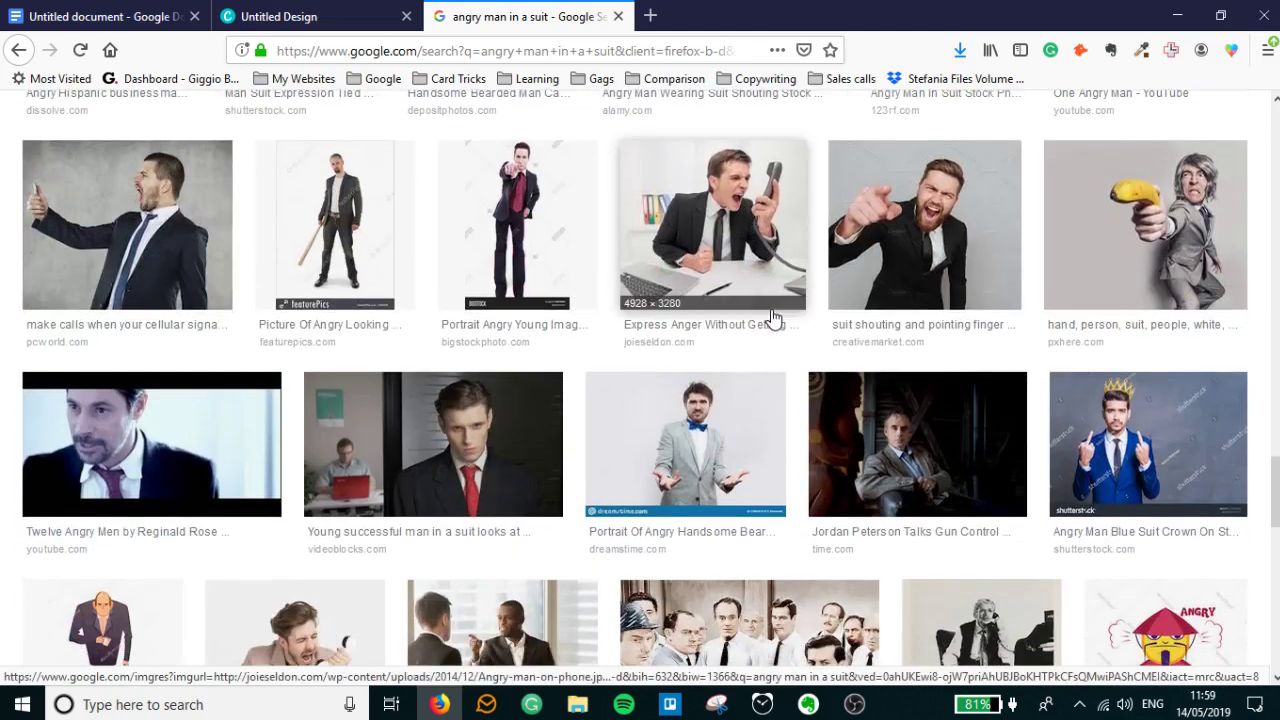
{"action": "scroll", "coordinate": [771, 318], "scroll_direction": "down", "scroll_amount": 2}
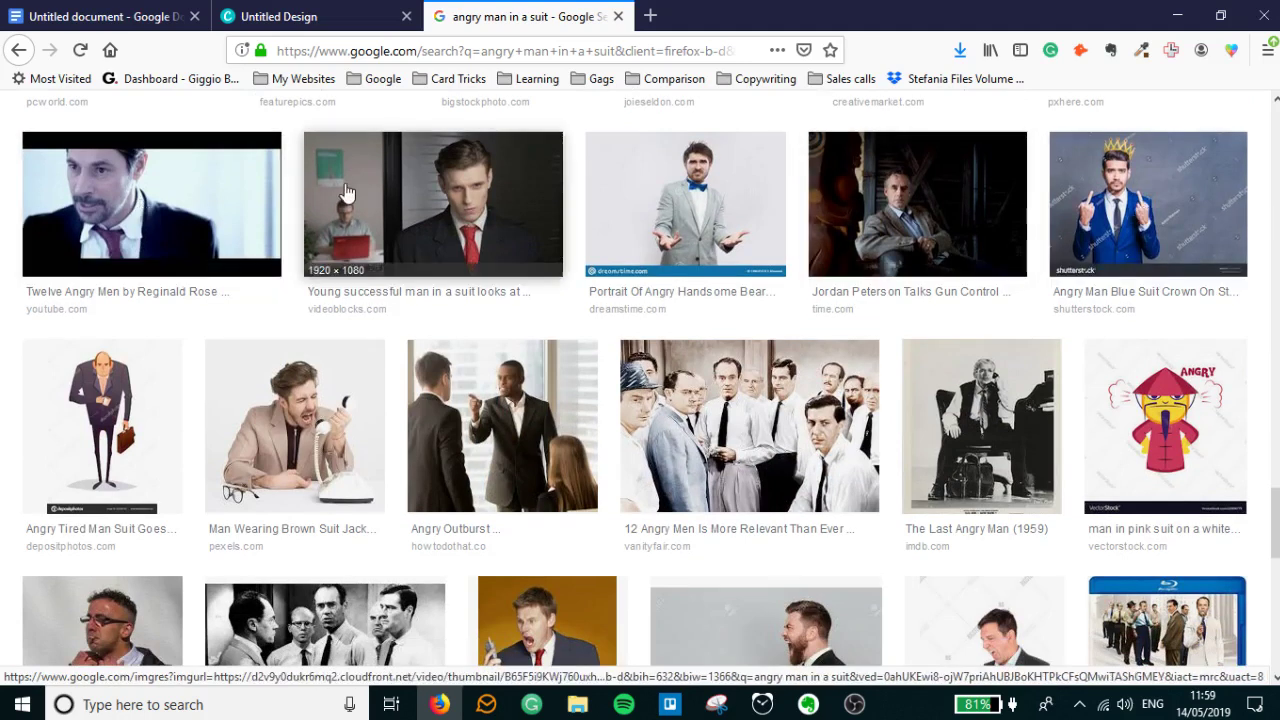
{"action": "scroll", "coordinate": [340, 191], "scroll_direction": "down", "scroll_amount": 2}
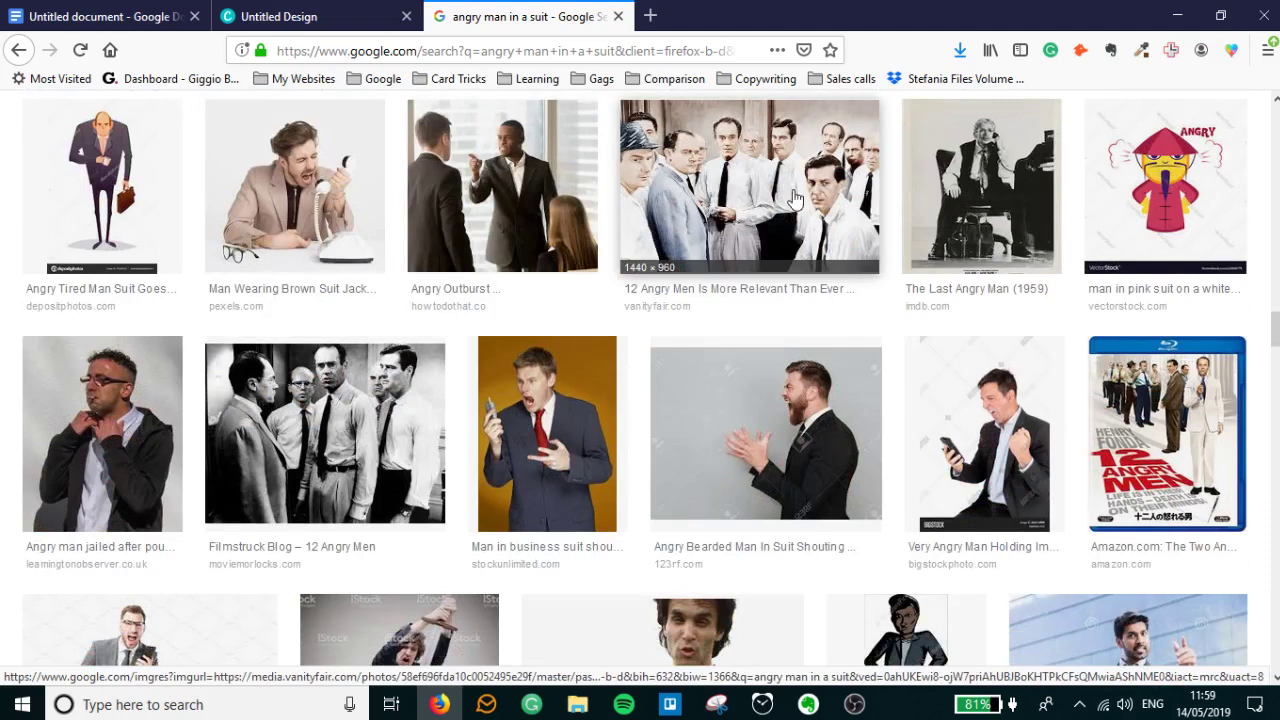
{"action": "scroll", "coordinate": [655, 245], "scroll_direction": "down", "scroll_amount": 2}
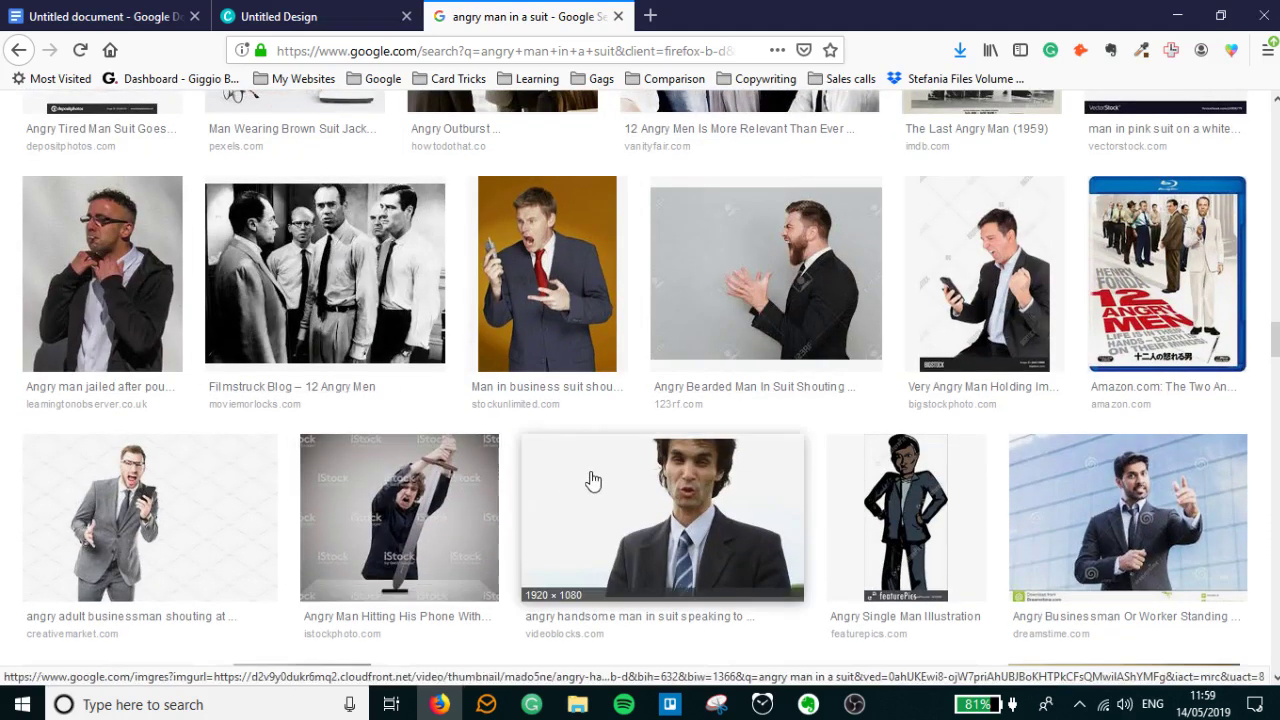
{"action": "scroll", "coordinate": [570, 467], "scroll_direction": "down", "scroll_amount": 7}
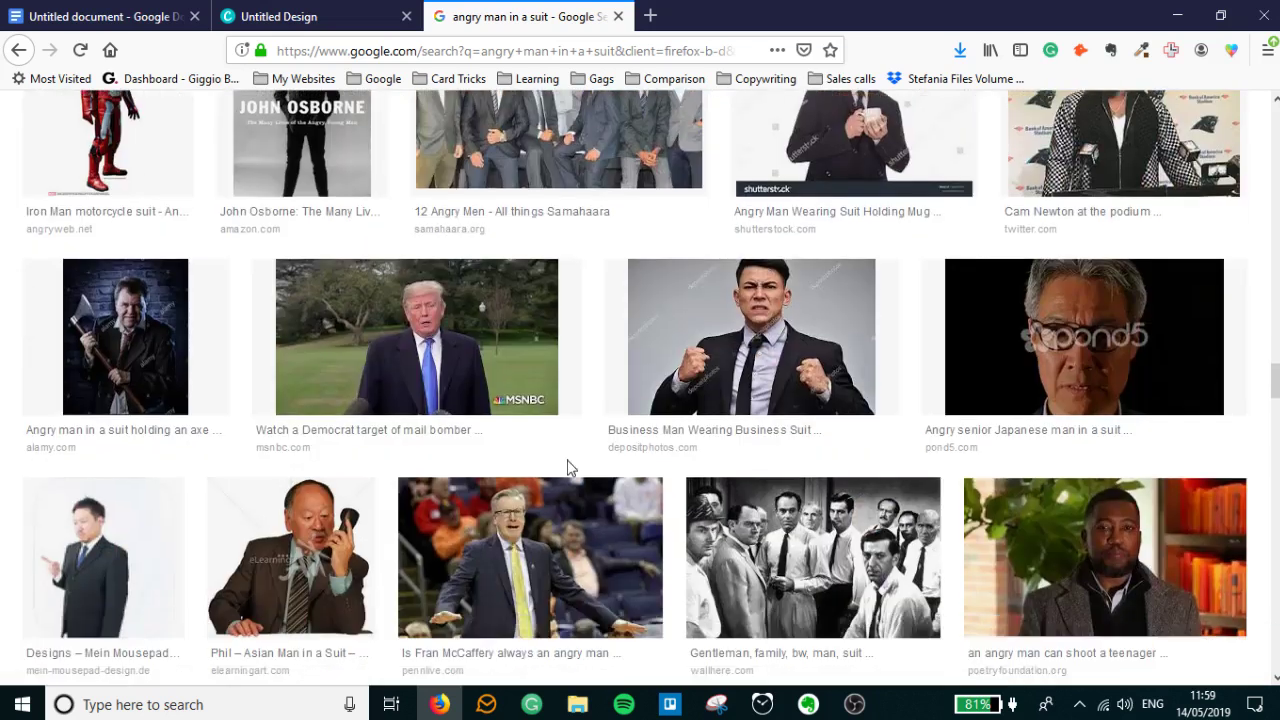
{"action": "scroll", "coordinate": [570, 467], "scroll_direction": "up", "scroll_amount": 7}
- Go to pexels.com and search the free stock photos for "angry"
{"action": "left_click", "coordinate": [407, 58]}
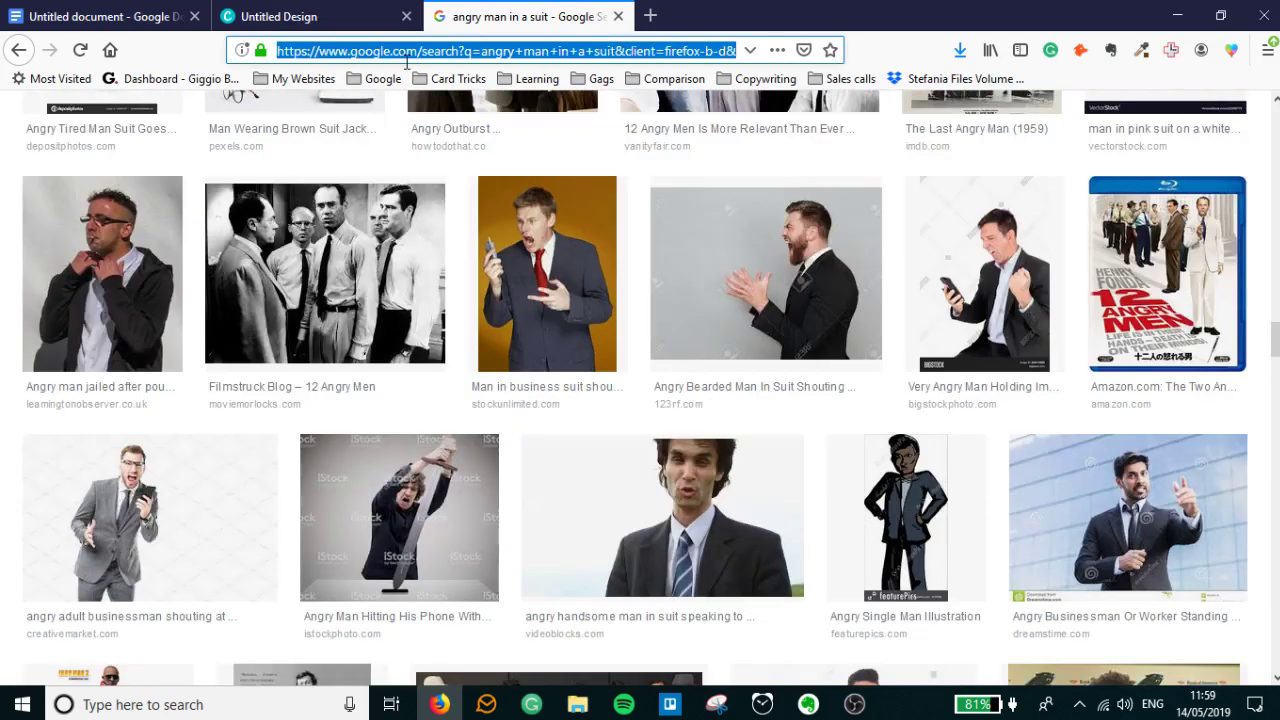
{"action": "type", "text": "pe"}
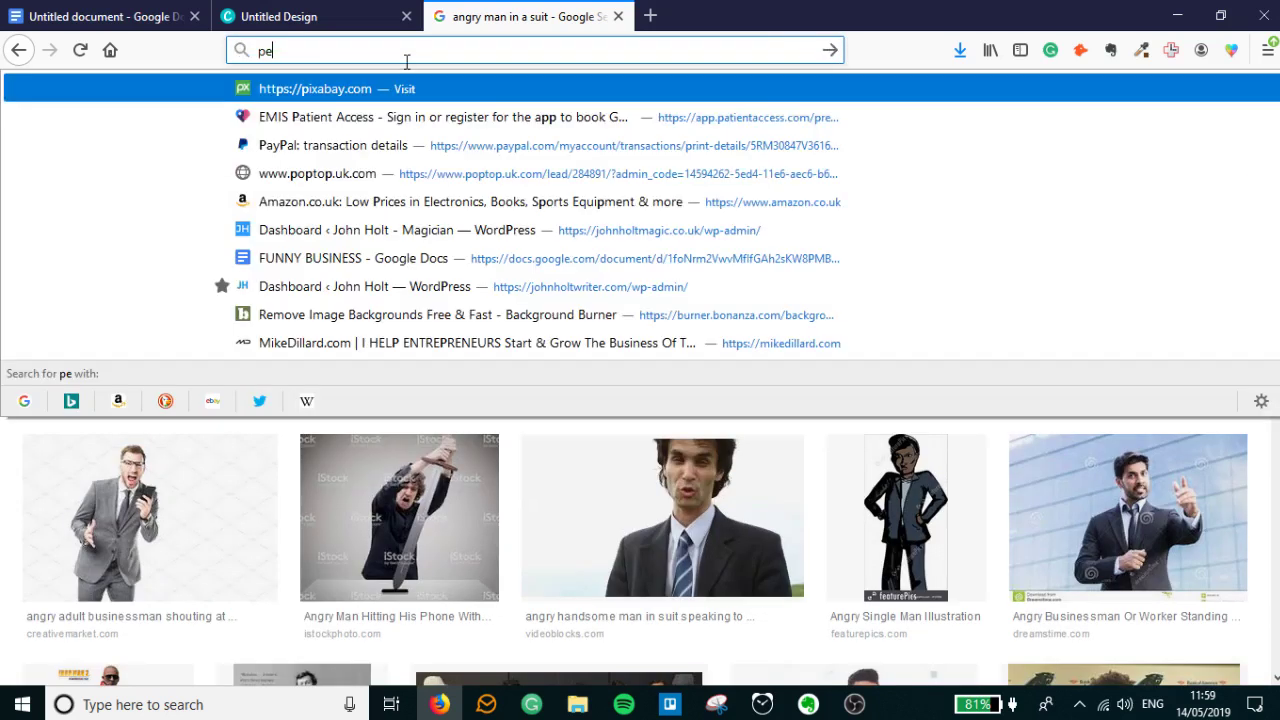
{"action": "type", "text": "xels.com"}
{"action": "key", "text": "Return"}
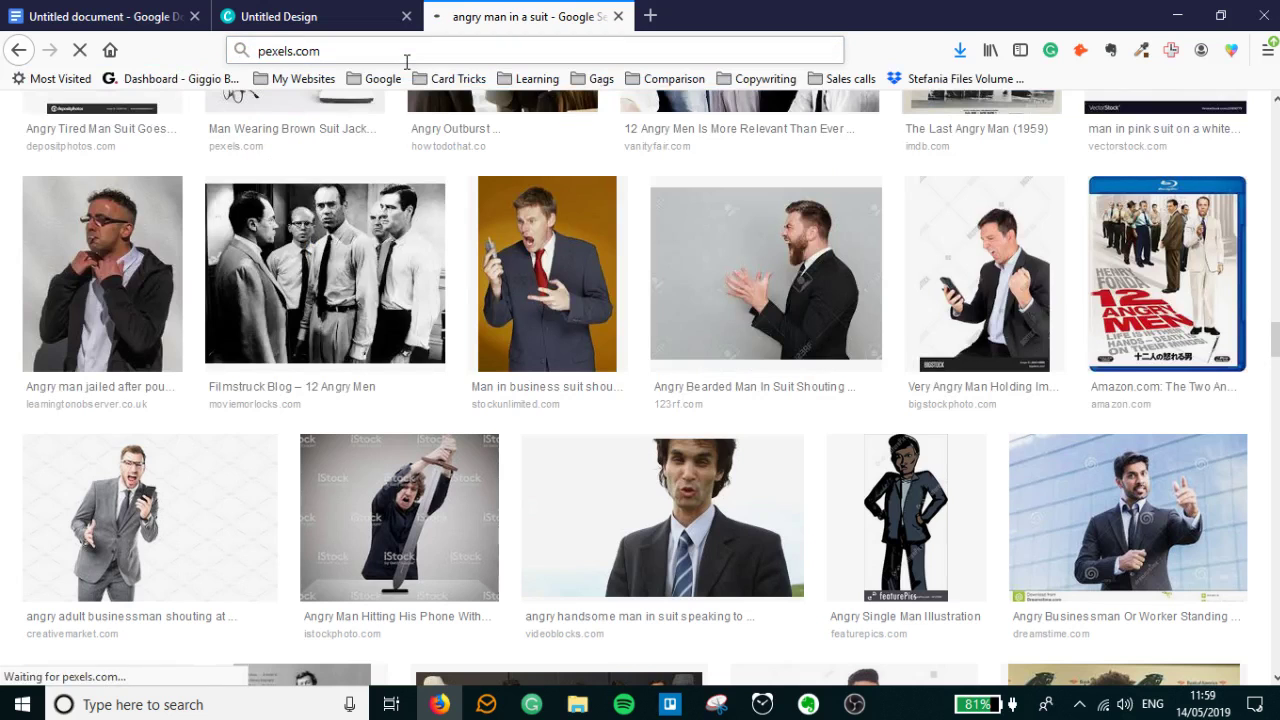
{"action": "type", "text": "angry"}
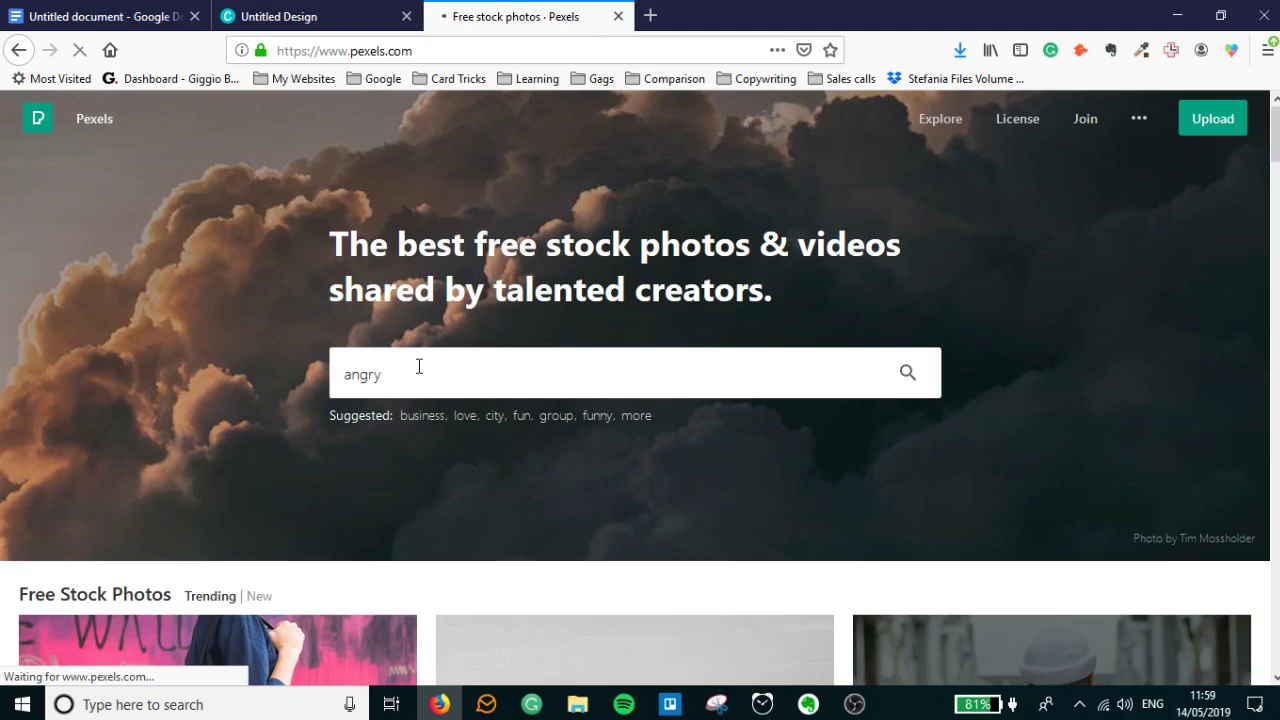
- Browse the "angry" photo results on Pexels for a suitable image of an angry man
{"action": "scroll", "coordinate": [300, 455], "scroll_direction": "down", "scroll_amount": 3}
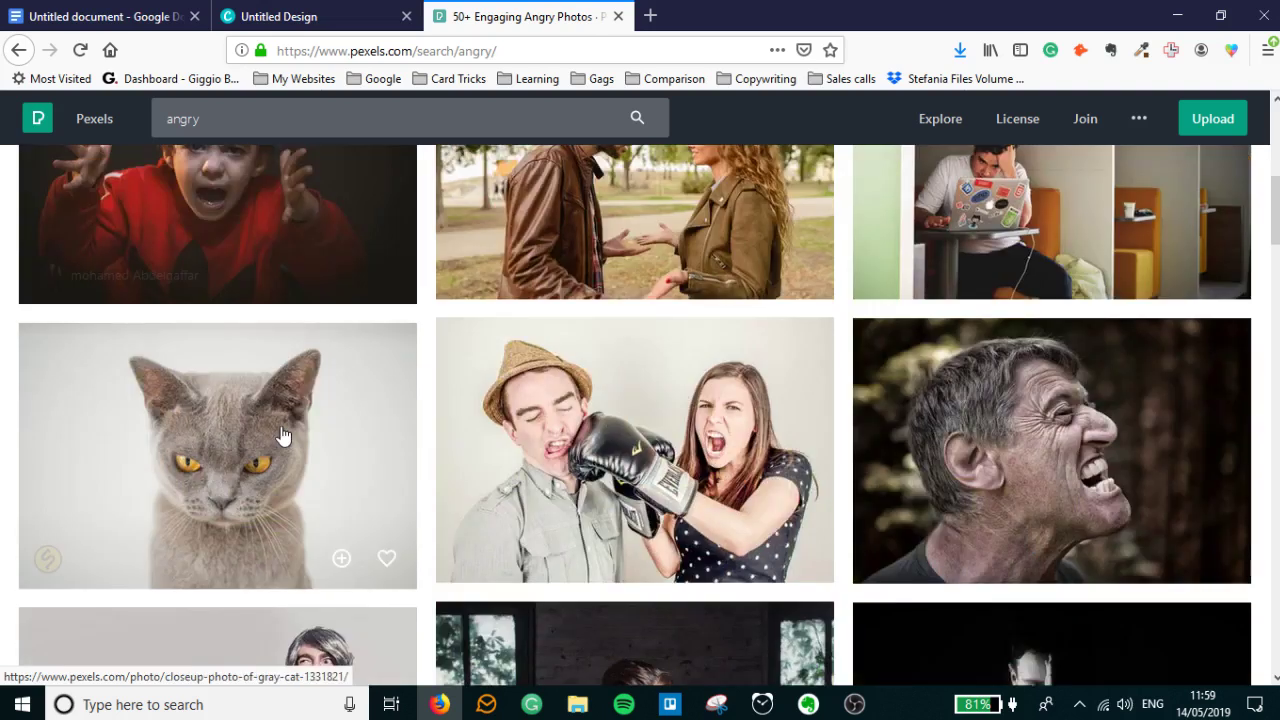
{"action": "scroll", "coordinate": [283, 435], "scroll_direction": "down", "scroll_amount": 5}
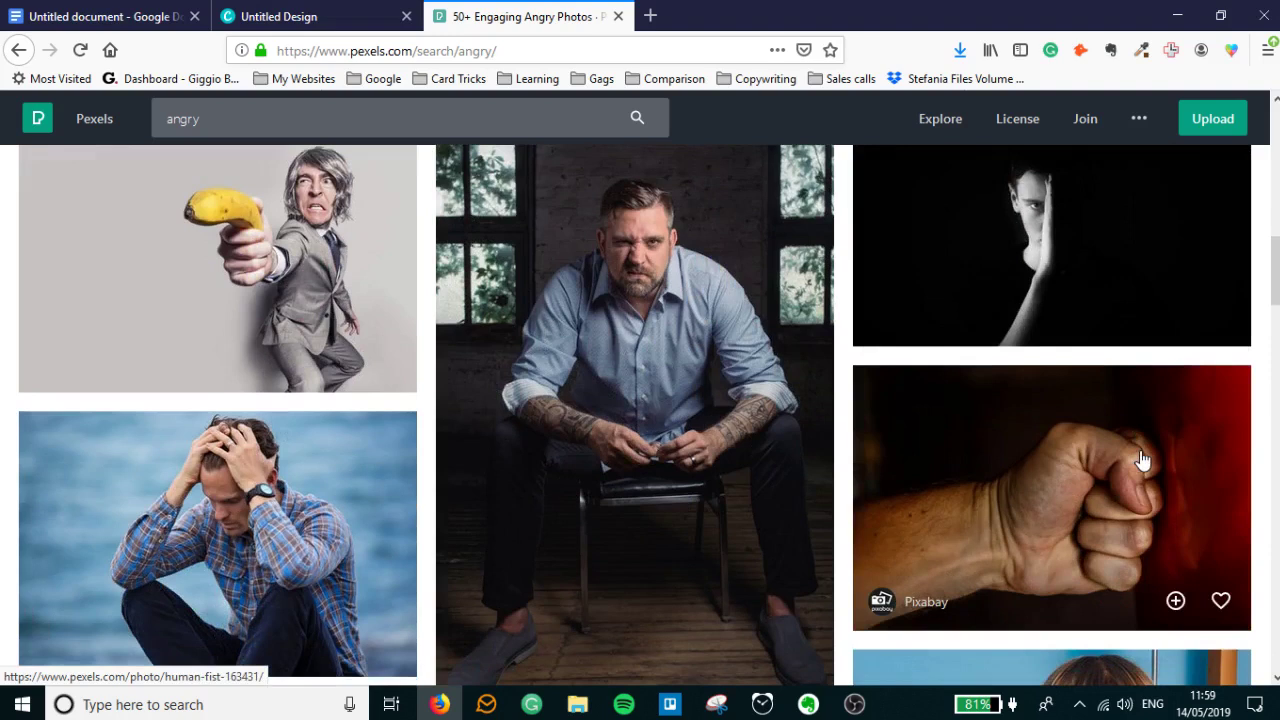
{"action": "scroll", "coordinate": [1143, 459], "scroll_direction": "down", "scroll_amount": 2}
{"action": "scroll", "coordinate": [1143, 459], "scroll_direction": "up", "scroll_amount": 5}
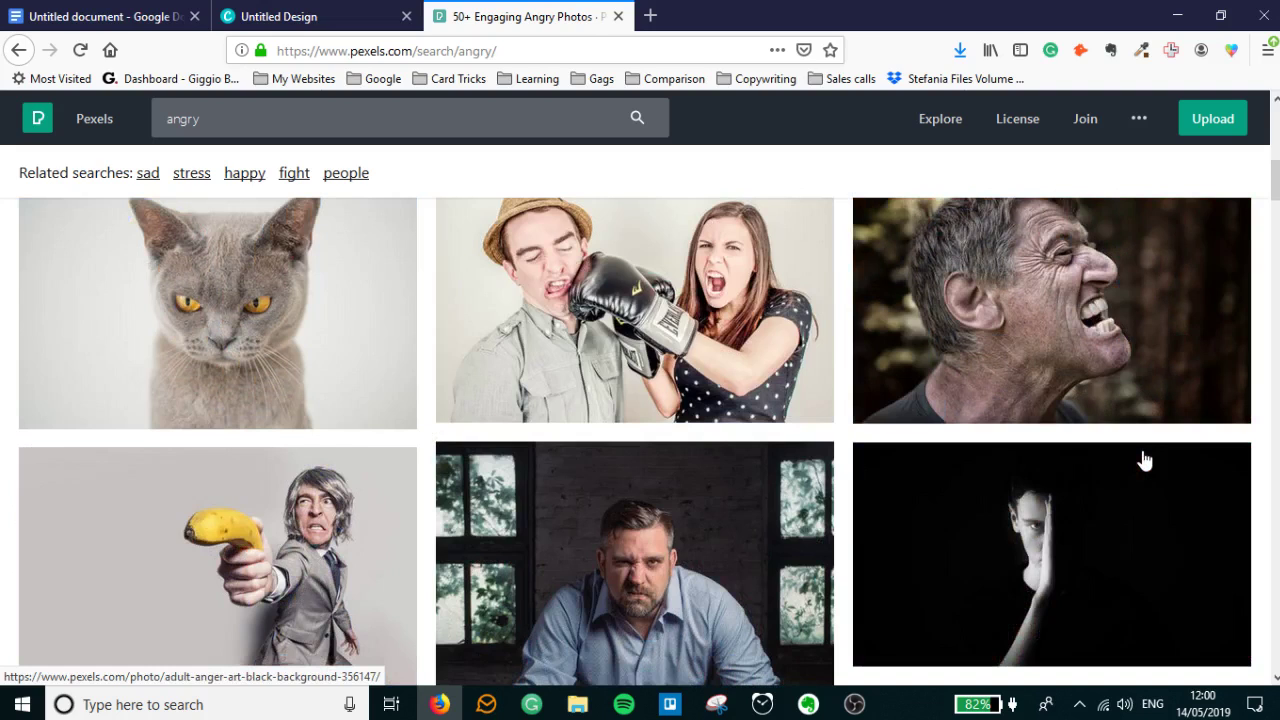
{"action": "scroll", "coordinate": [1145, 460], "scroll_direction": "down", "scroll_amount": 5}
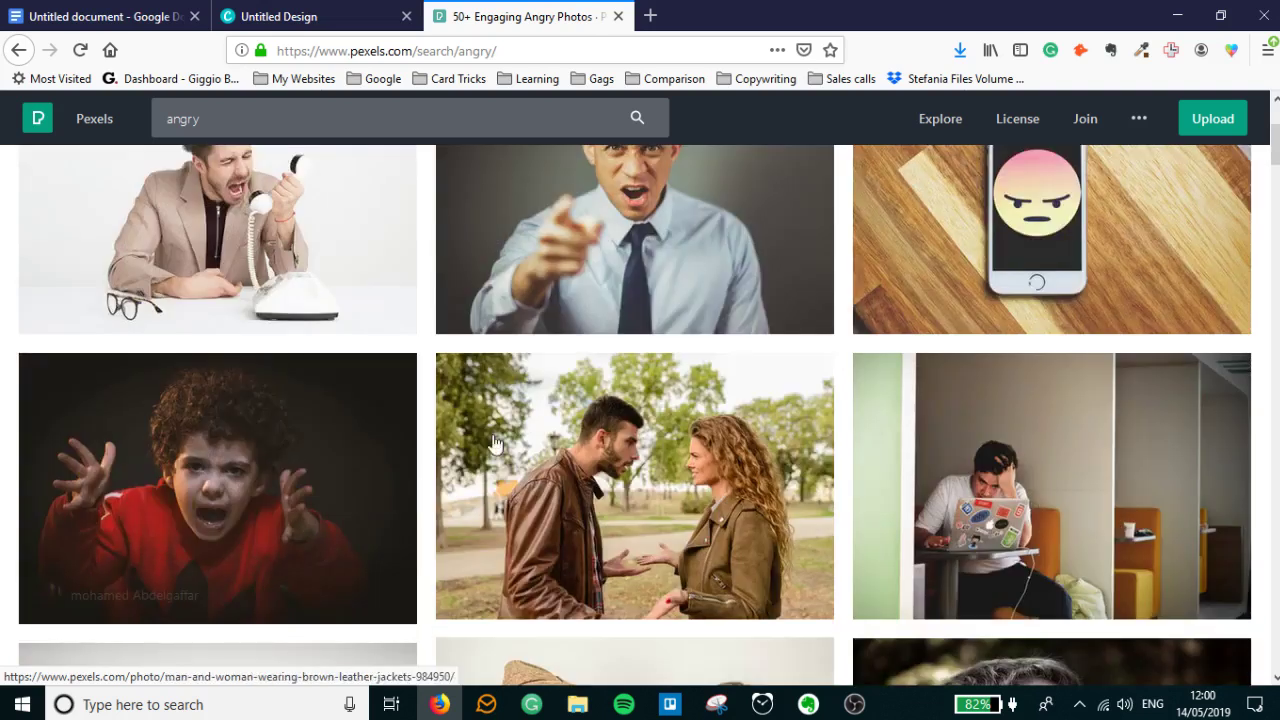
{"action": "scroll", "coordinate": [233, 249], "scroll_direction": "up", "scroll_amount": 3}
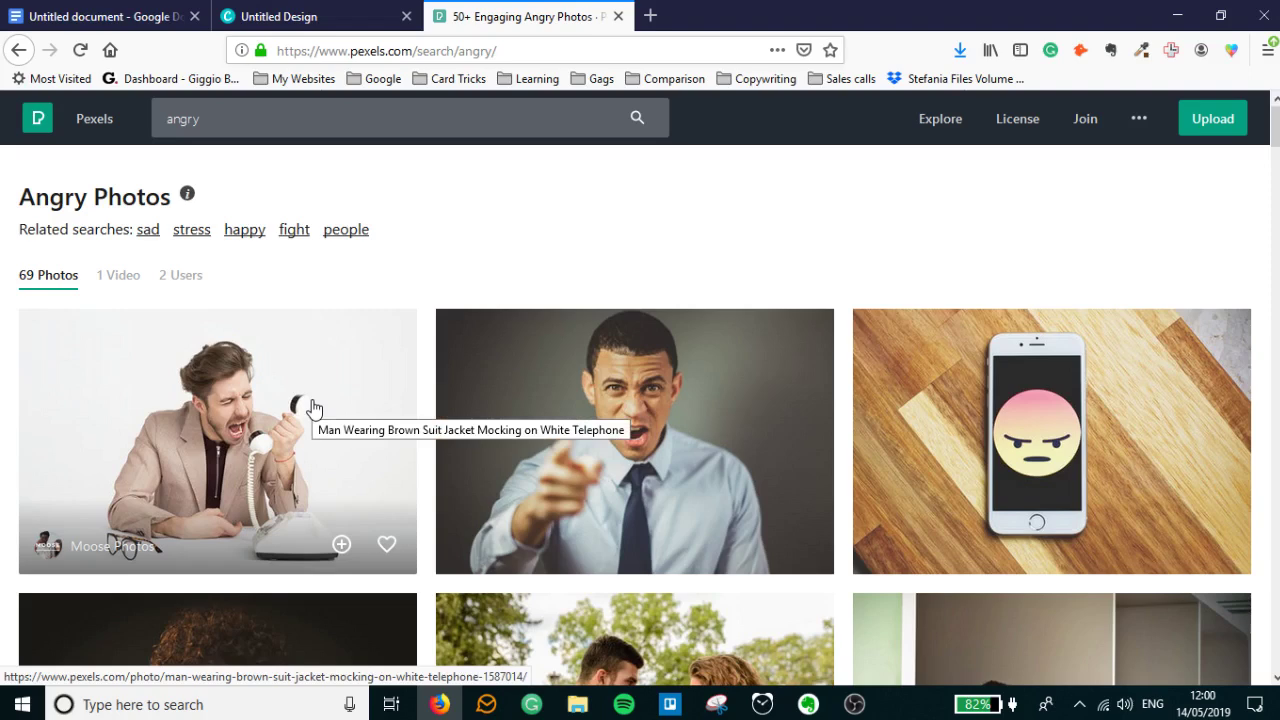
{"action": "scroll", "coordinate": [312, 408], "scroll_direction": "down", "scroll_amount": 10}
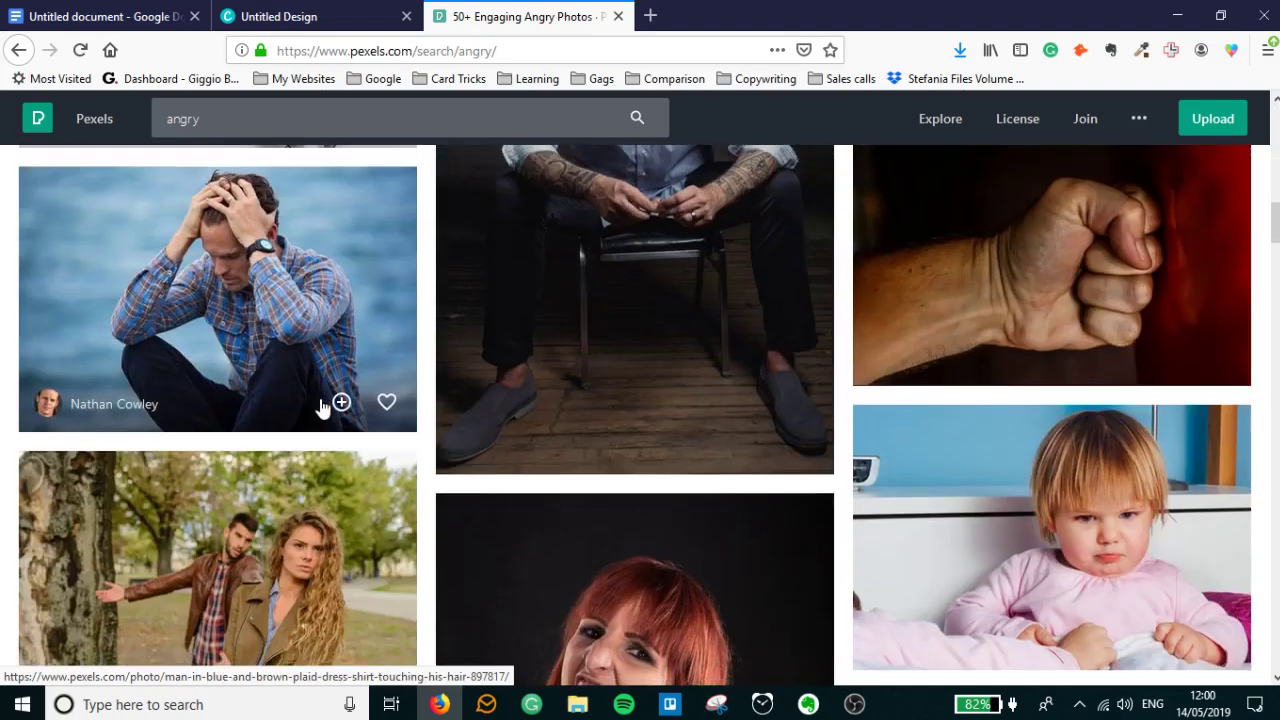
{"action": "scroll", "coordinate": [320, 405], "scroll_direction": "down", "scroll_amount": 15}
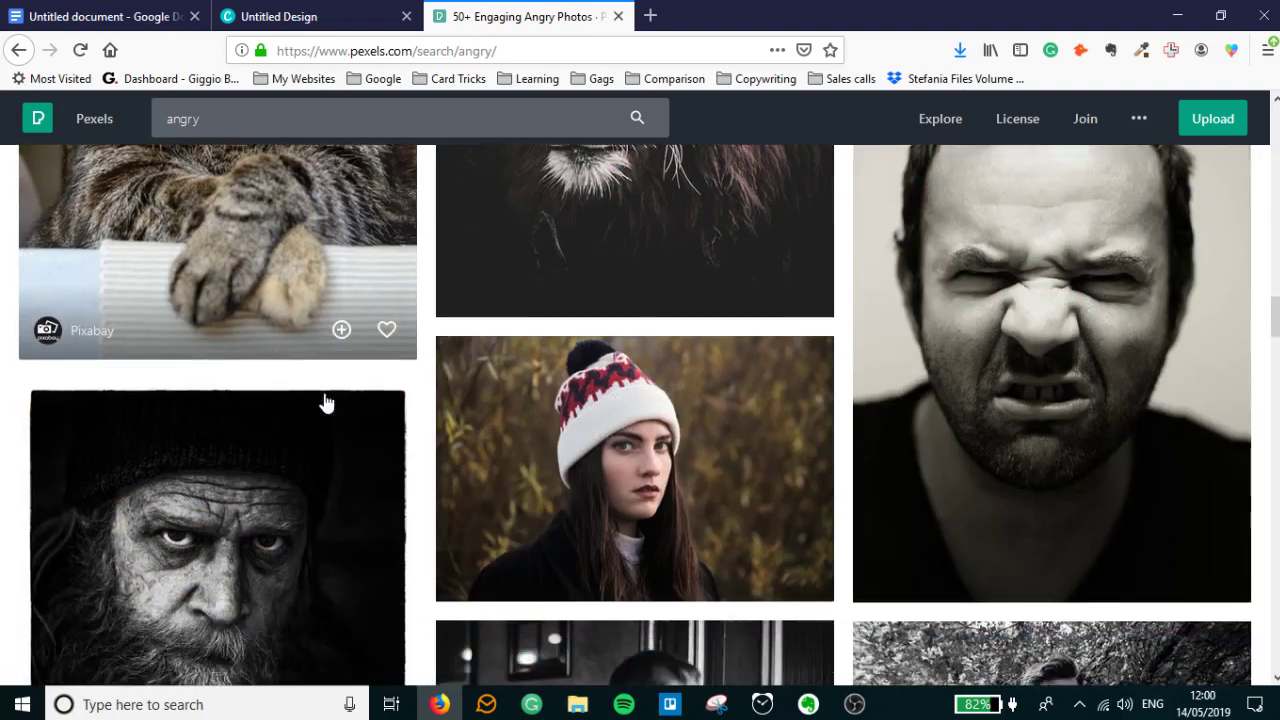
{"action": "scroll", "coordinate": [325, 402], "scroll_direction": "down", "scroll_amount": 5}
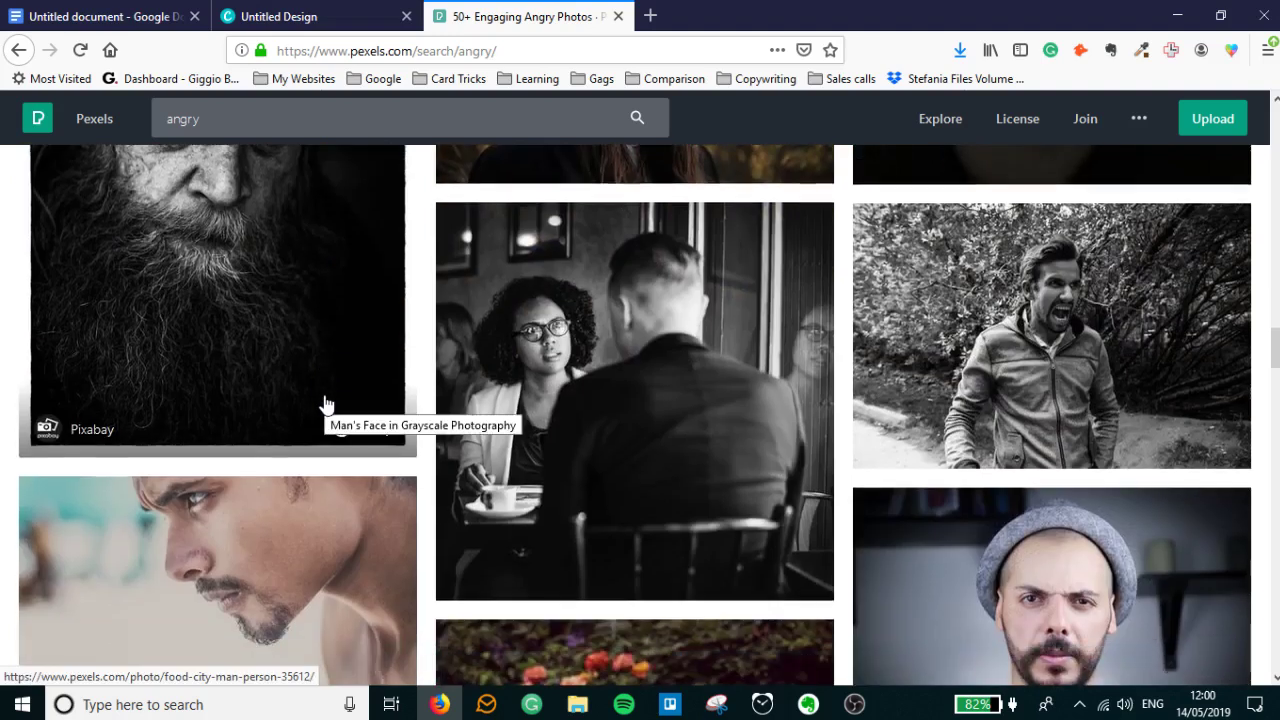
{"action": "scroll", "coordinate": [325, 405], "scroll_direction": "down", "scroll_amount": 2}
{"action": "scroll", "coordinate": [334, 414], "scroll_direction": "up", "scroll_amount": 2}
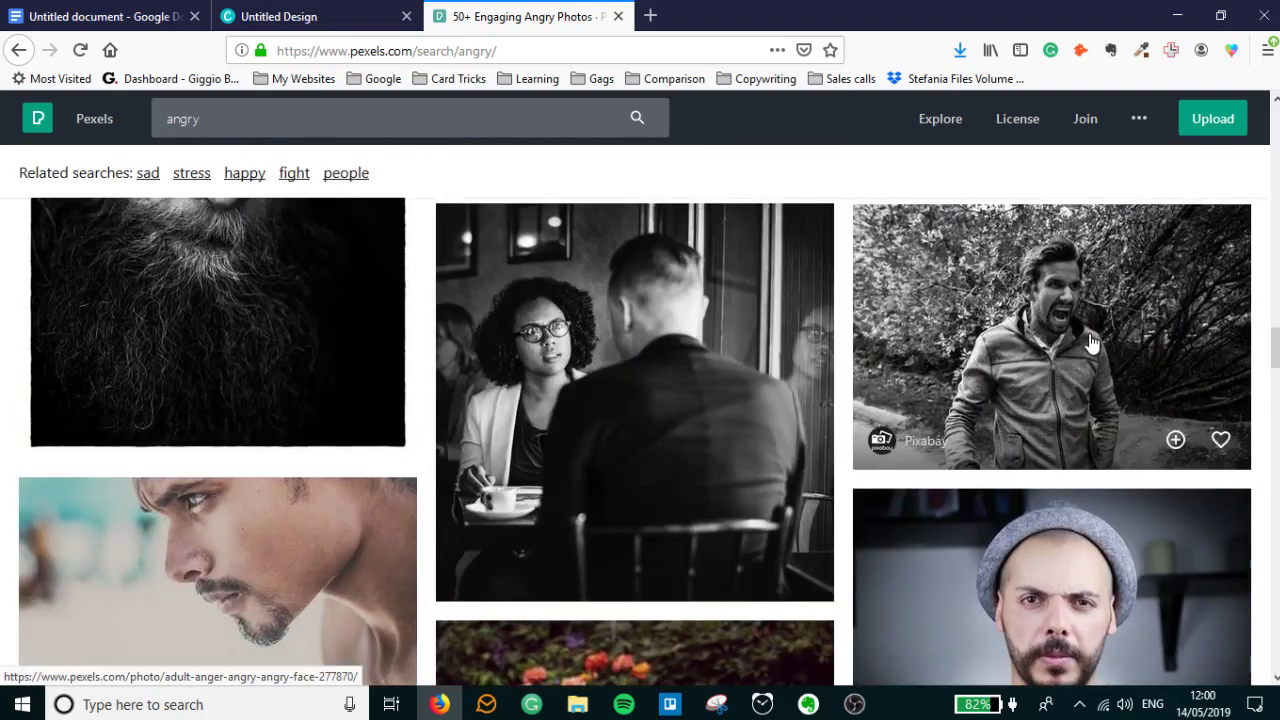
- Open the black-and-white photo of the shouting man in a jacket and look through its similar photos
{"action": "left_click", "coordinate": [1085, 338]}
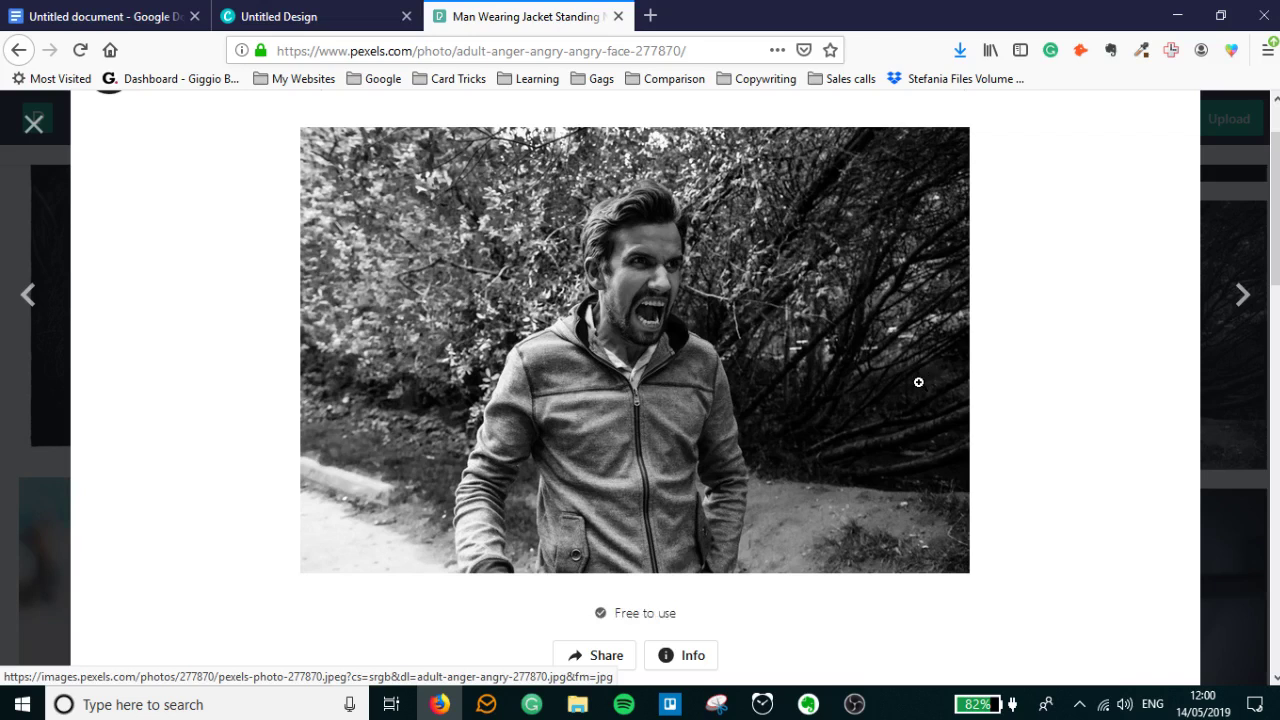
{"action": "scroll", "coordinate": [900, 375], "scroll_direction": "down", "scroll_amount": 3}
{"action": "scroll", "coordinate": [862, 372], "scroll_direction": "down", "scroll_amount": 5}
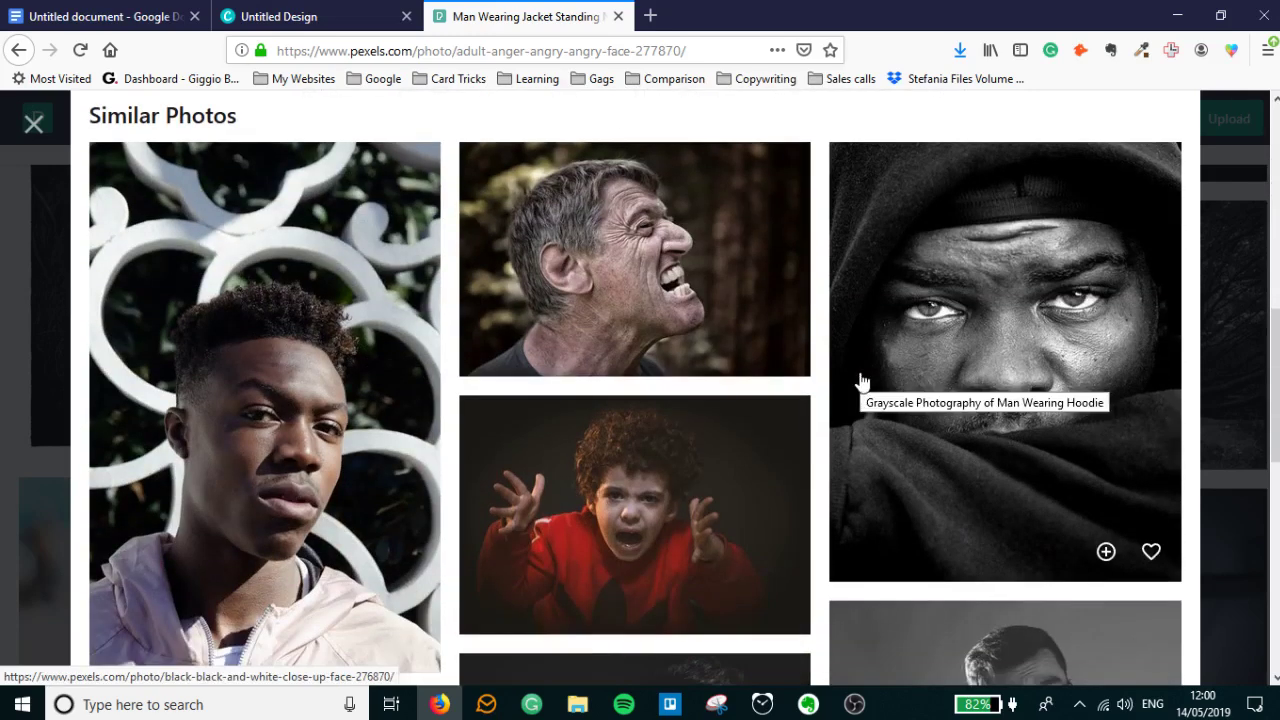
{"action": "scroll", "coordinate": [855, 377], "scroll_direction": "down", "scroll_amount": 3}
{"action": "scroll", "coordinate": [851, 374], "scroll_direction": "up", "scroll_amount": 8}
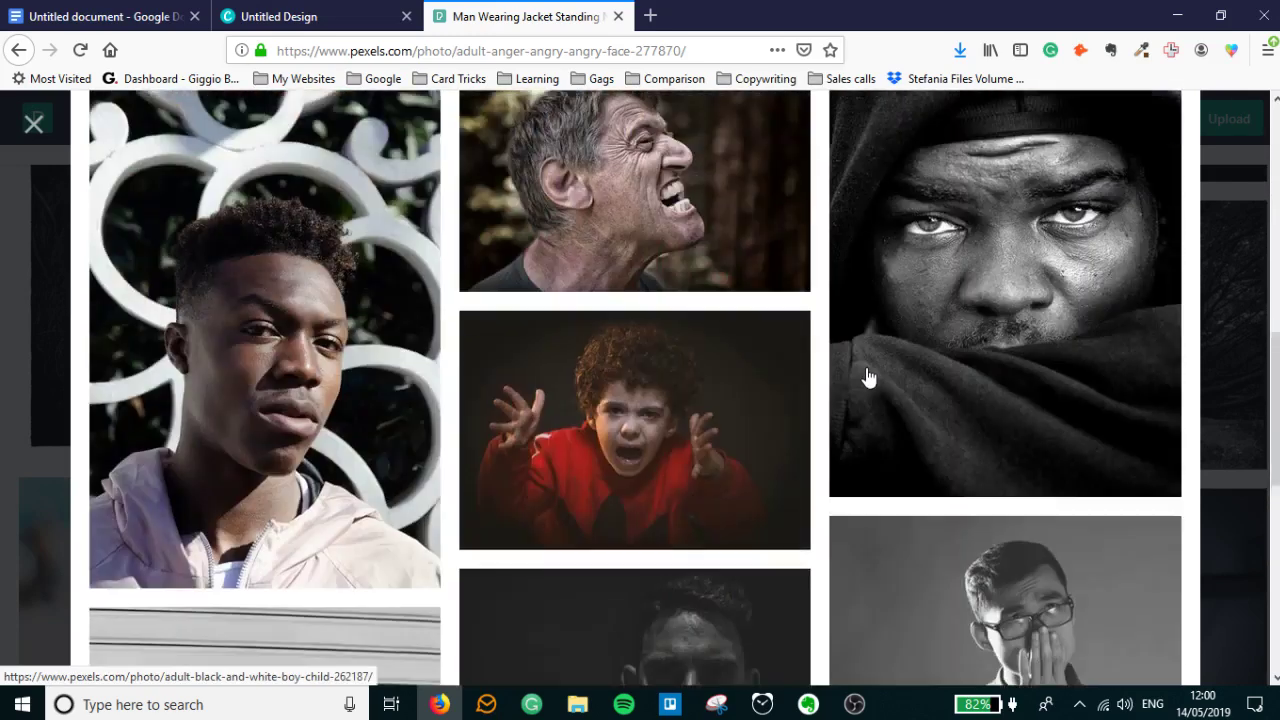
{"action": "scroll", "coordinate": [830, 344], "scroll_direction": "up", "scroll_amount": 2}
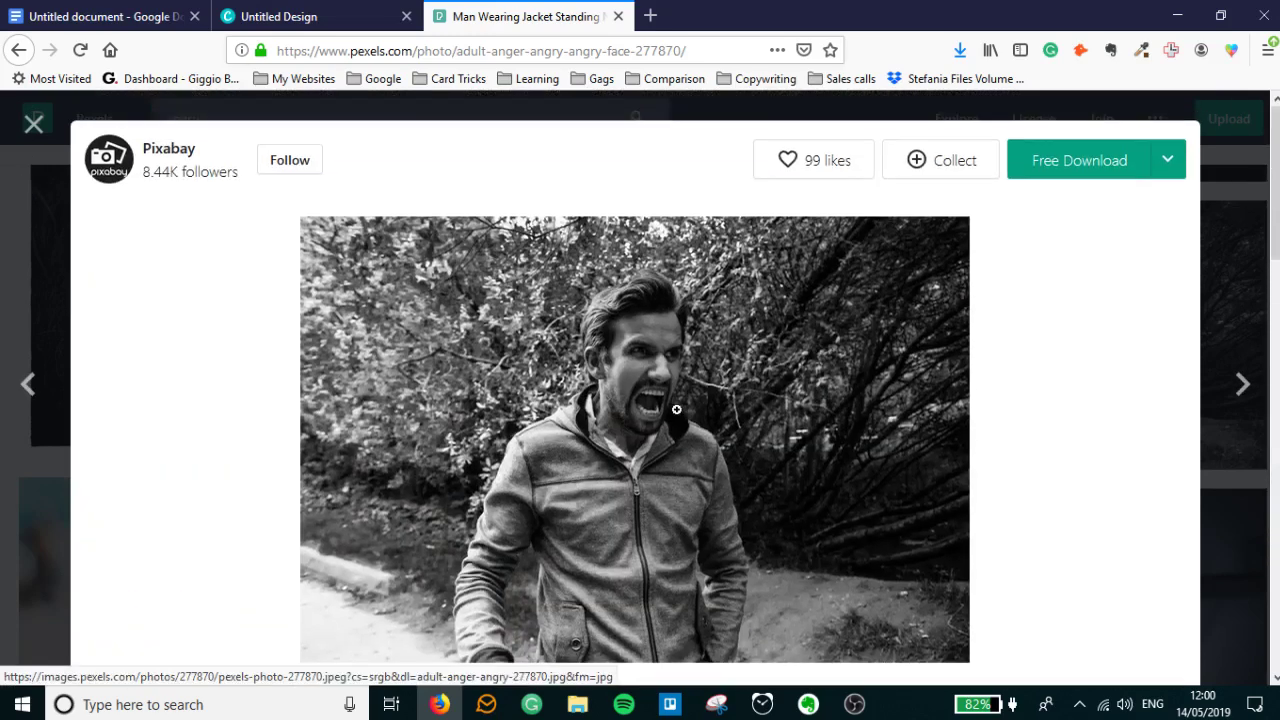
{"action": "scroll", "coordinate": [686, 398], "scroll_direction": "down", "scroll_amount": 1}
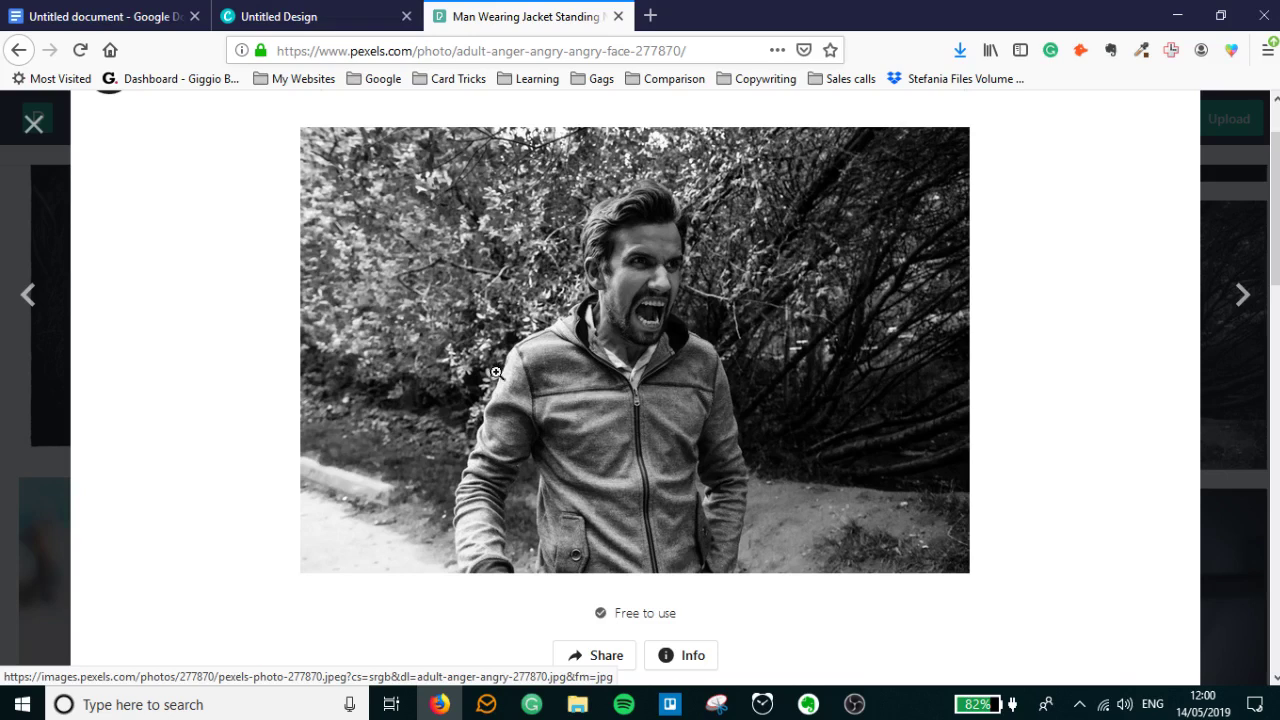
- Download the free photo of the shouting man and save it in the Bin photos folder as "angry man"
{"action": "right_click", "coordinate": [658, 280]}
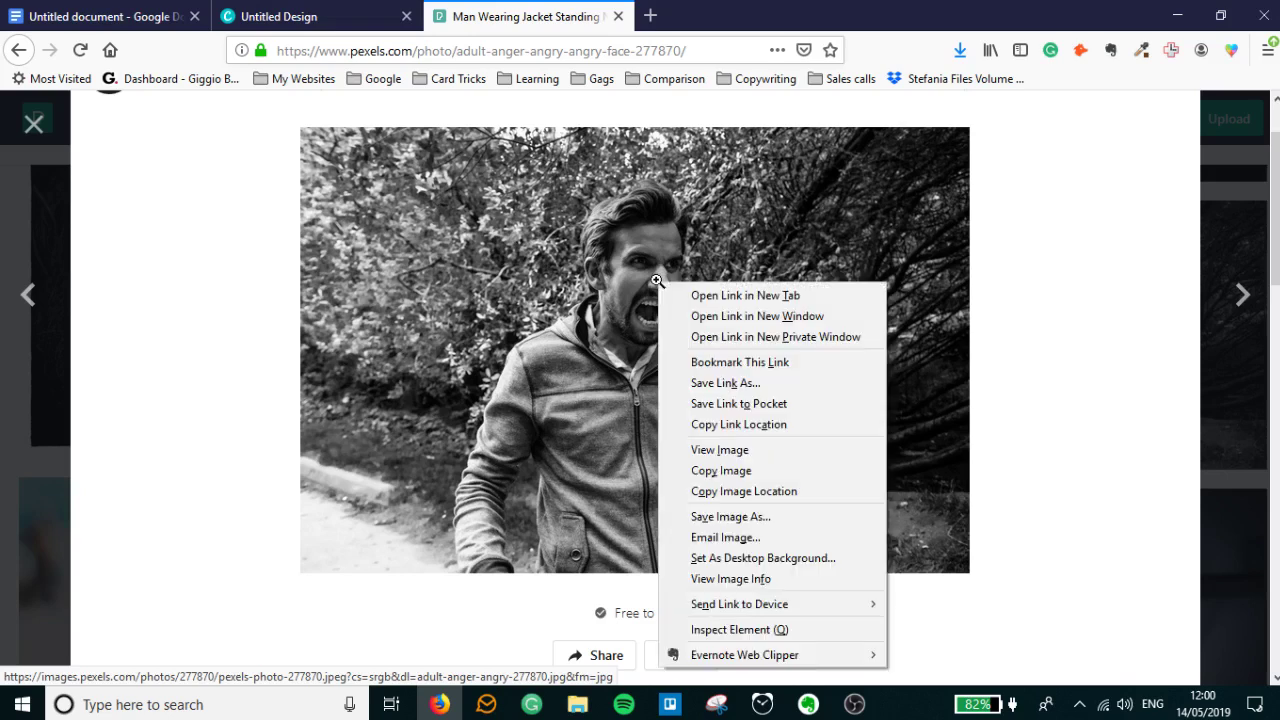
{"action": "left_click", "coordinate": [1040, 283]}
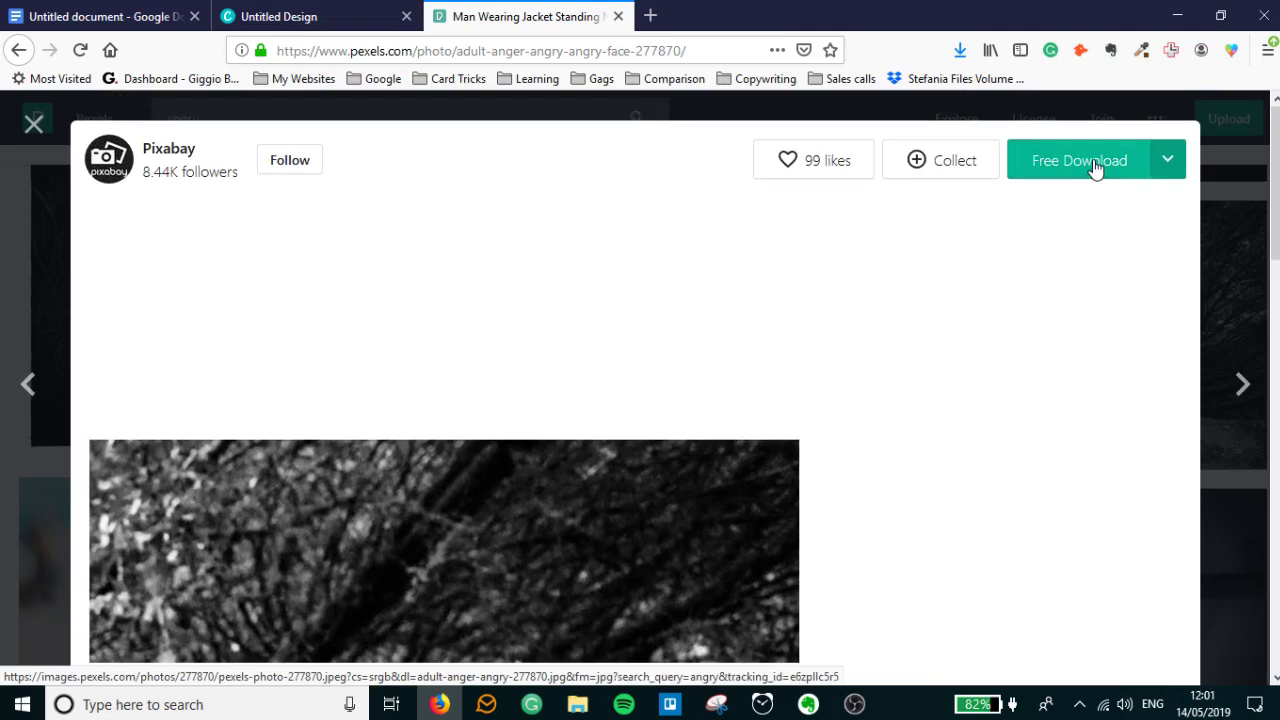
{"action": "left_click", "coordinate": [1095, 166]}
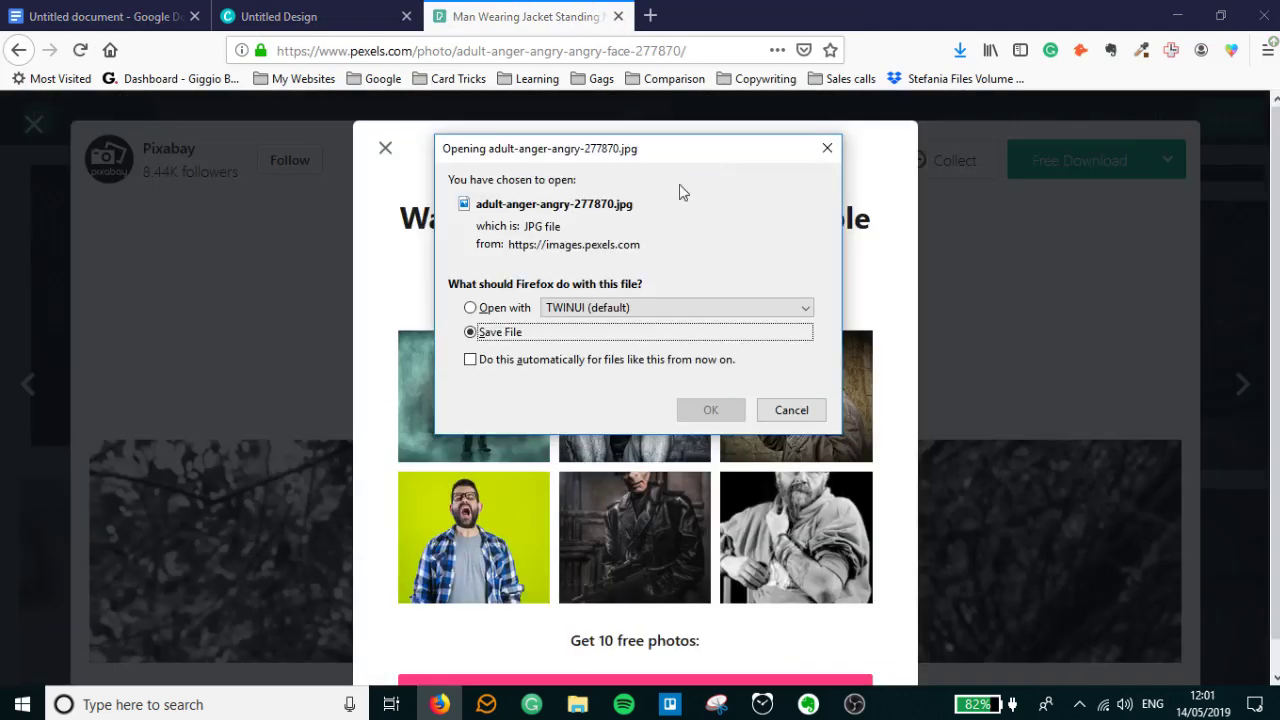
{"action": "left_click", "coordinate": [691, 409]}
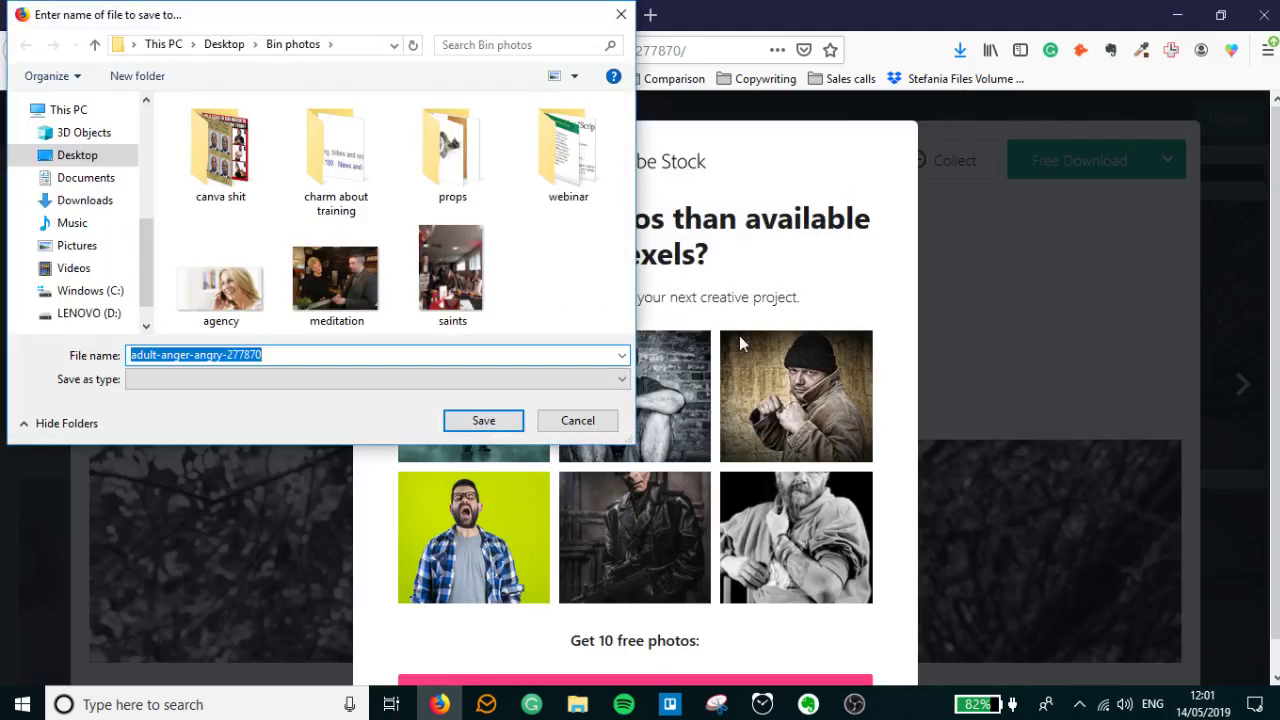
{"action": "type", "text": "angry man"}
{"action": "key", "text": "Return"}
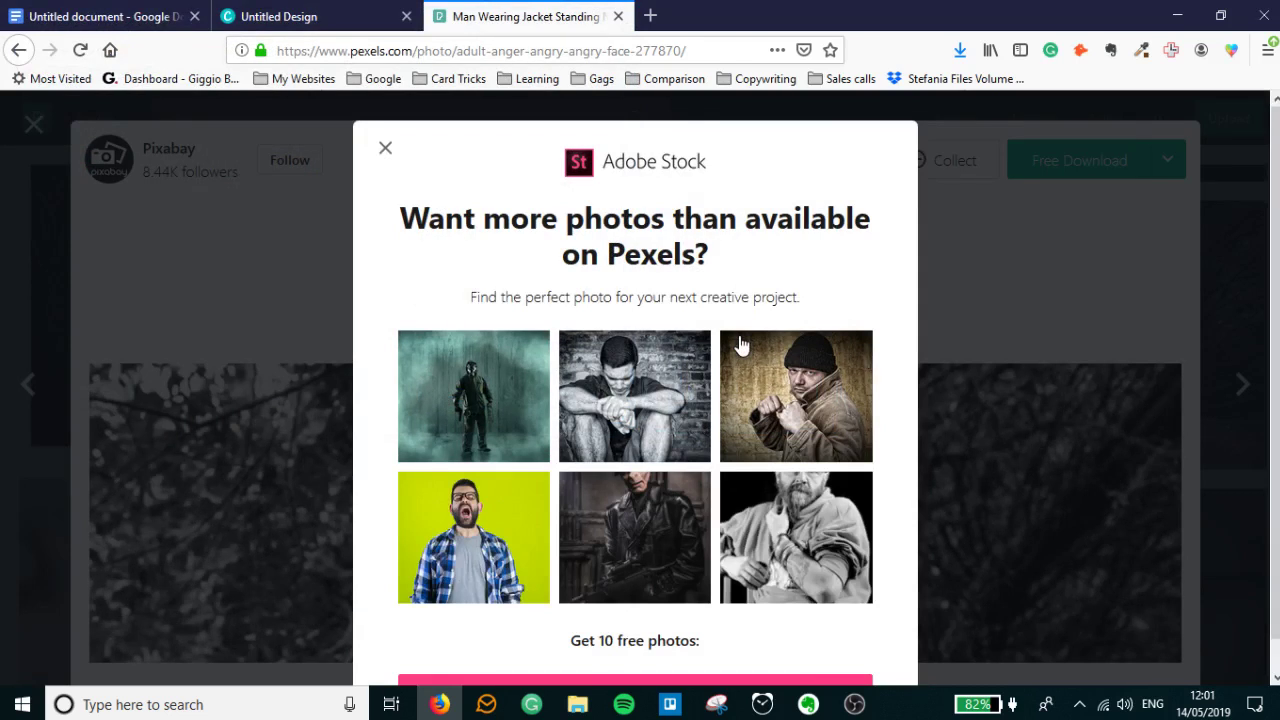
- Close the Pexels page, add the "angry man" photo to the Canva design and enlarge it to about 820 × 545 px
{"action": "left_click", "coordinate": [961, 52]}
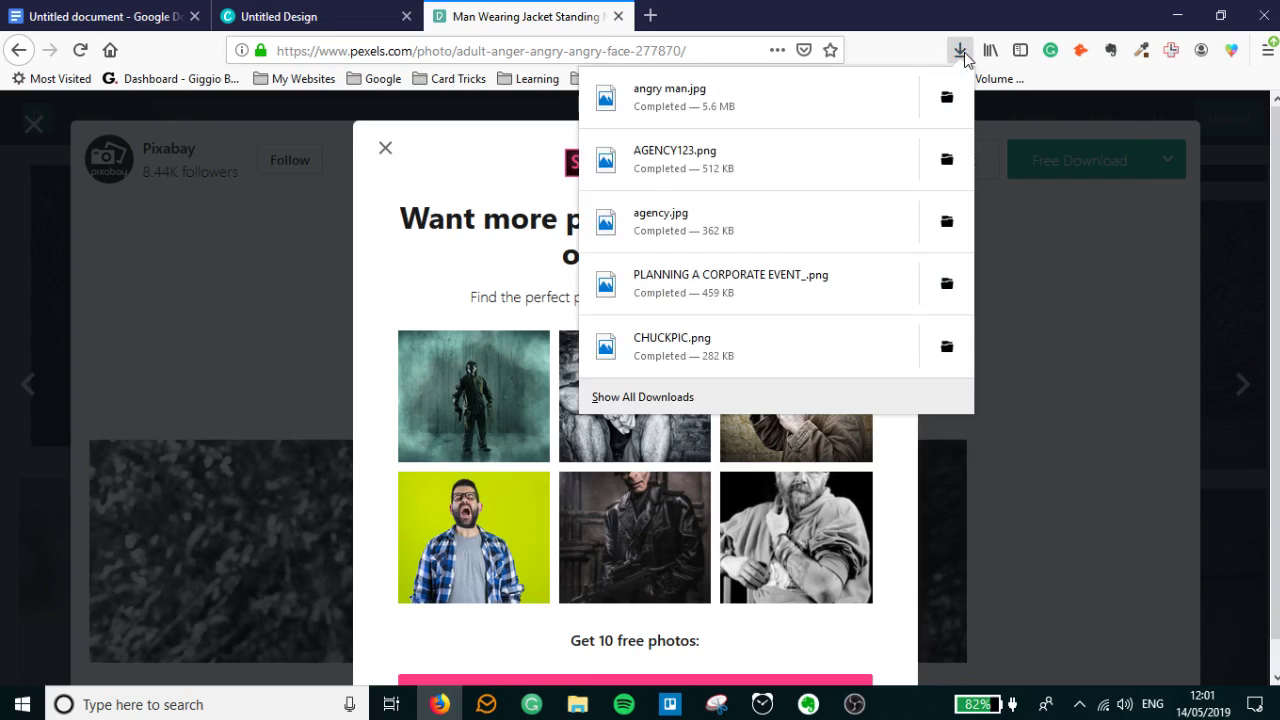
{"action": "key", "text": "ctrl+w"}
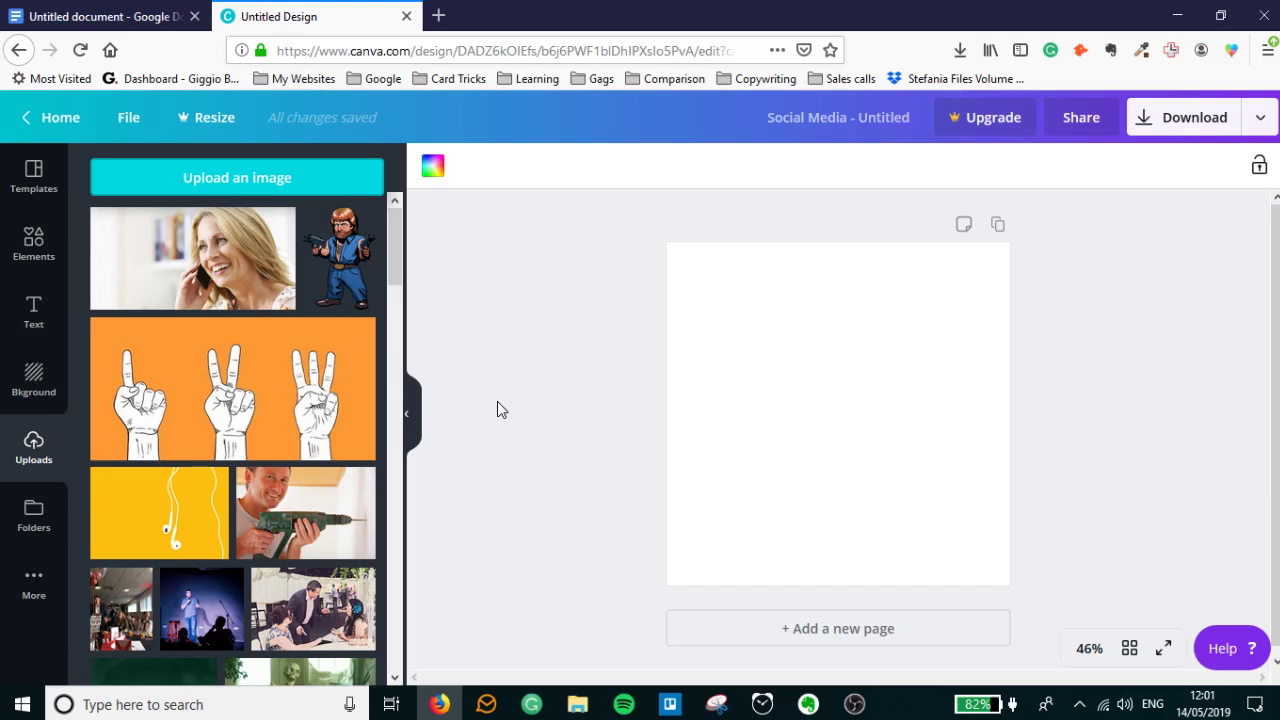
{"action": "scroll", "coordinate": [262, 400], "scroll_direction": "down", "scroll_amount": 3}
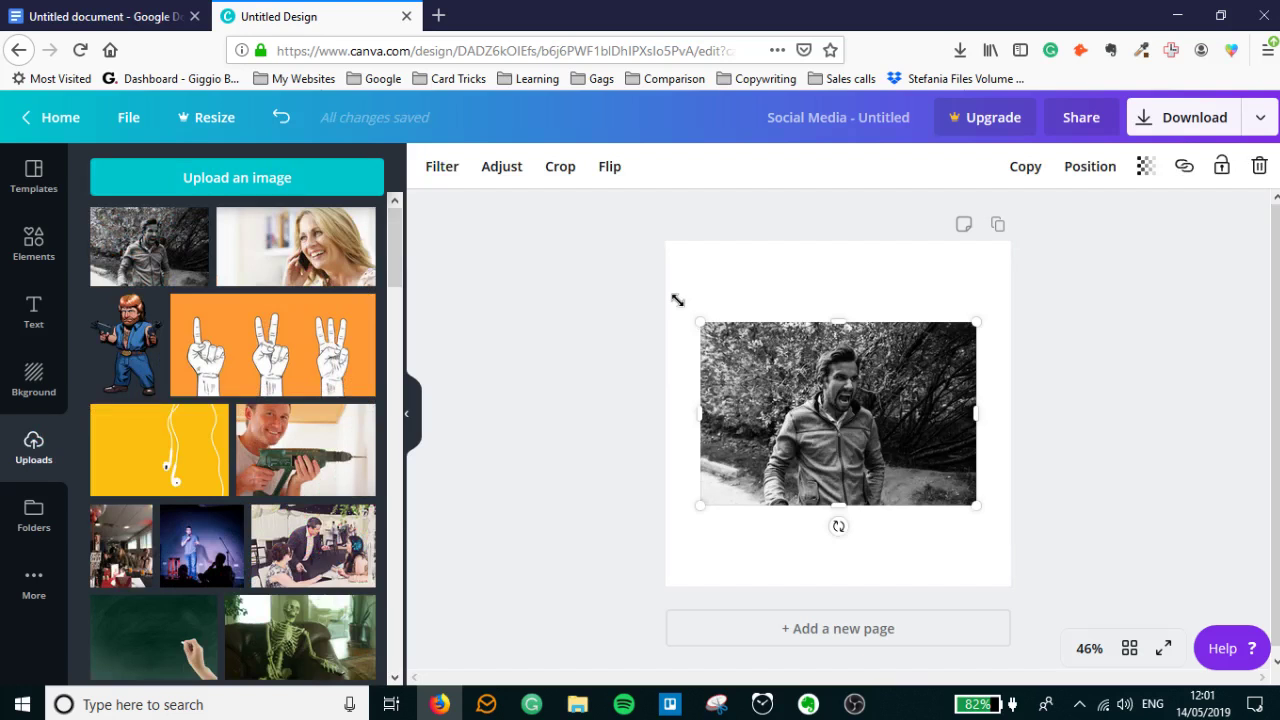
{"action": "left_click_drag", "start_coordinate": [976, 322], "coordinate": [1021, 280]}
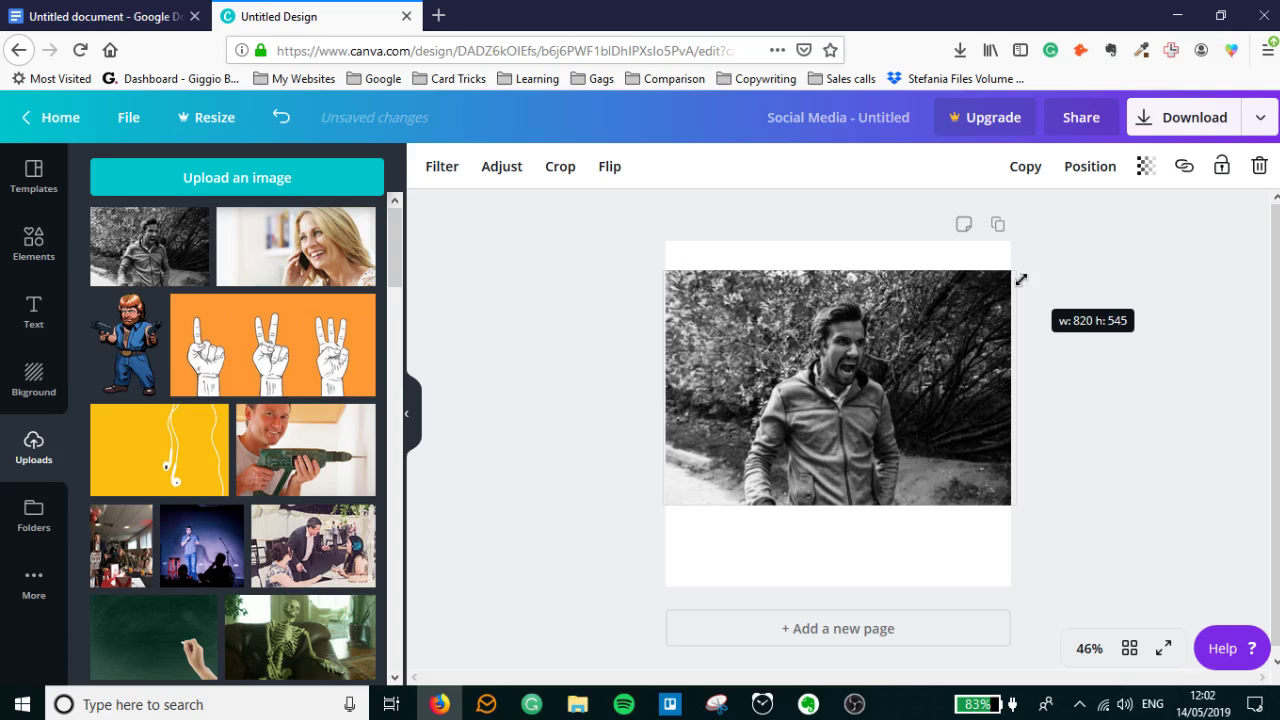
- Set the page background to a custom solid teal, #1ba48f
{"action": "left_click", "coordinate": [34, 380]}
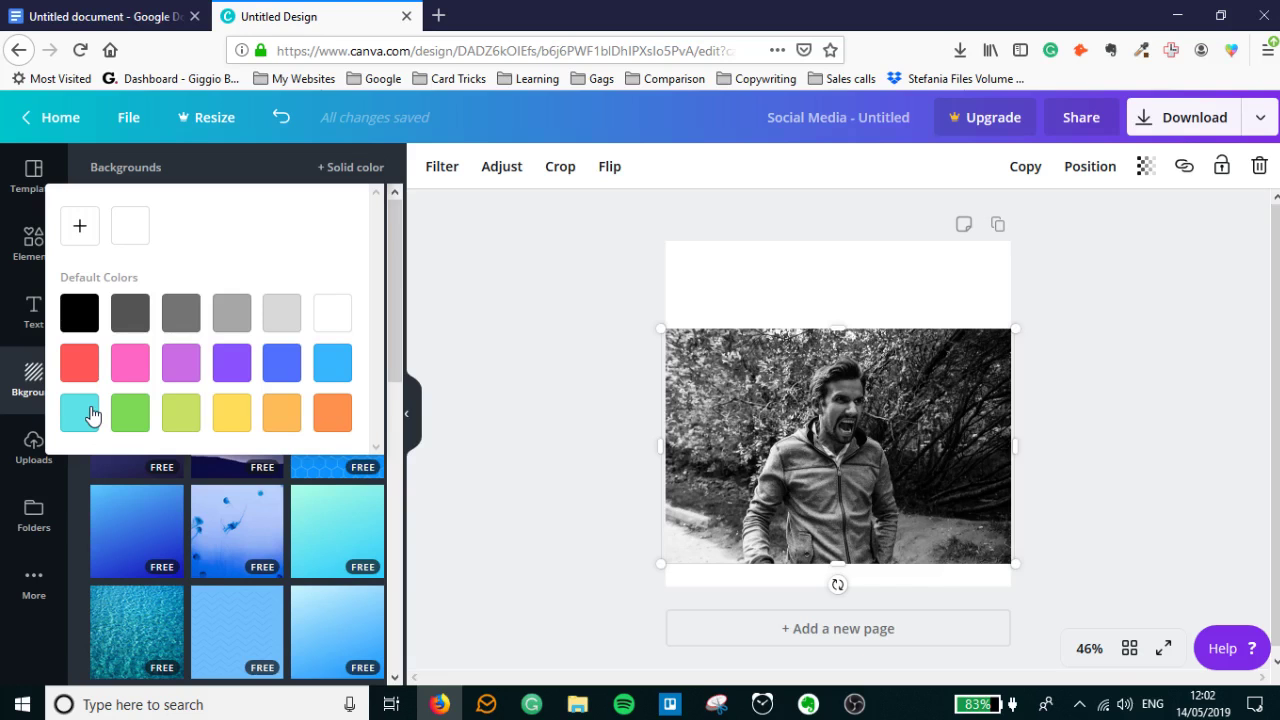
{"action": "left_click", "coordinate": [80, 225]}
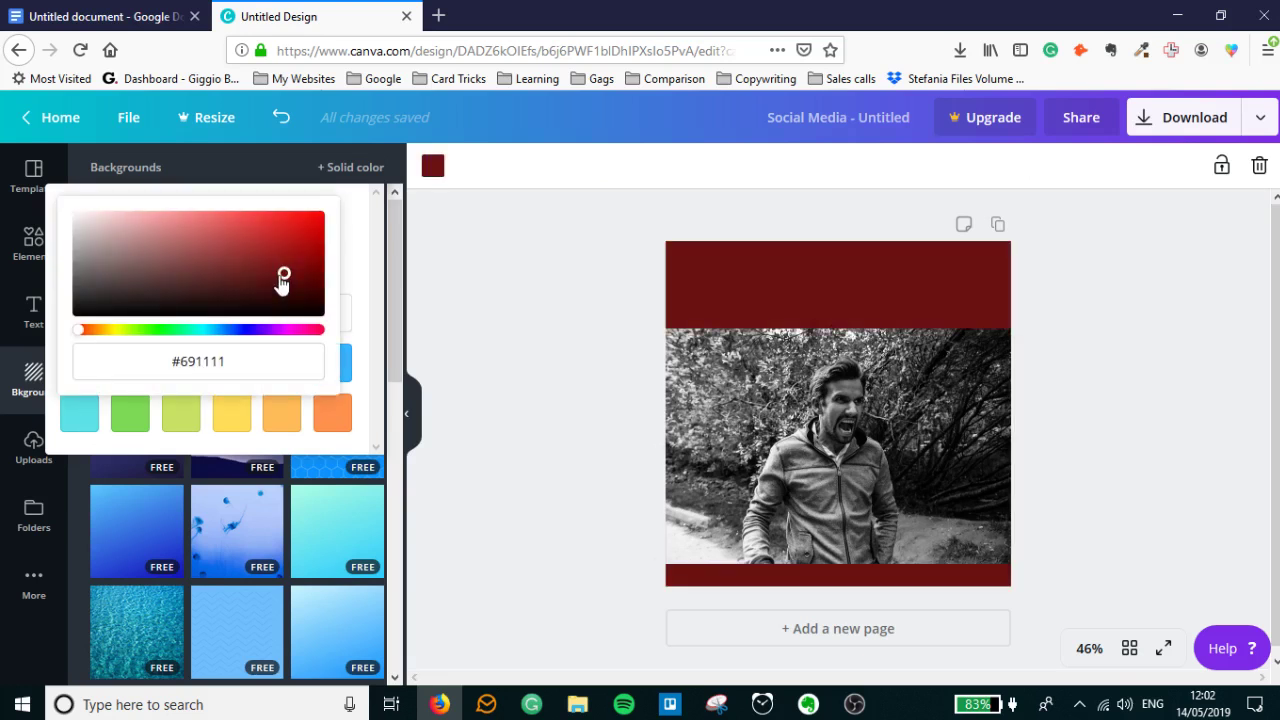
{"action": "left_click_drag", "start_coordinate": [282, 276], "coordinate": [301, 234]}
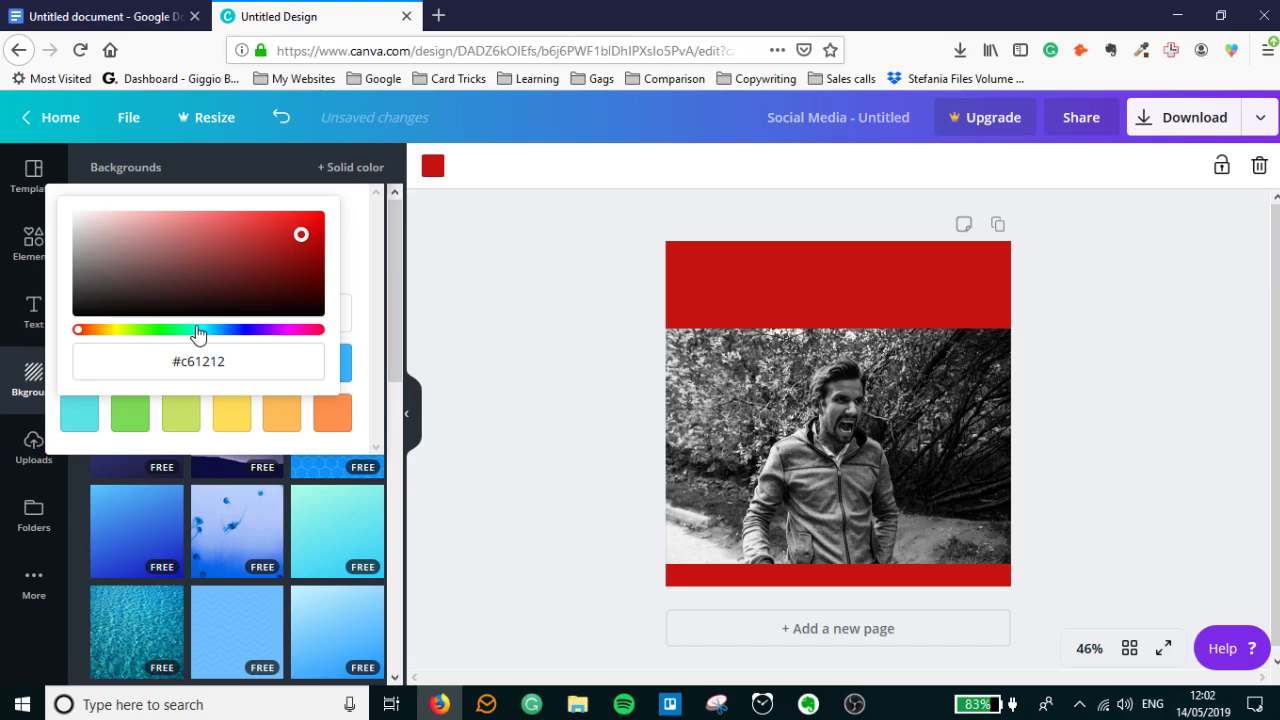
{"action": "left_click", "coordinate": [193, 330]}
{"action": "left_click", "coordinate": [289, 255]}
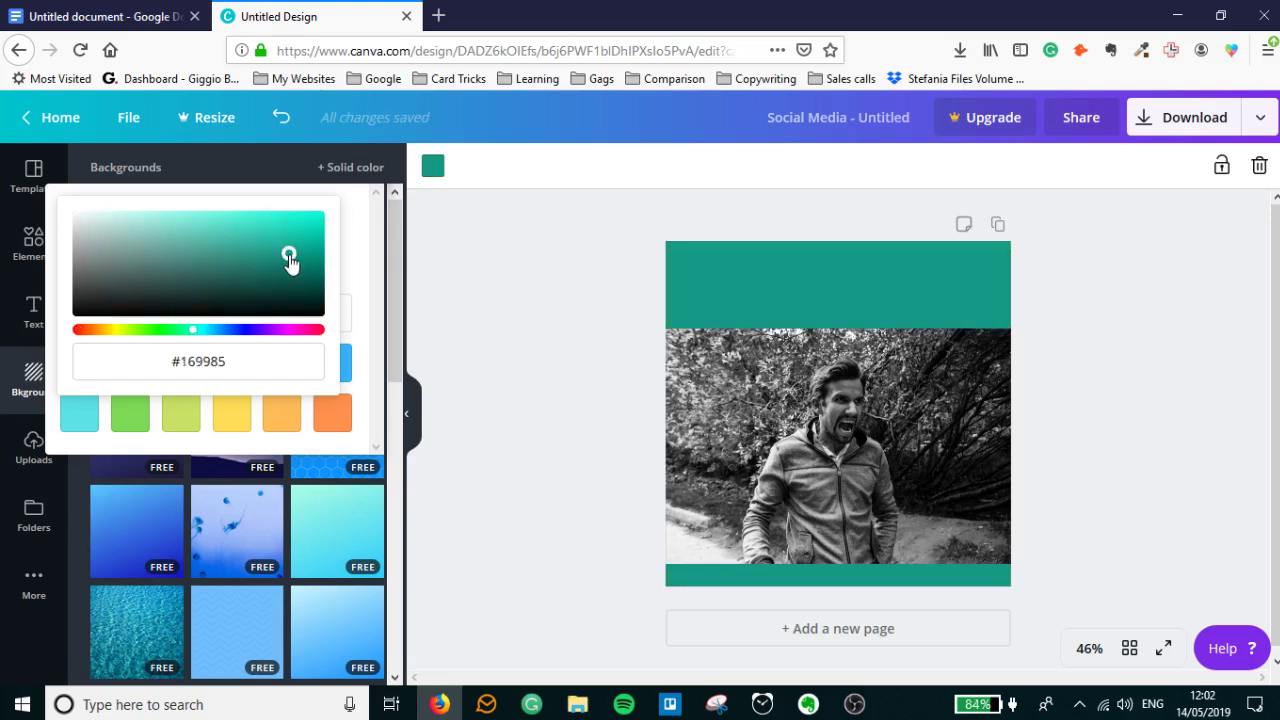
{"action": "left_click_drag", "start_coordinate": [289, 256], "coordinate": [283, 248]}
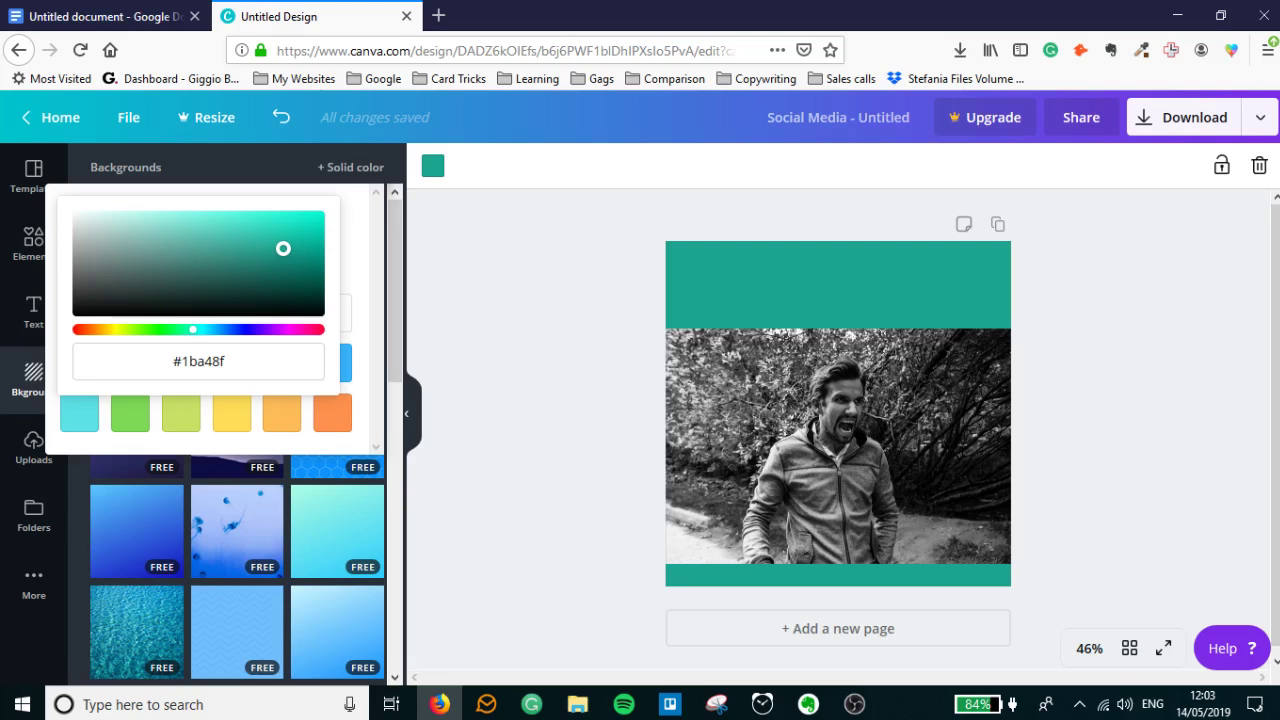
- Enlarge the photo past the page's left edge and position it low on the page, leaving a wider teal band above it
{"action": "left_click", "coordinate": [876, 380]}
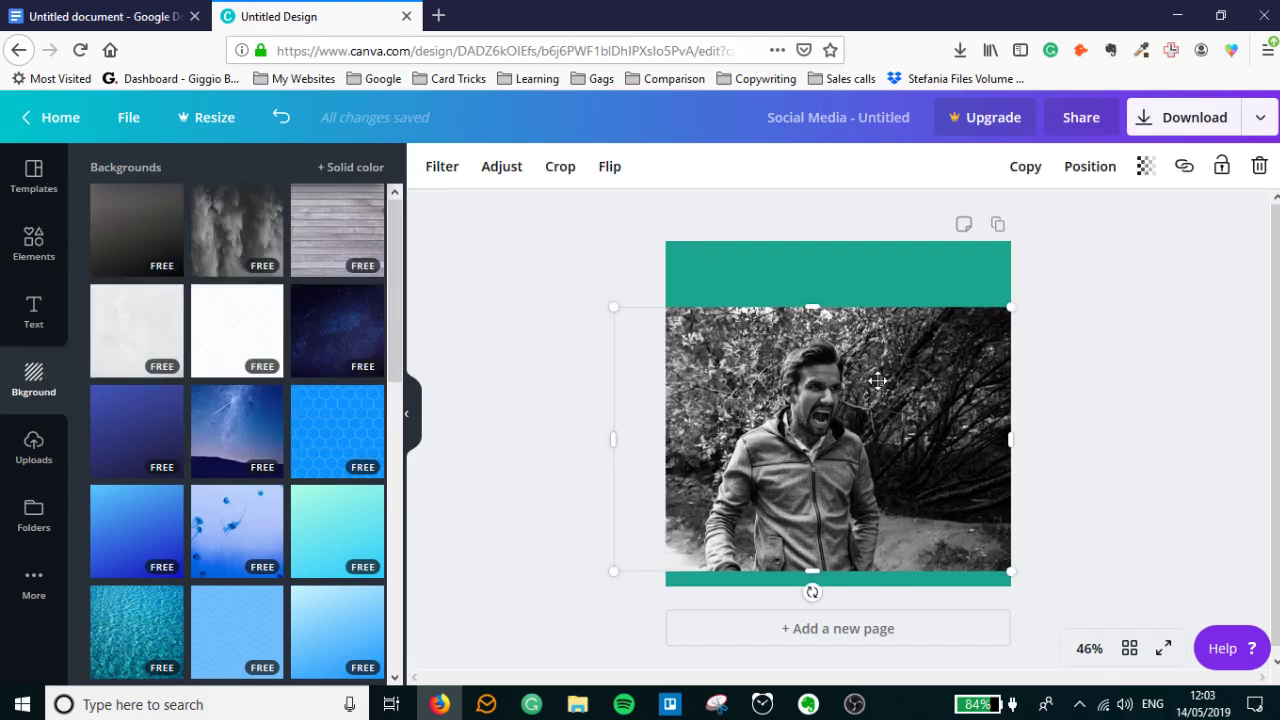
{"action": "left_click_drag", "start_coordinate": [876, 380], "coordinate": [891, 449]}
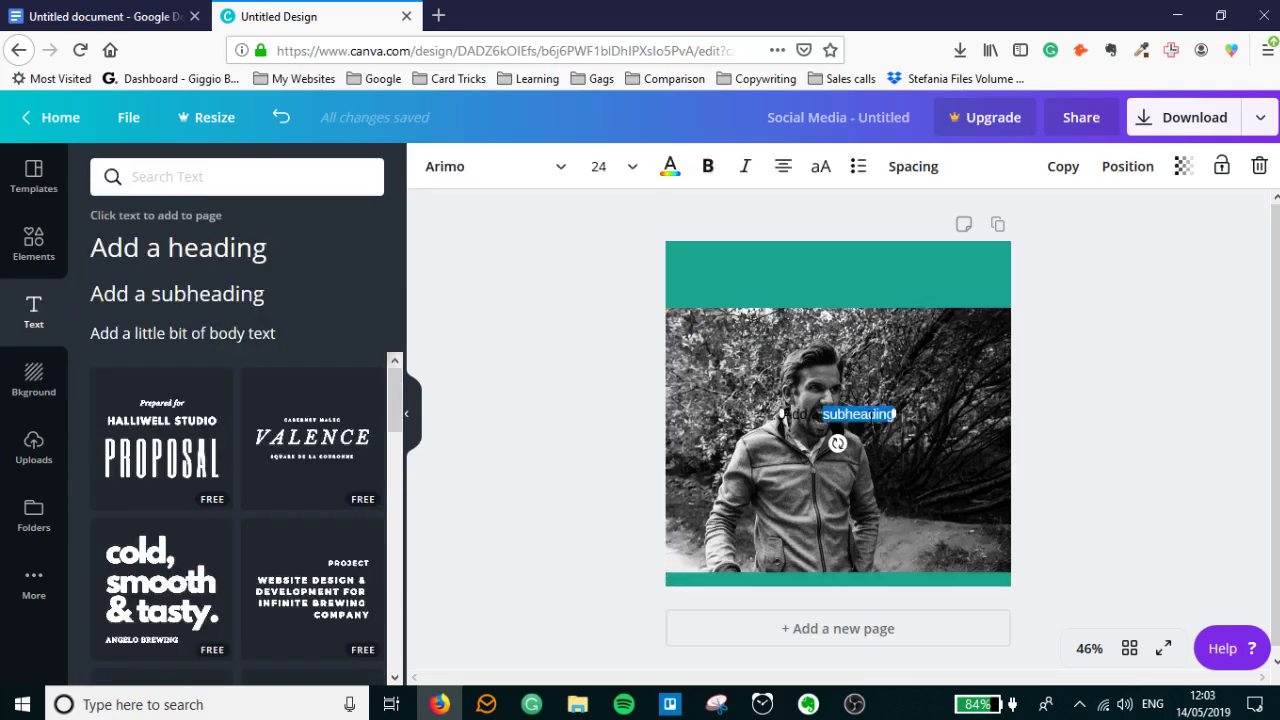
- Replace the subheading's placeholder text with "JOHNHOLTMAGIC.CO.UK", set it to size 16 and centre it on the thin teal strip below the photo
{"action": "key", "text": "BackSpace"}
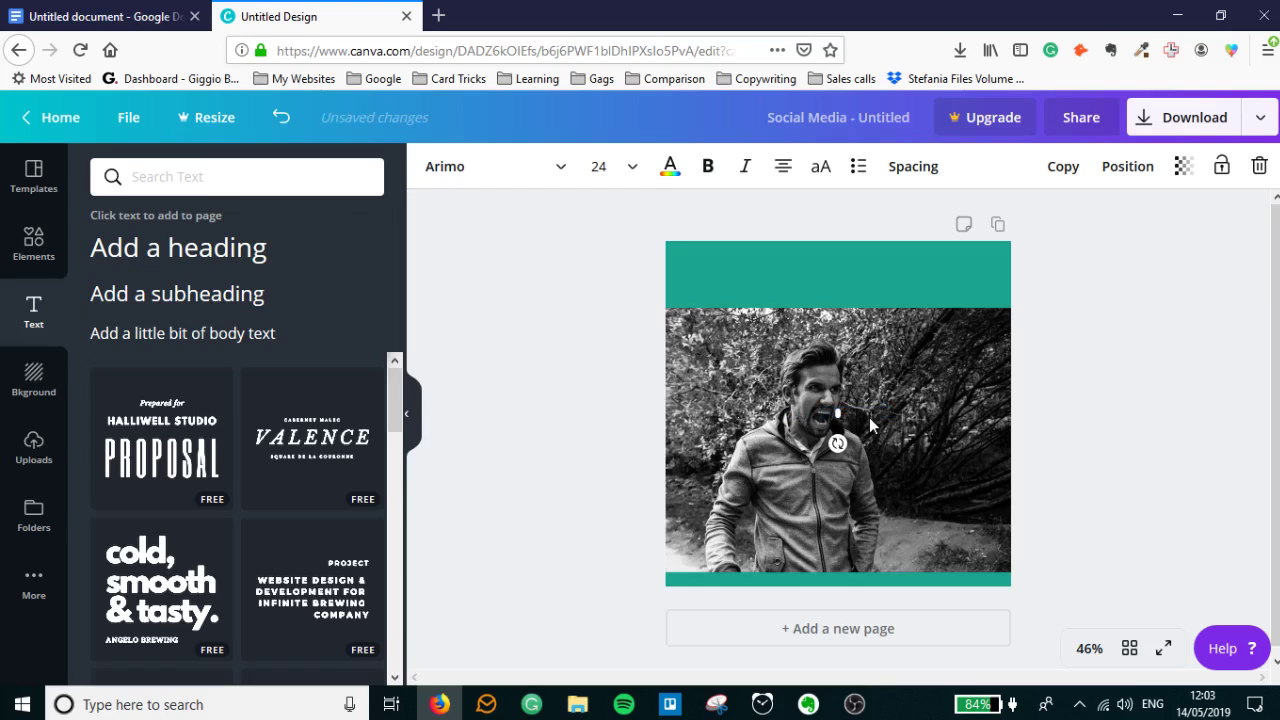
{"action": "left_click", "coordinate": [630, 167]}
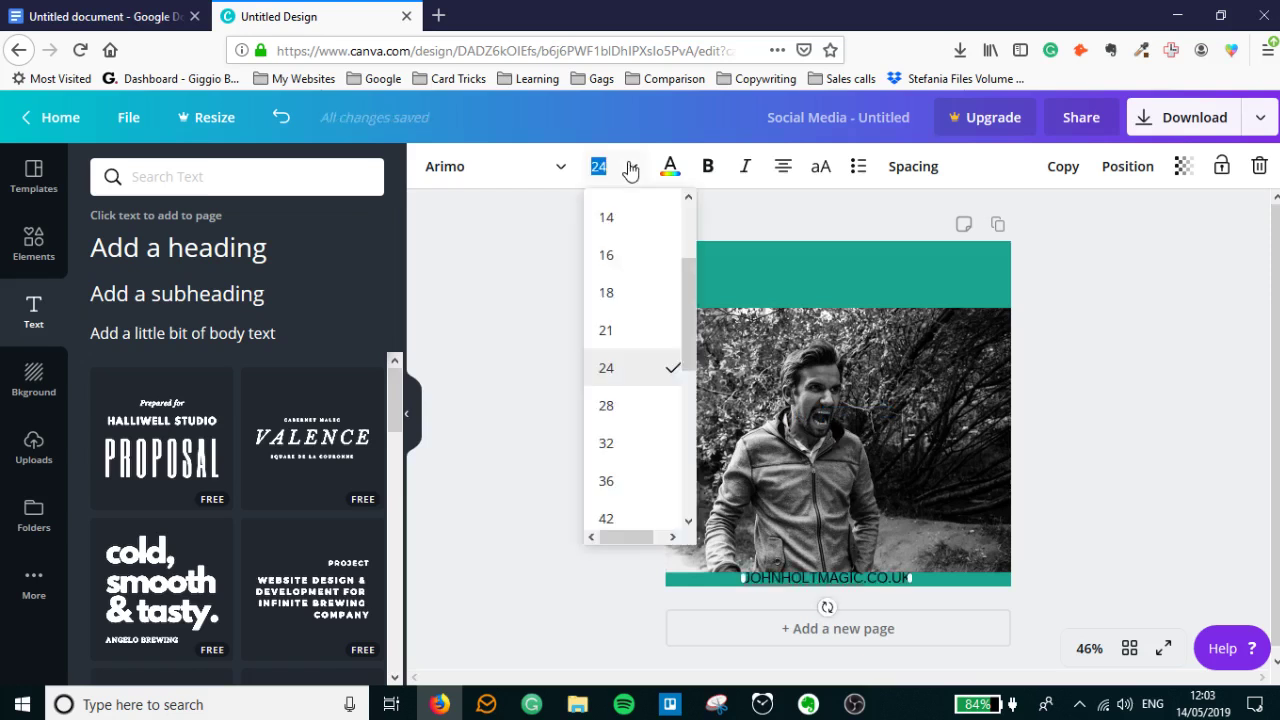
{"action": "left_click", "coordinate": [607, 292]}
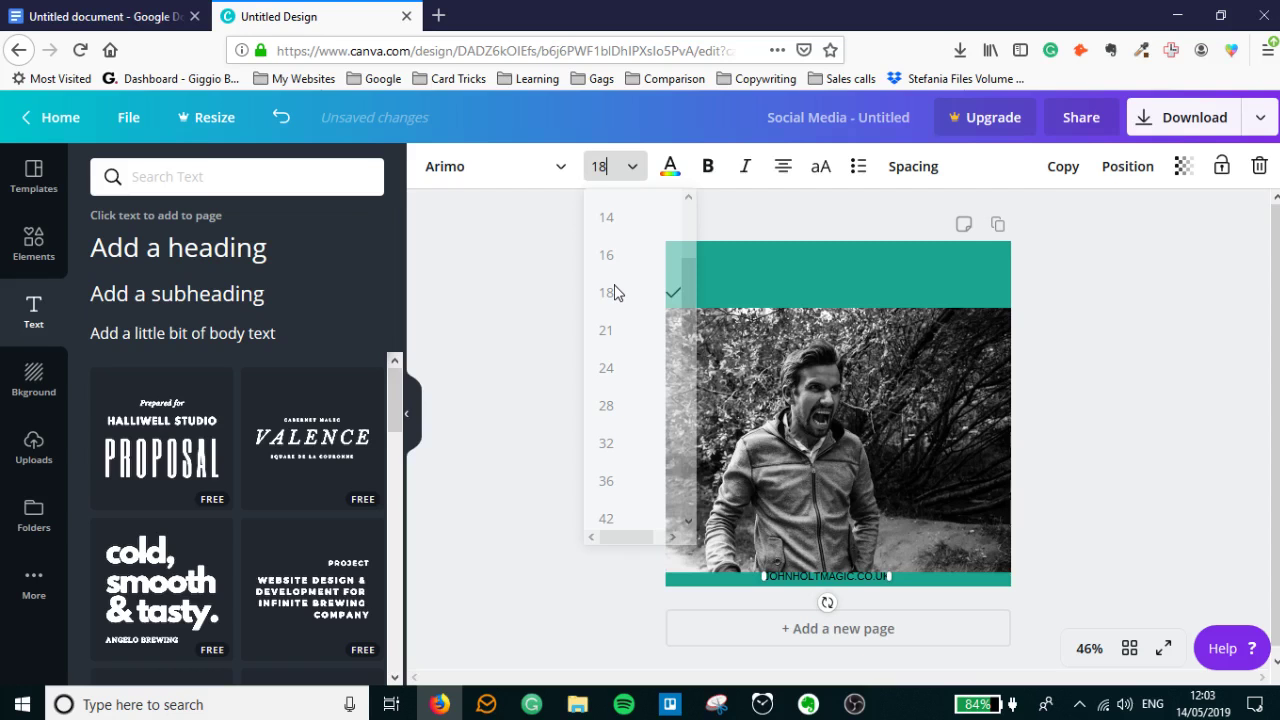
{"action": "left_click", "coordinate": [606, 255]}
{"action": "left_click_drag", "start_coordinate": [829, 568], "coordinate": [841, 573]}
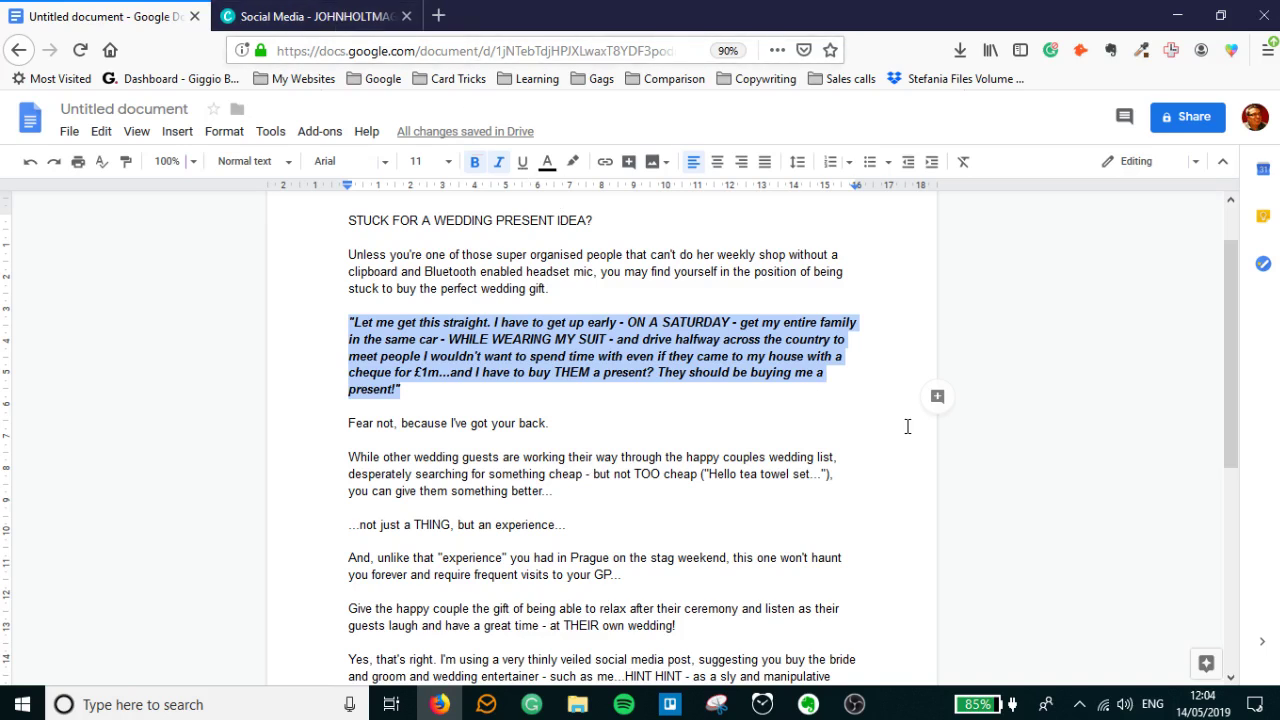
- Return to the Canva design, shift the angry man photo slightly and enlarge it to cover the page's full width
{"action": "scroll", "coordinate": [907, 426], "scroll_direction": "down", "scroll_amount": 3}
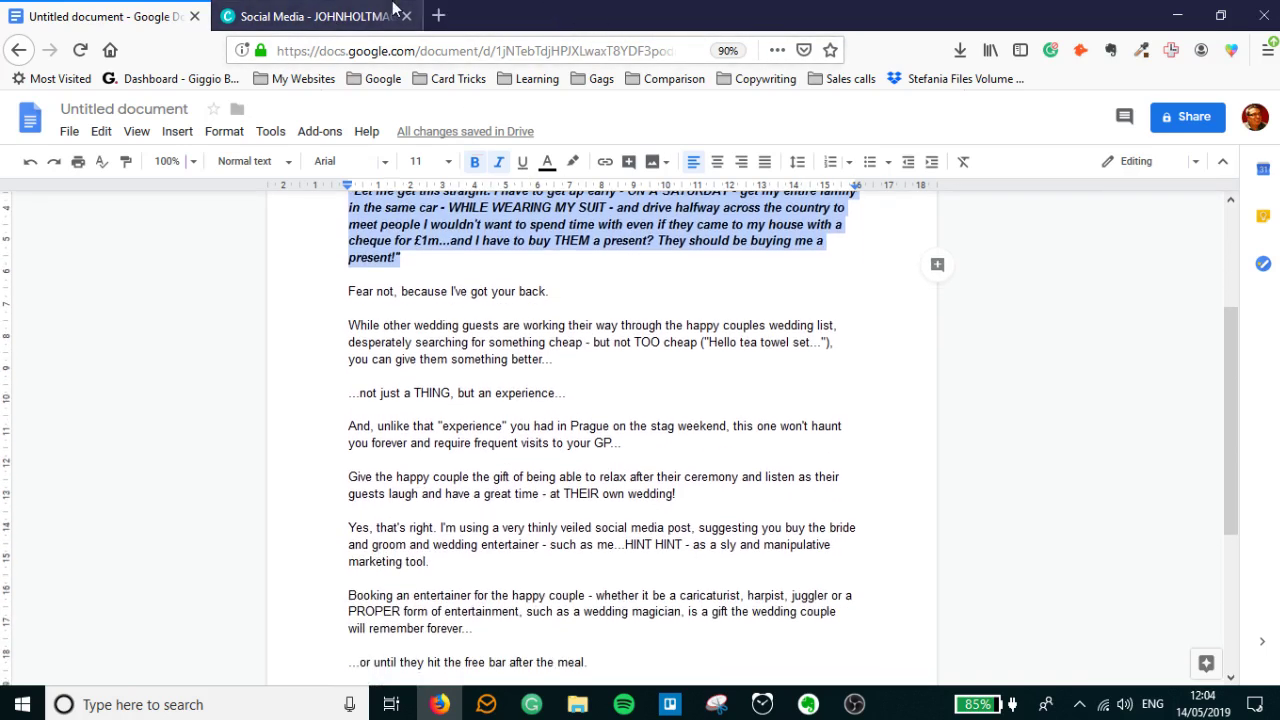
{"action": "left_click", "coordinate": [318, 16]}
{"action": "left_click", "coordinate": [836, 490]}
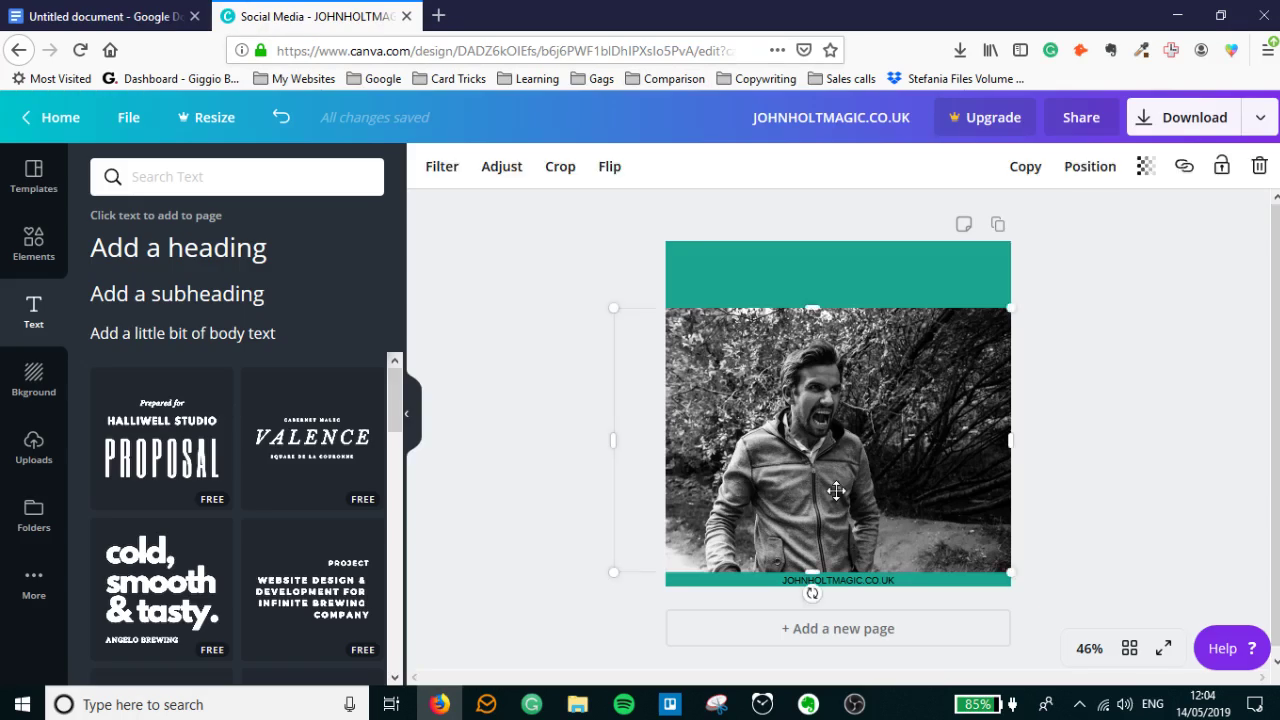
{"action": "left_click_drag", "start_coordinate": [836, 490], "coordinate": [826, 490]}
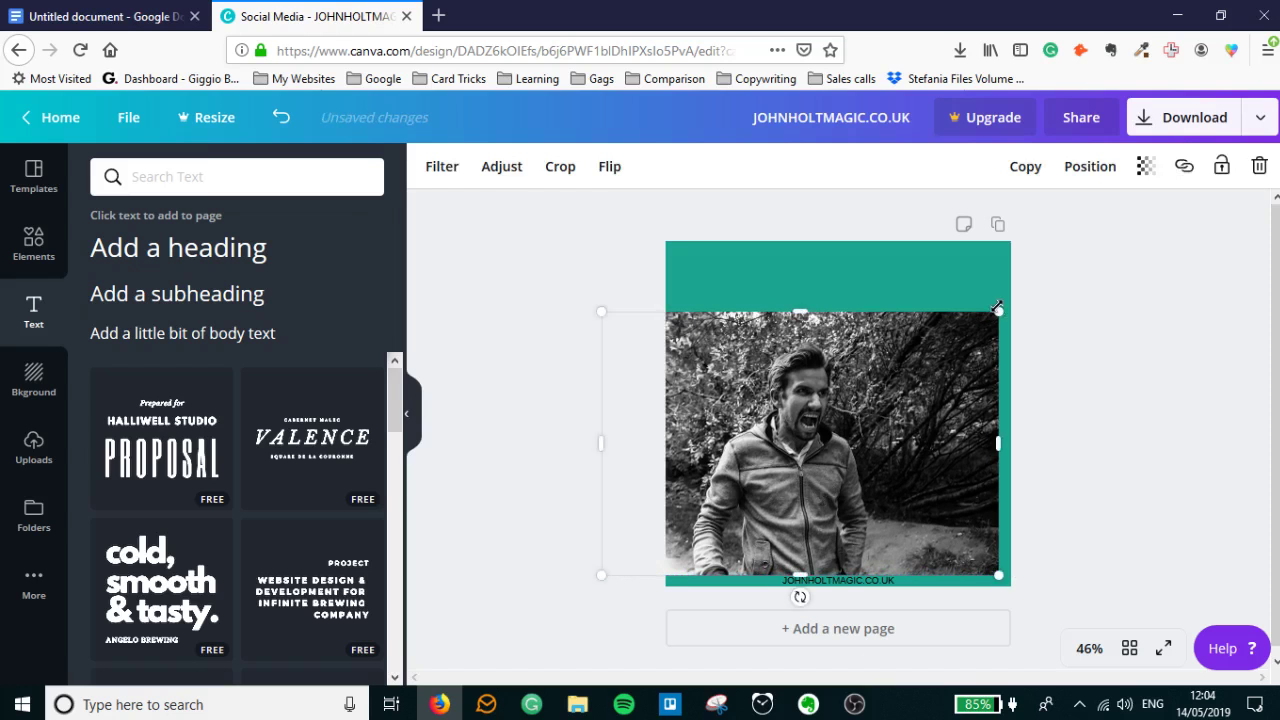
{"action": "left_click_drag", "start_coordinate": [997, 311], "coordinate": [1016, 310]}
{"action": "left_click", "coordinate": [988, 648]}
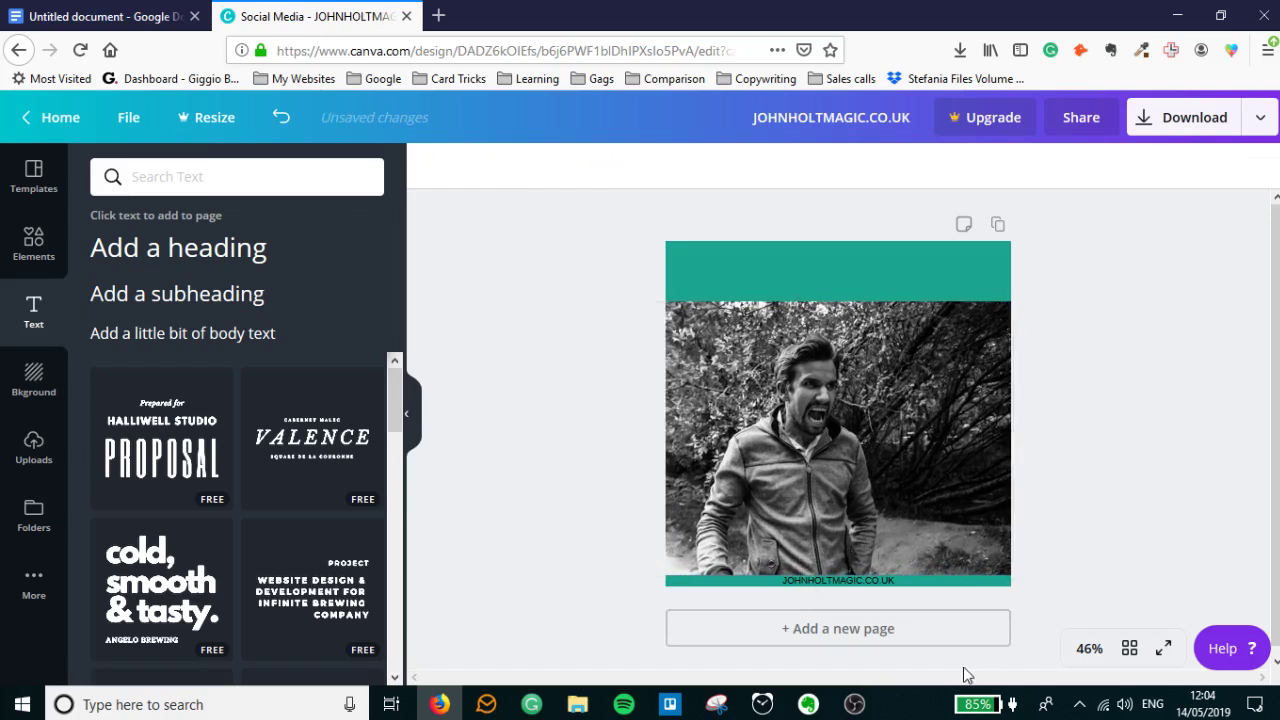
- Add a heading text box and centre it on the teal band above the photo
{"action": "key", "text": "ctrl+Tab"}
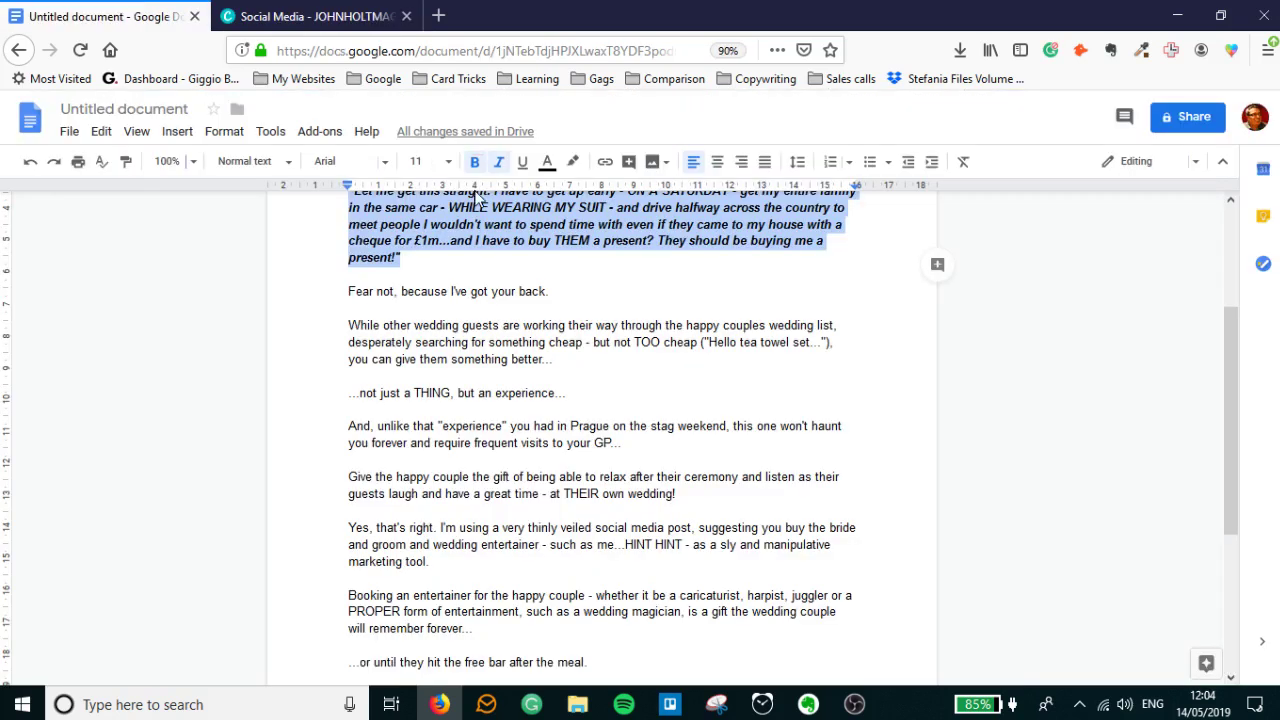
{"action": "key", "text": "ctrl+Tab"}
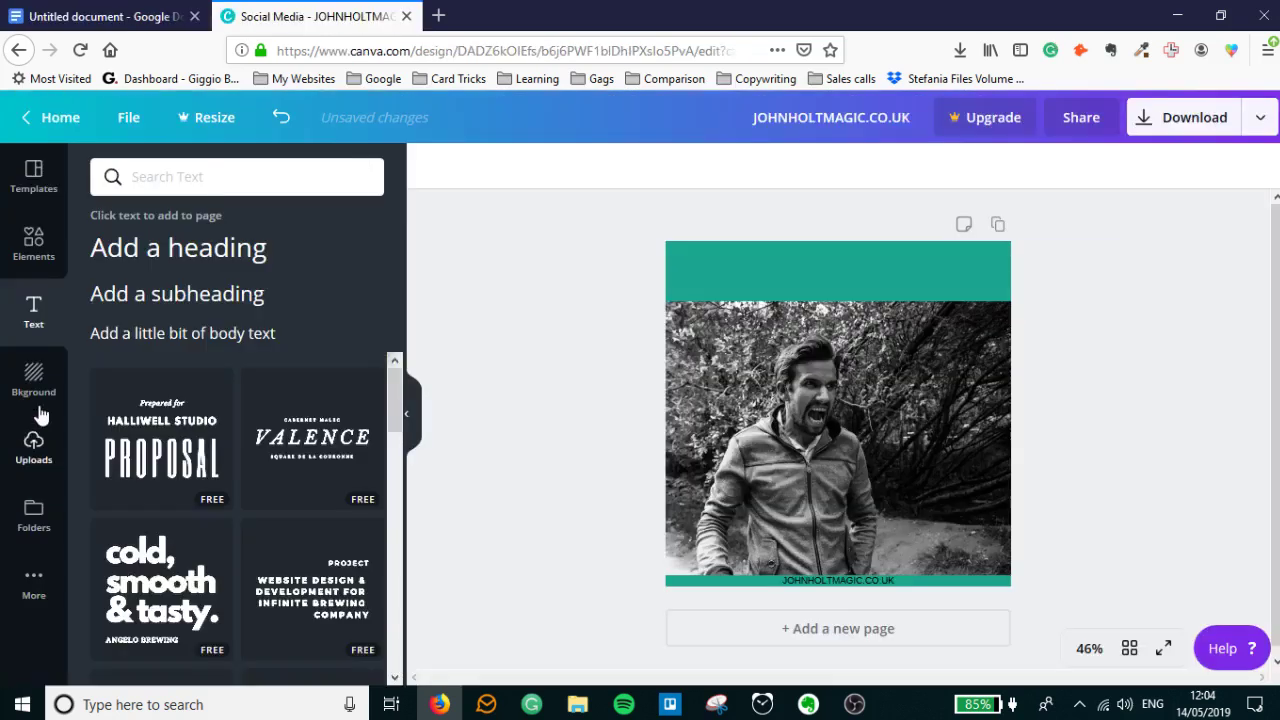
{"action": "key", "text": "t"}
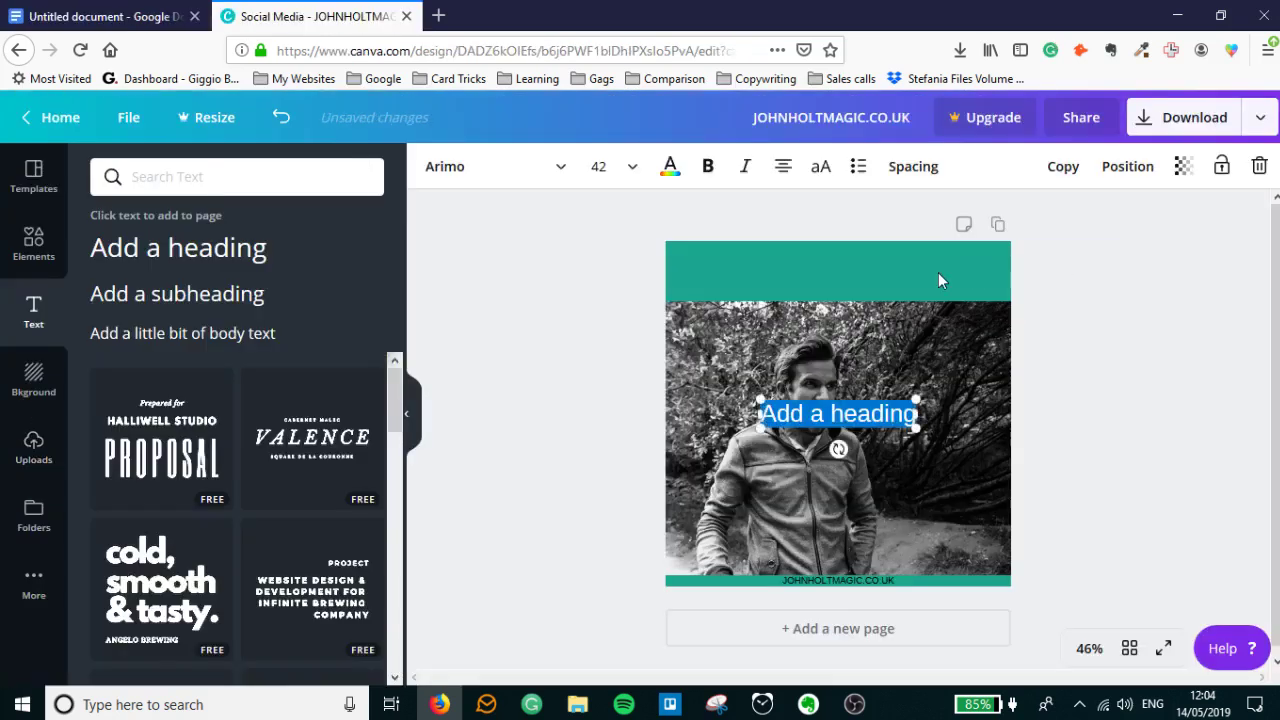
{"action": "left_click", "coordinate": [828, 402]}
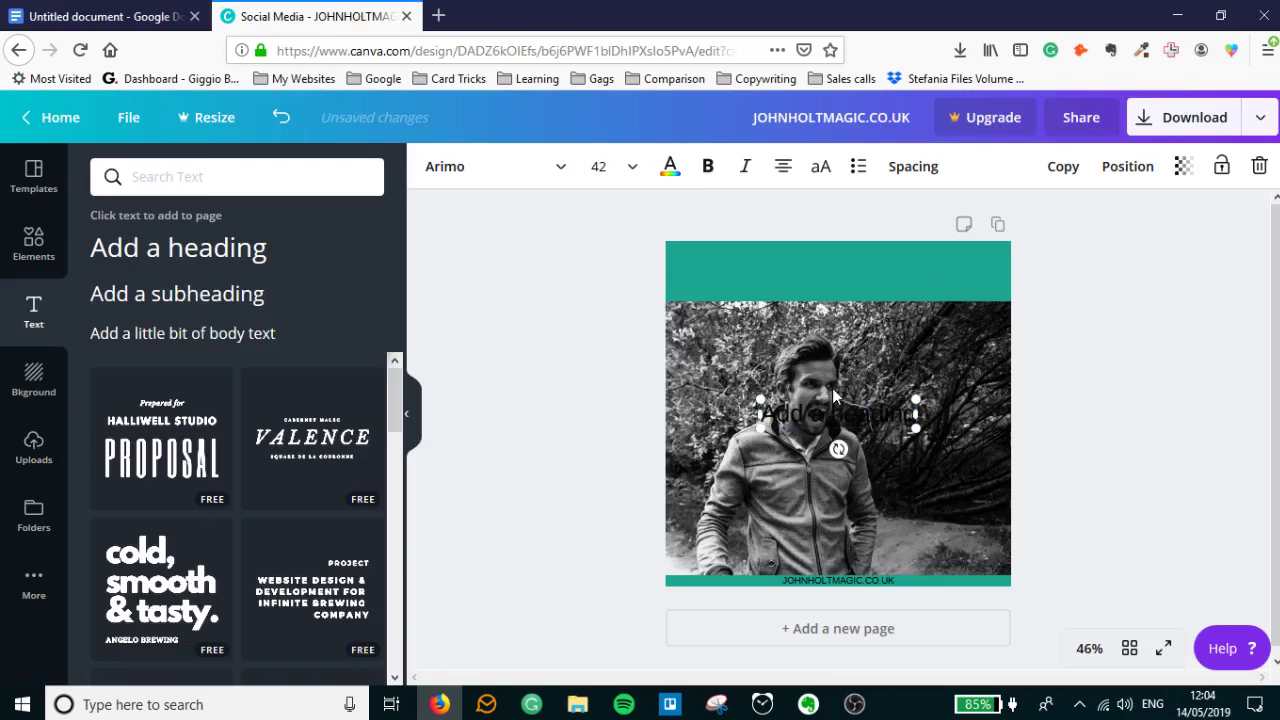
{"action": "left_click_drag", "start_coordinate": [840, 400], "coordinate": [840, 258]}
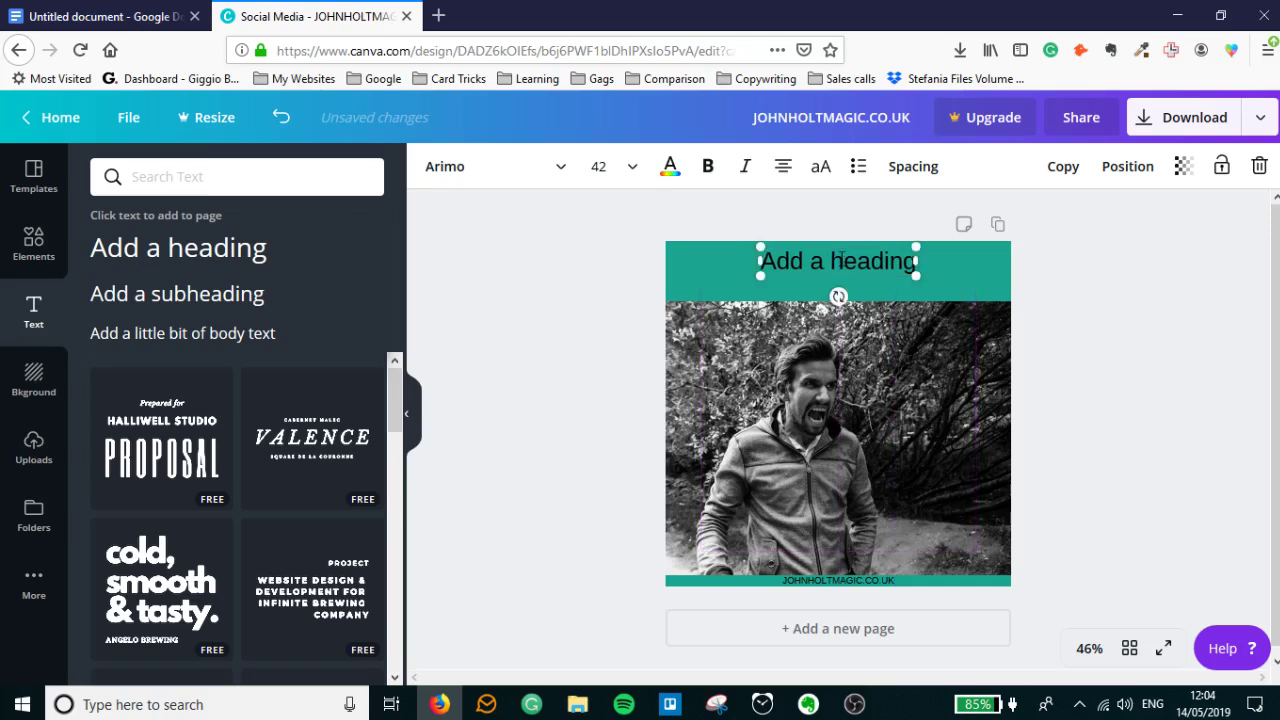
- Replace the heading's placeholder text with "SO, YOU FORGOT TO BUY A WEDDING PRESENT..."
{"action": "double_click", "coordinate": [840, 258]}
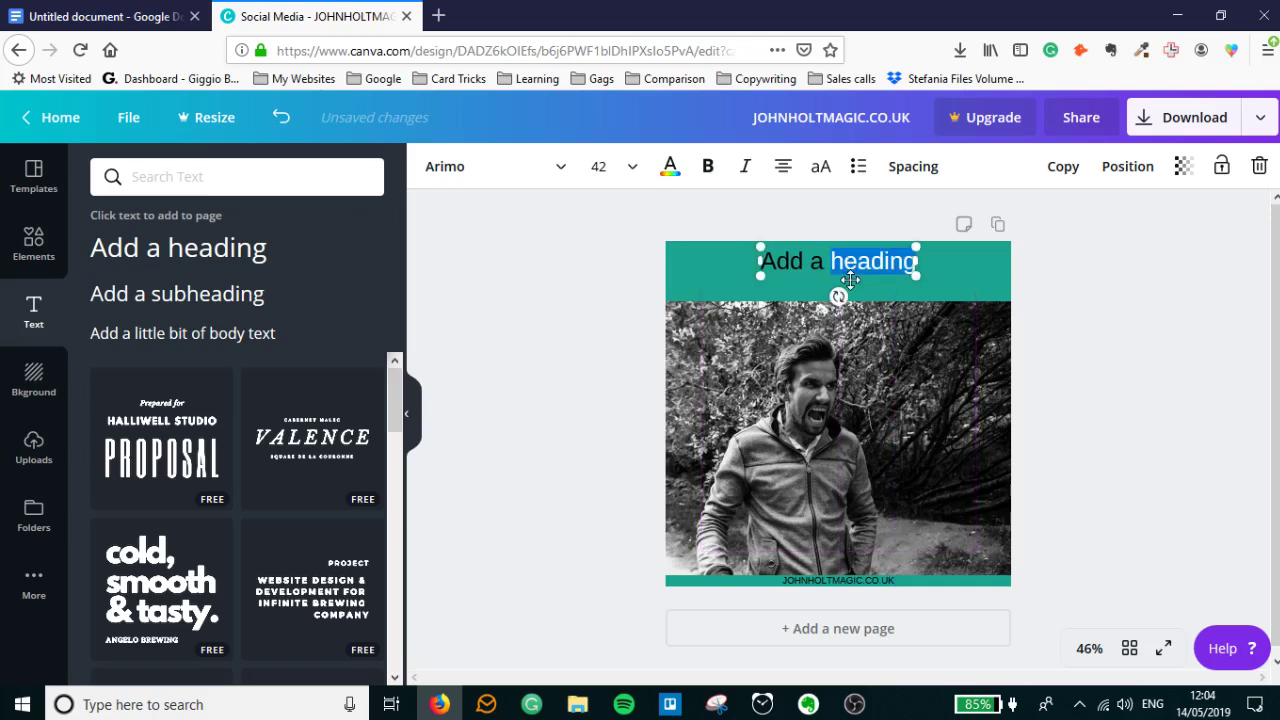
{"action": "key", "text": "BackSpace"}
{"action": "key", "text": "BackSpace"}
{"action": "key", "text": "BackSpace"}
{"action": "key", "text": "BackSpace"}
{"action": "key", "text": "BackSpace"}
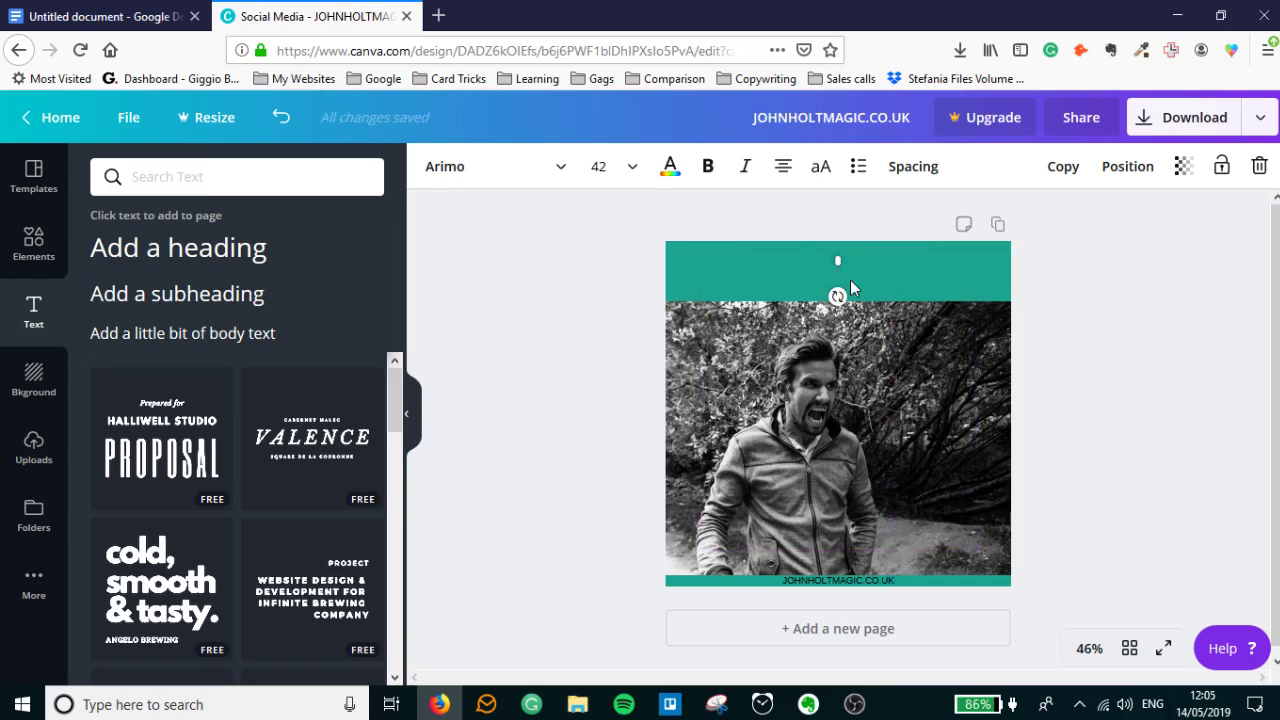
{"action": "type", "text": "SC"}
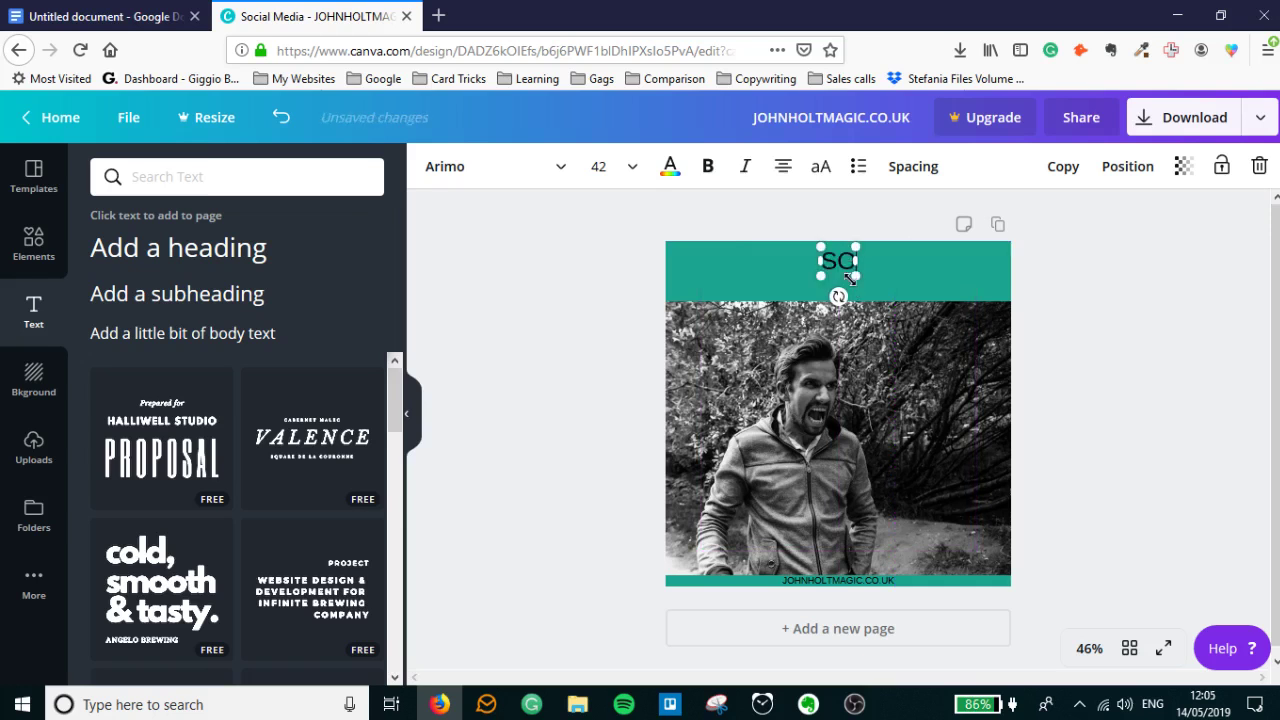
{"action": "type", "text": ", YOU FOROG T"}
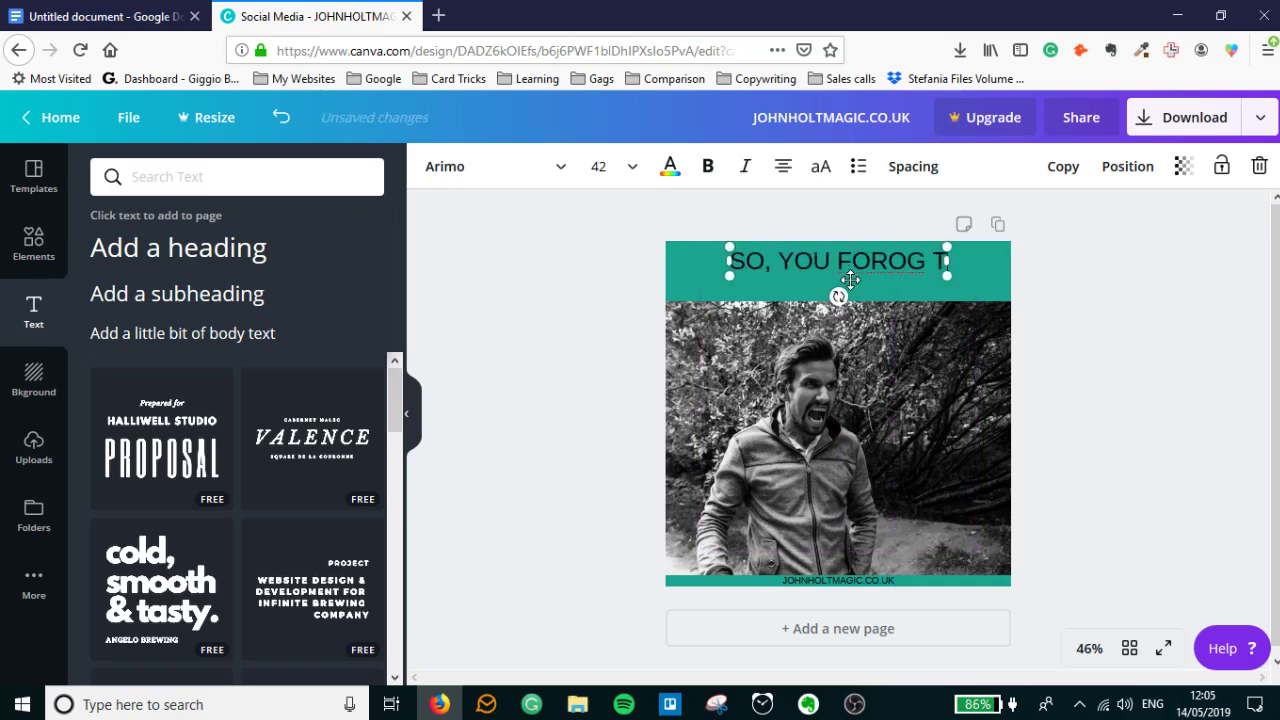
{"action": "key", "text": "BackSpace"}
{"action": "key", "text": "BackSpace"}
{"action": "key", "text": "BackSpace"}
{"action": "key", "text": "BackSpace"}
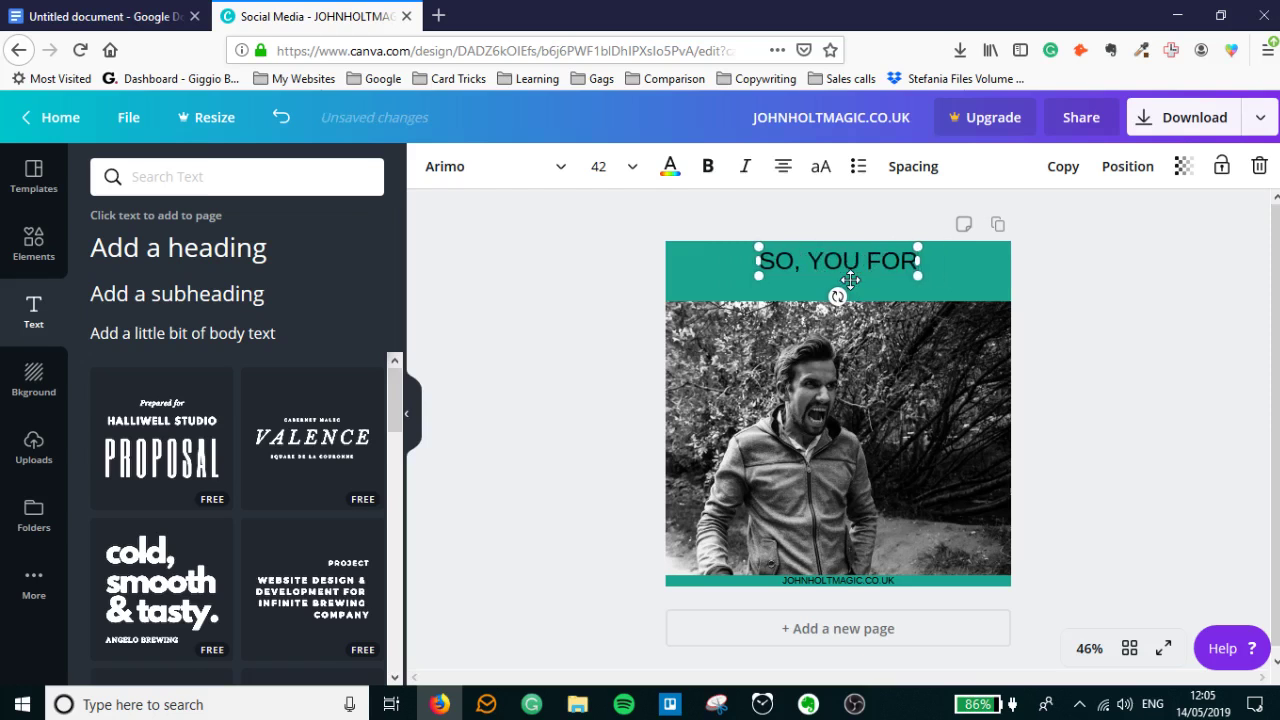
{"action": "type", "text": "GOT TO"}
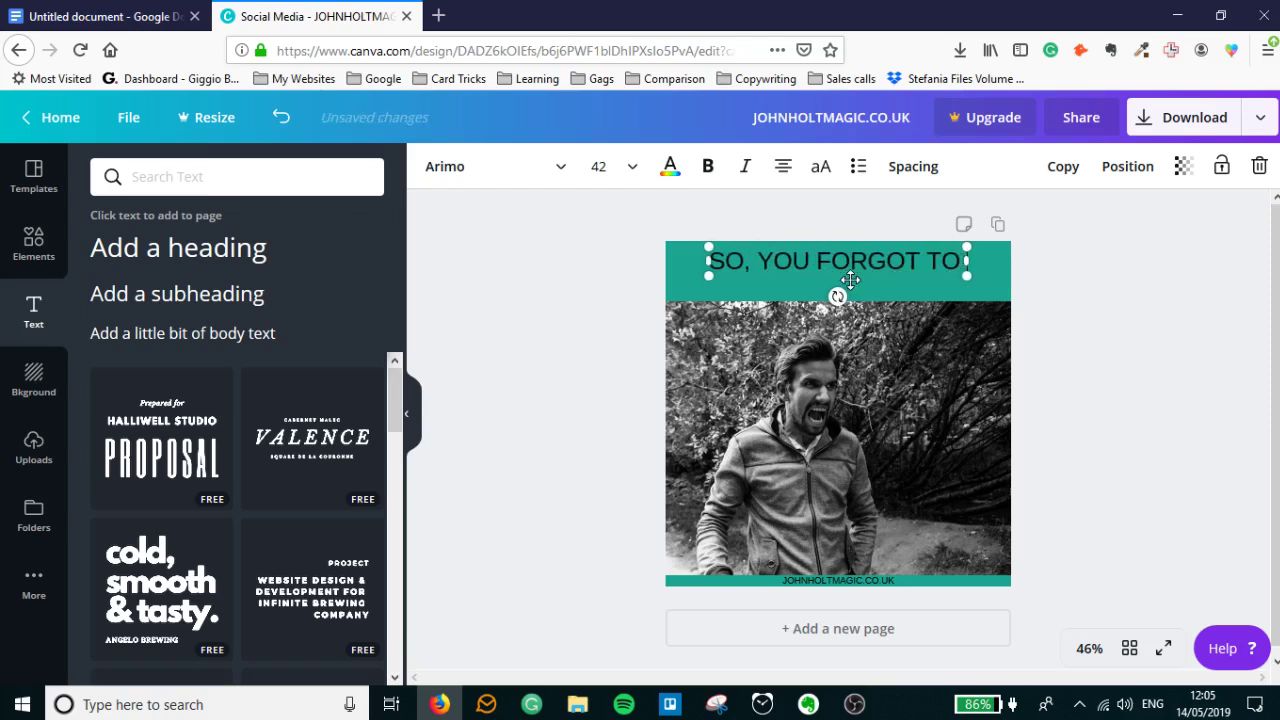
{"action": "type", "text": " BUY A WEDDING"}
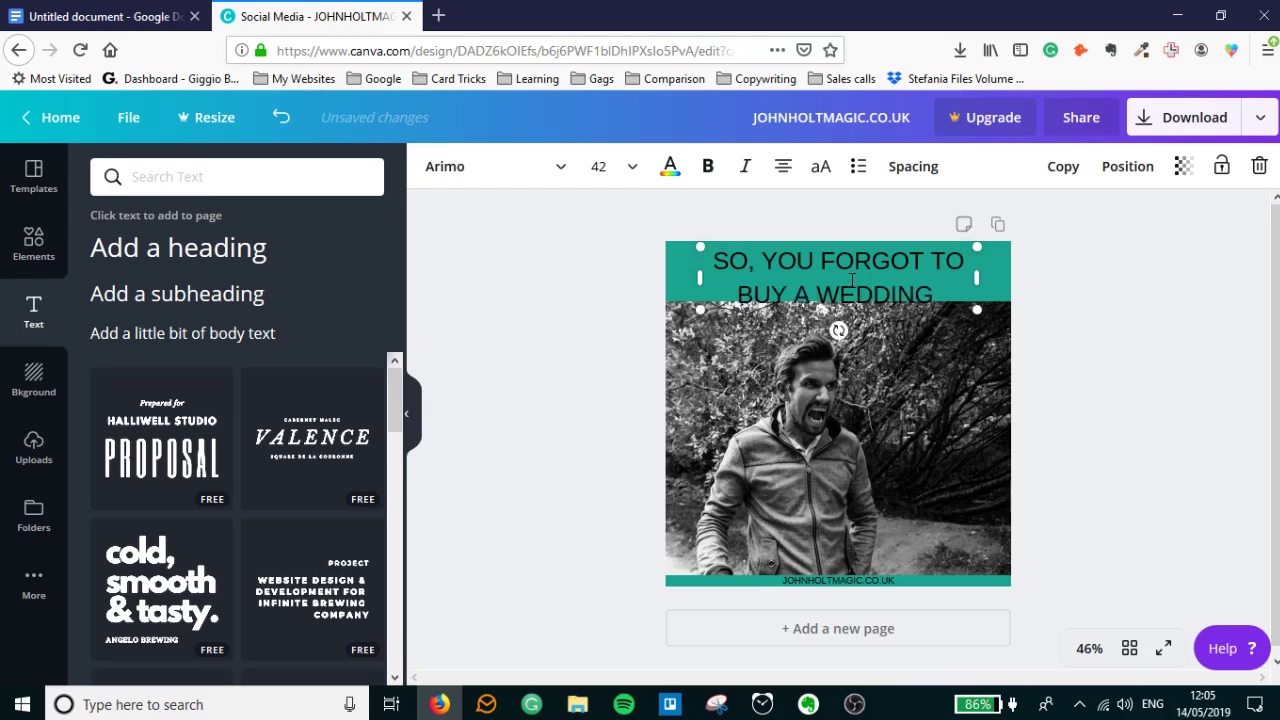
{"action": "type", "text": " PRESENT"}
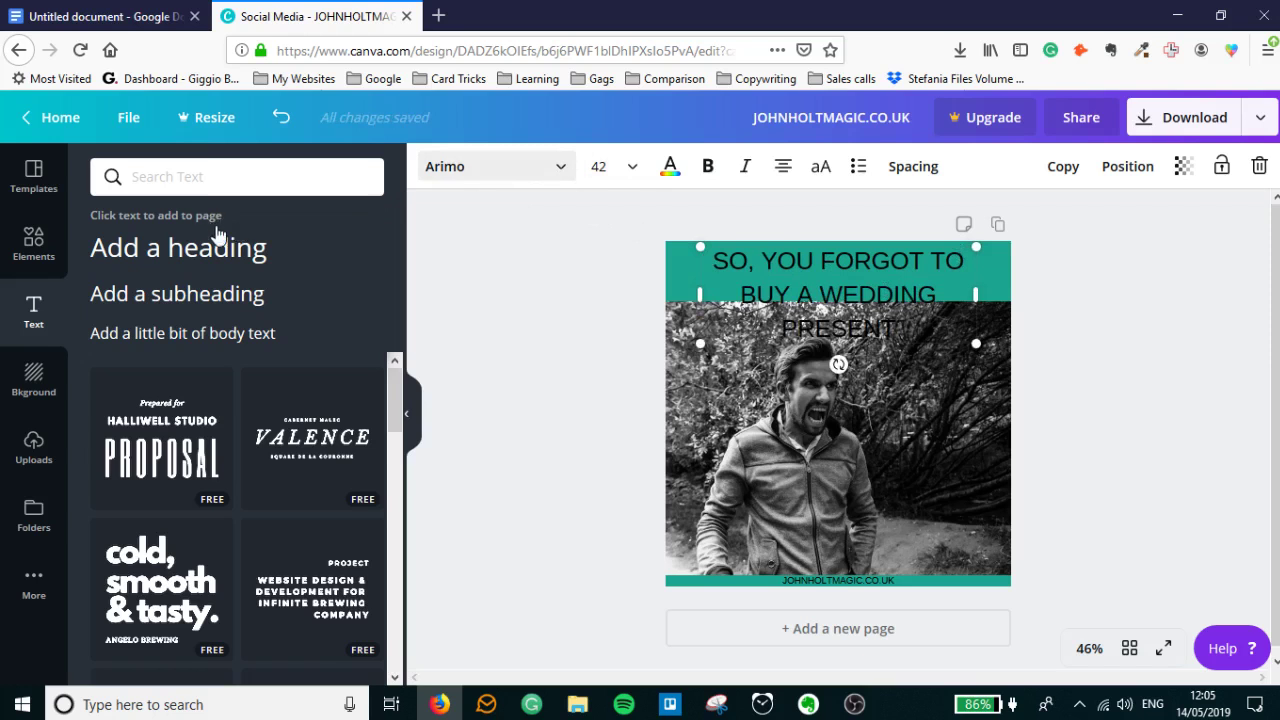
- Find the Montserrat font and apply its regular style to the heading
{"action": "left_click", "coordinate": [560, 166]}
{"action": "left_click", "coordinate": [560, 166]}
{"action": "left_click", "coordinate": [550, 175]}
{"action": "type", "text": "MONTS"}
{"action": "left_click", "coordinate": [123, 213]}
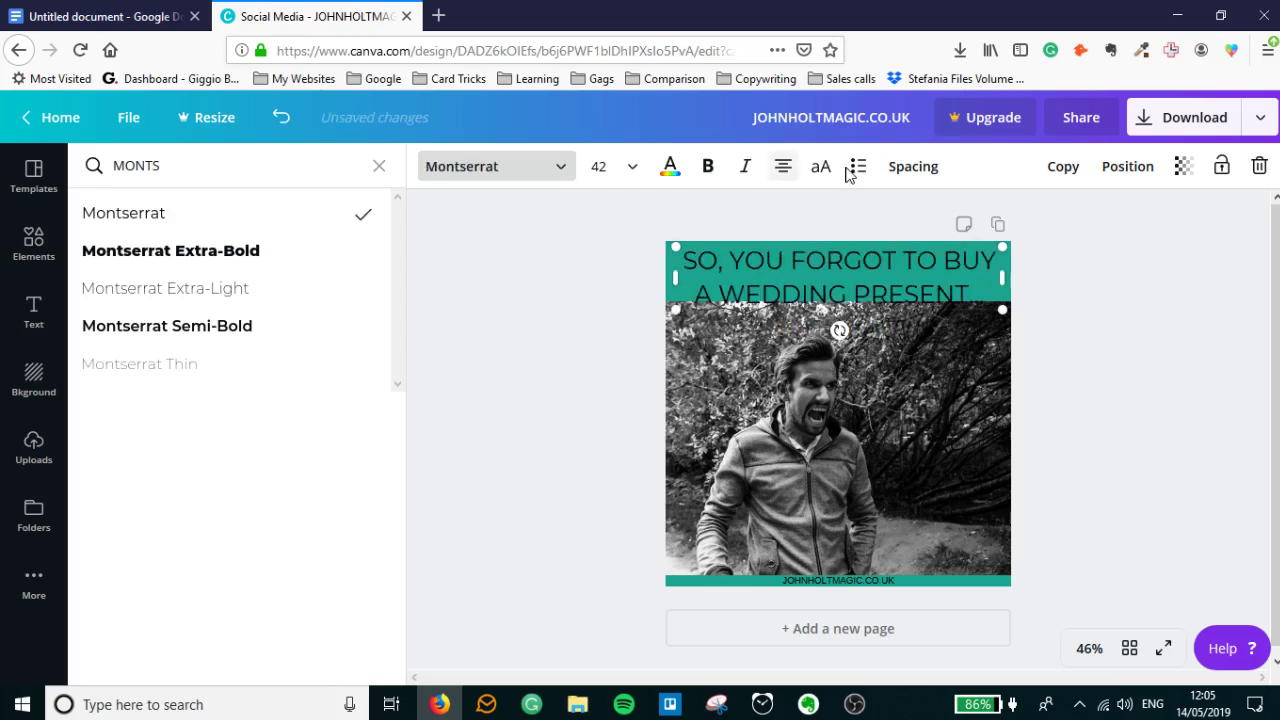
- Reduce the heading's line height so both lines fit inside the teal band above the photo
{"action": "left_click", "coordinate": [913, 166]}
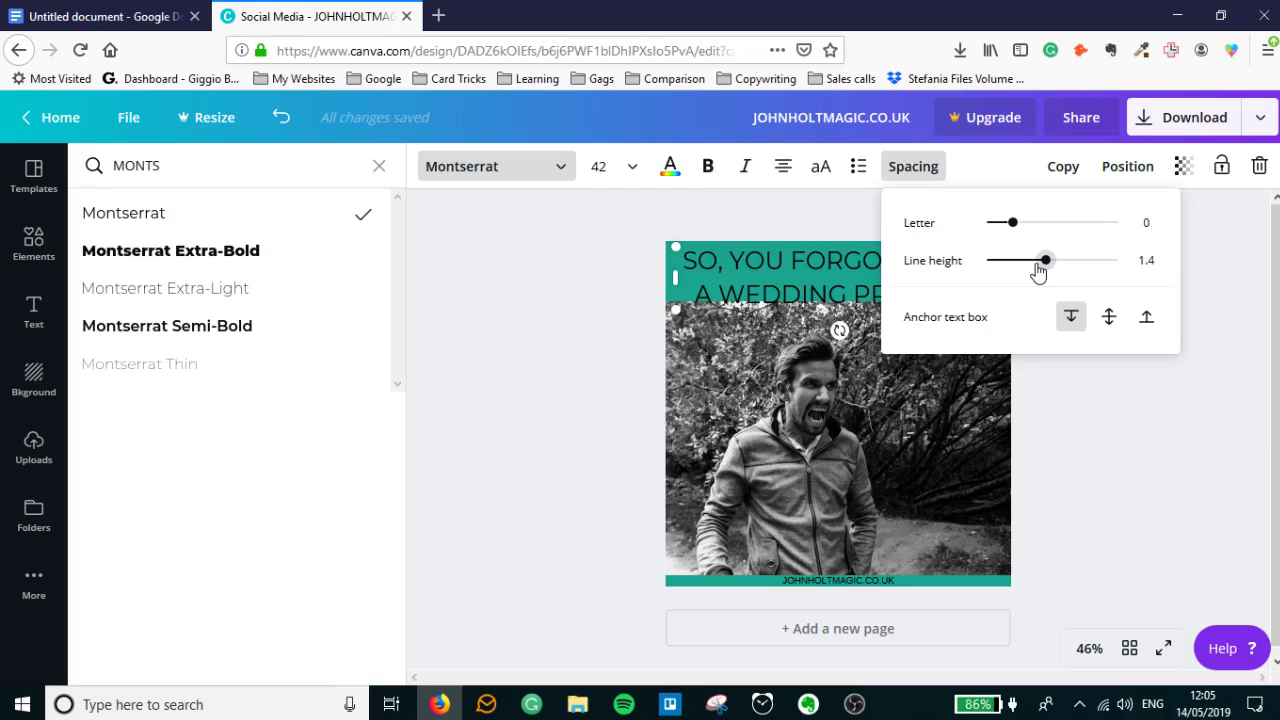
{"action": "left_click", "coordinate": [927, 172]}
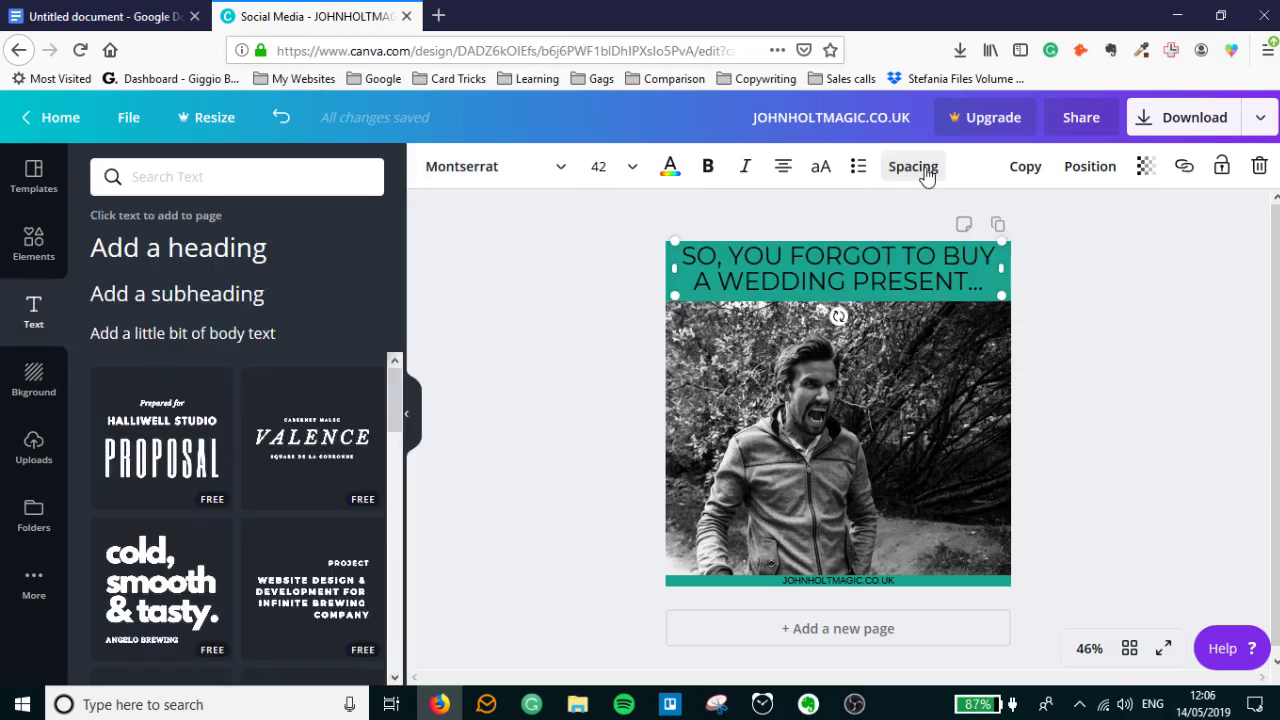
{"action": "left_click", "coordinate": [927, 168]}
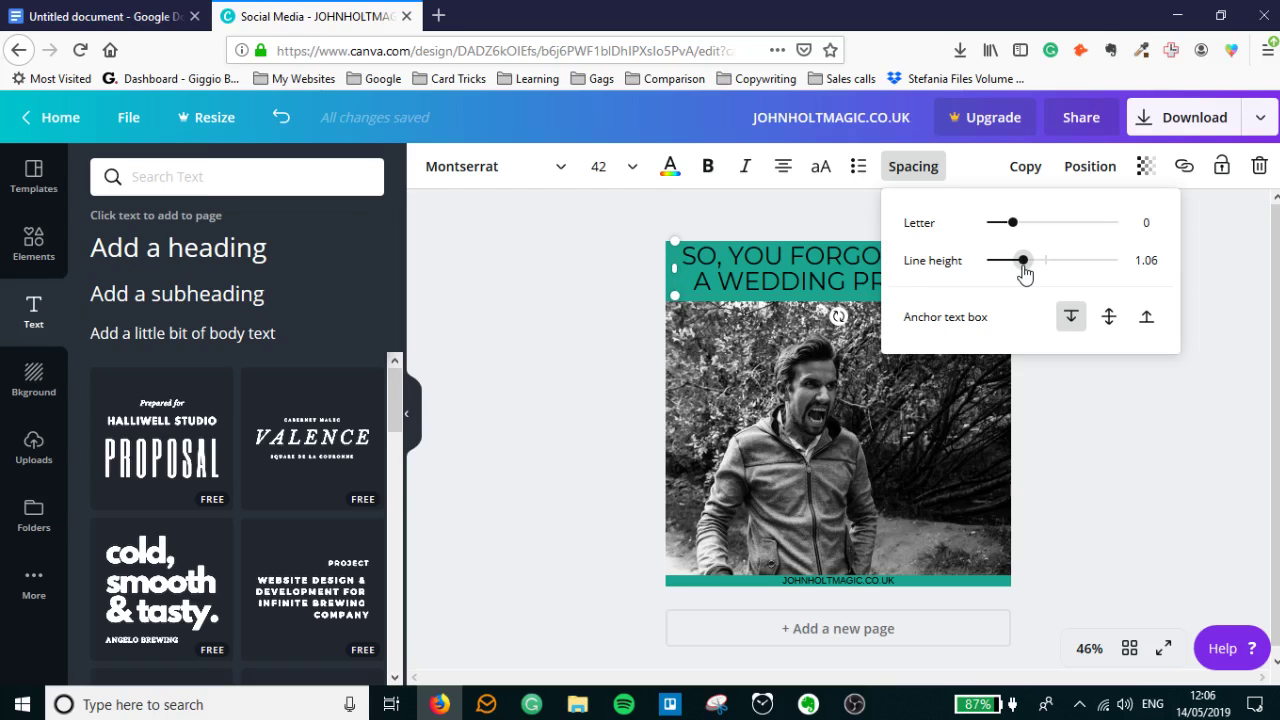
{"action": "left_click", "coordinate": [1051, 380]}
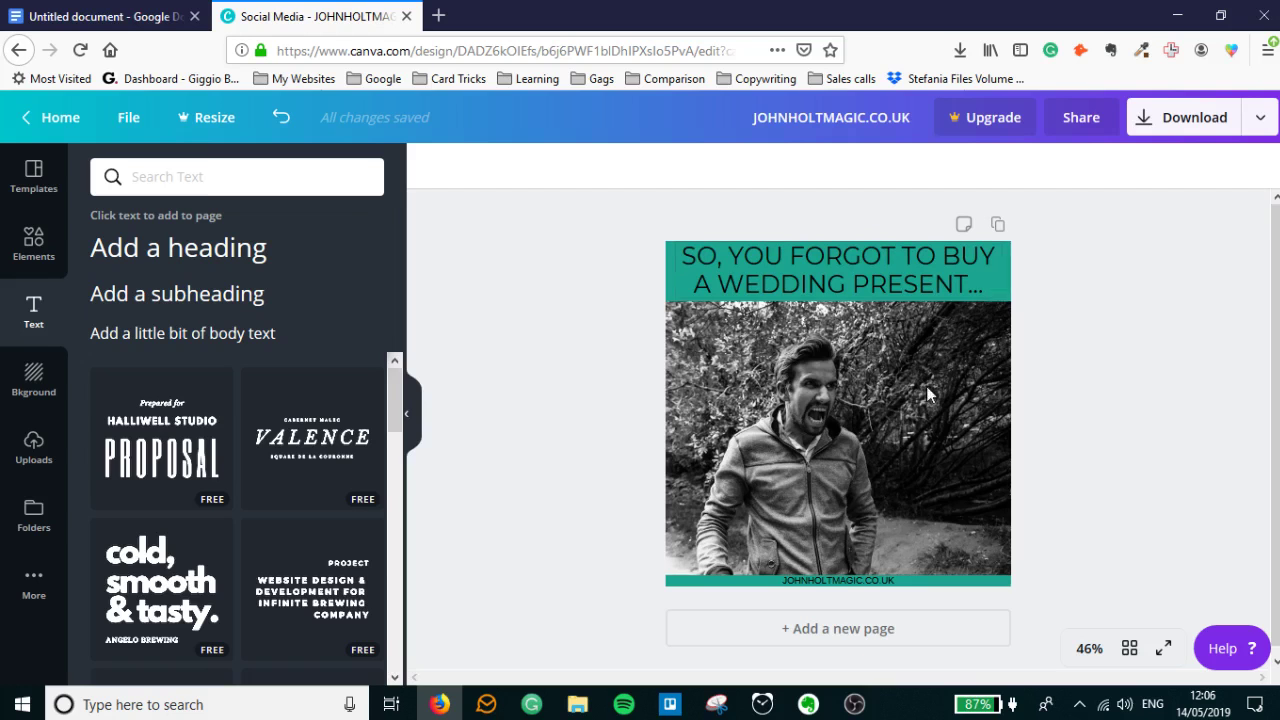
{"action": "left_click", "coordinate": [947, 291]}
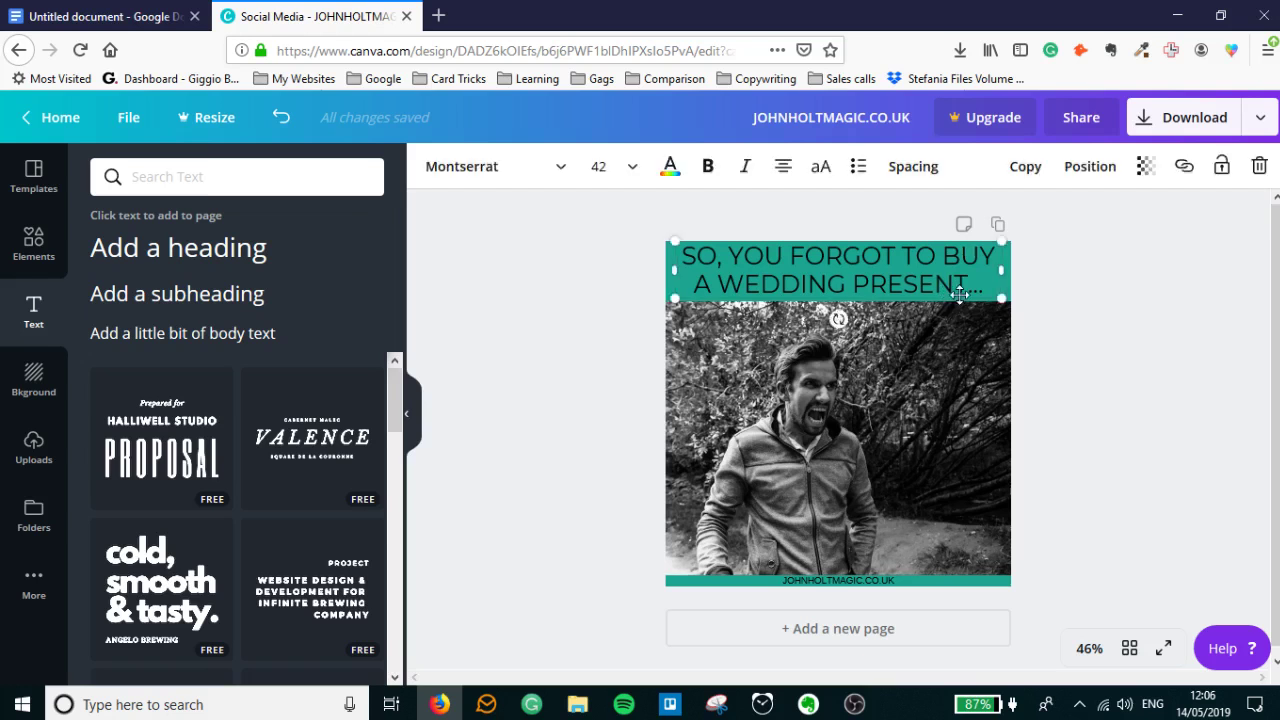
{"action": "left_click", "coordinate": [906, 472]}
{"action": "left_click", "coordinate": [1120, 437]}
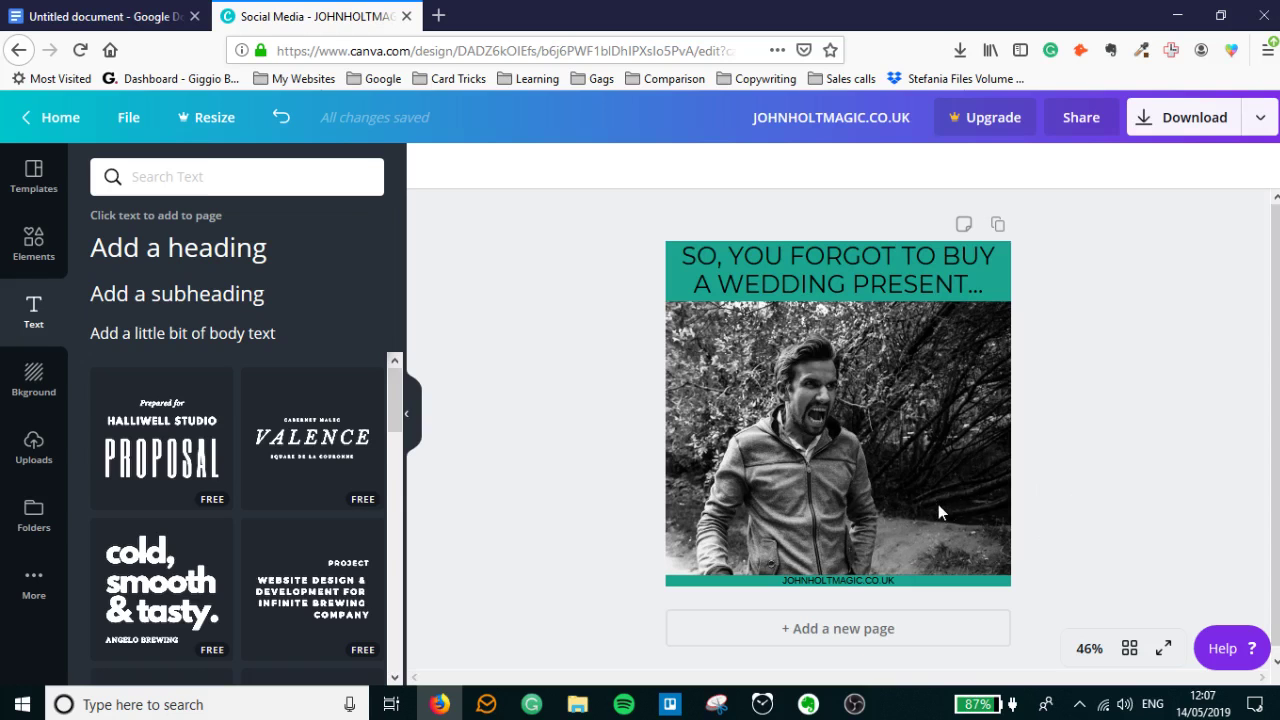
{"action": "left_click", "coordinate": [34, 245]}
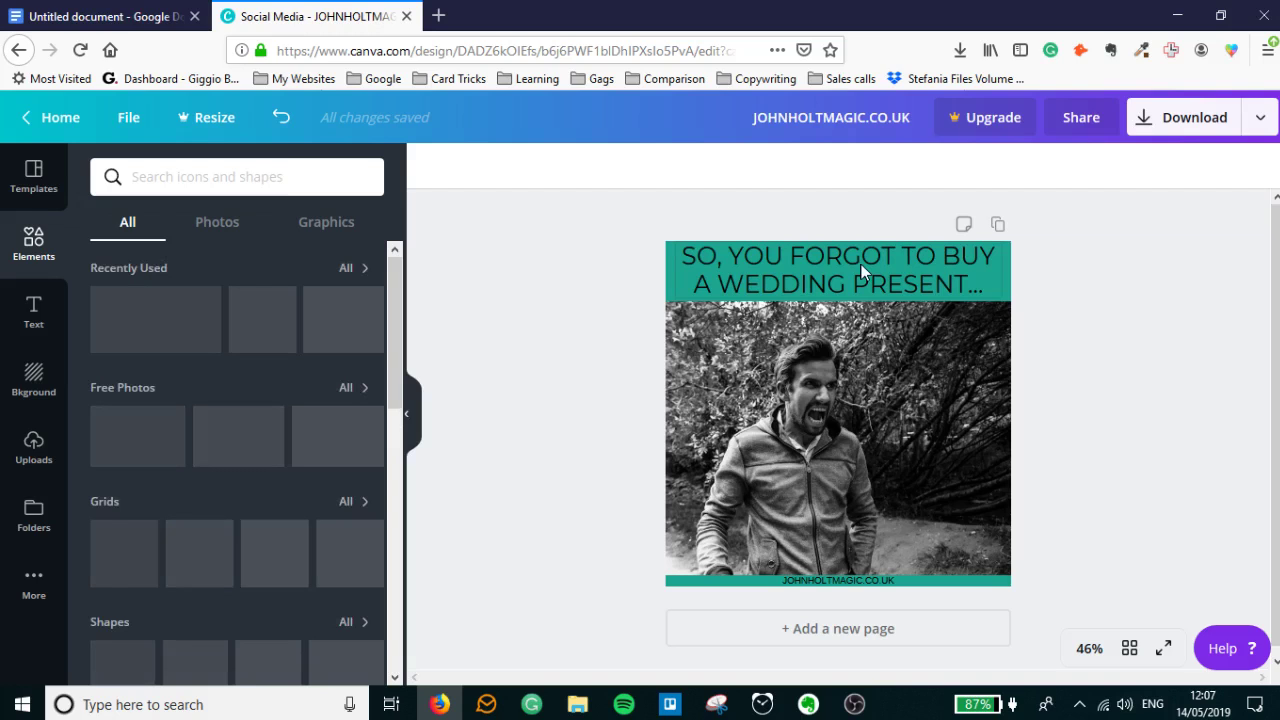
- Switch to the wedding present article in Google Docs and review its title, quote and body text through to the end
{"action": "key", "text": "ctrl+Tab"}
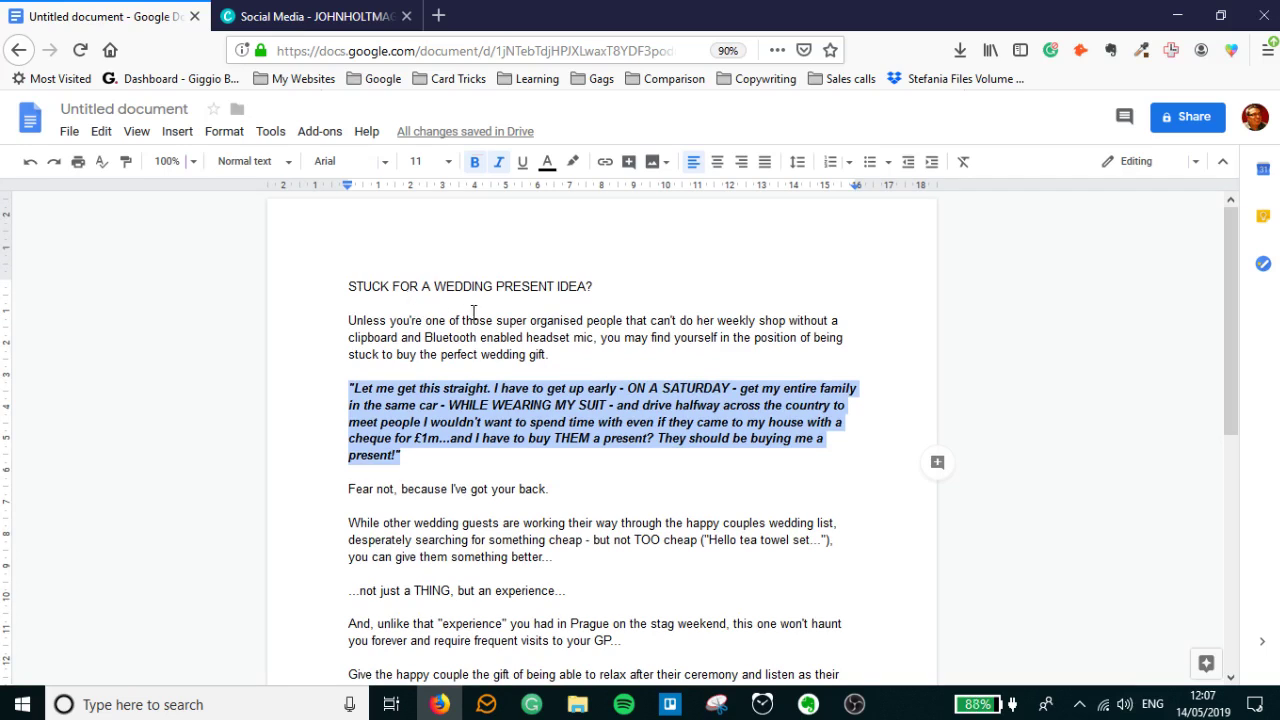
{"action": "scroll", "coordinate": [470, 310], "scroll_direction": "down", "scroll_amount": 4}
{"action": "scroll", "coordinate": [474, 310], "scroll_direction": "up", "scroll_amount": 4}
{"action": "left_click", "coordinate": [601, 290]}
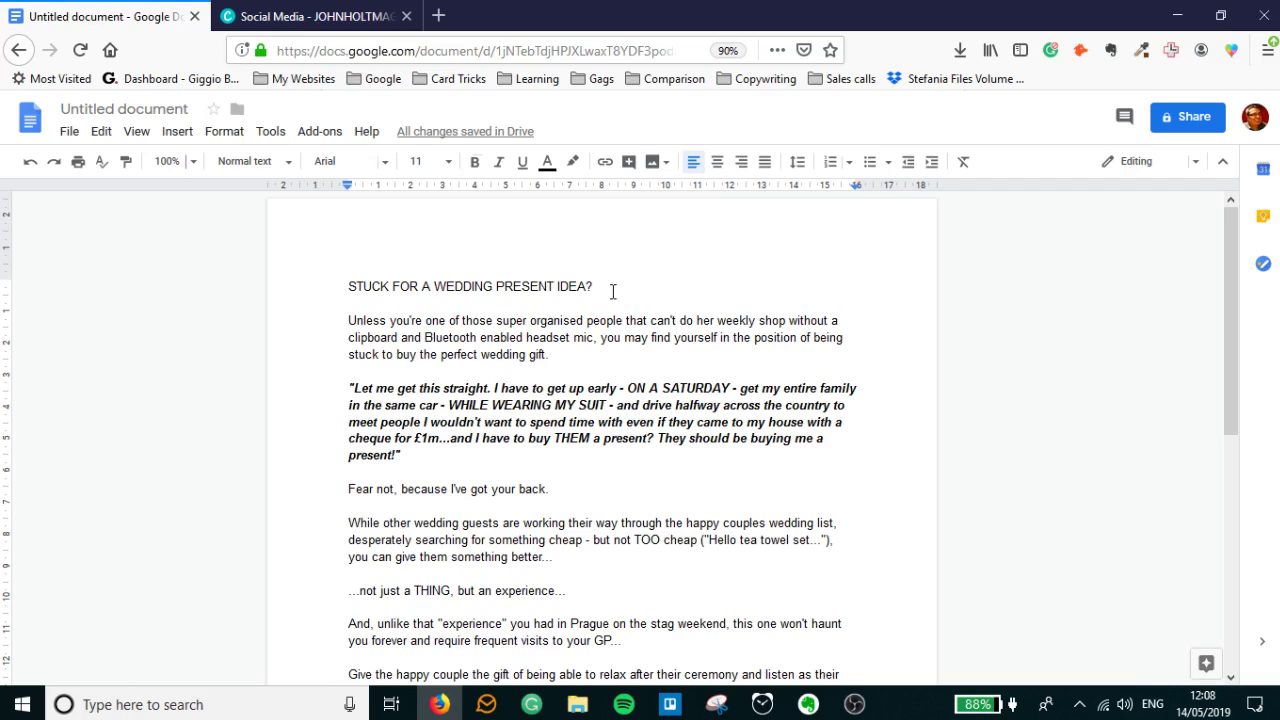
{"action": "scroll", "coordinate": [575, 345], "scroll_direction": "down", "scroll_amount": 2}
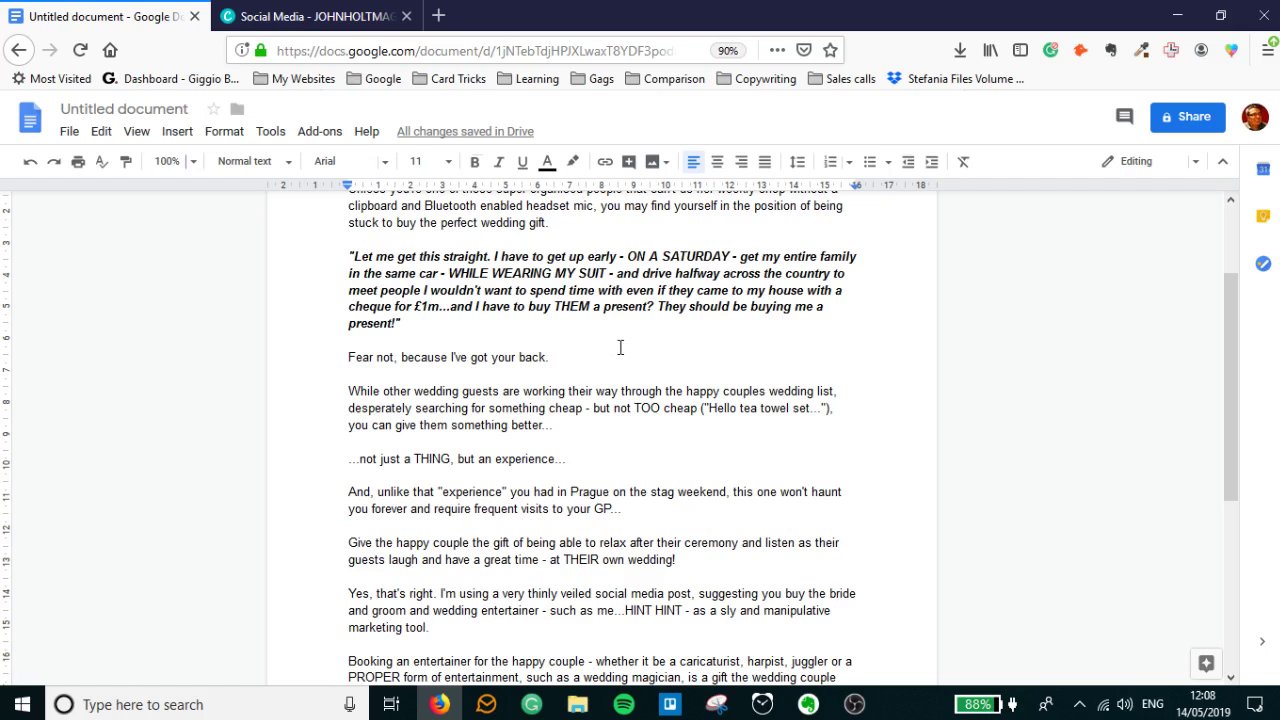
{"action": "scroll", "coordinate": [621, 345], "scroll_direction": "down", "scroll_amount": 3}
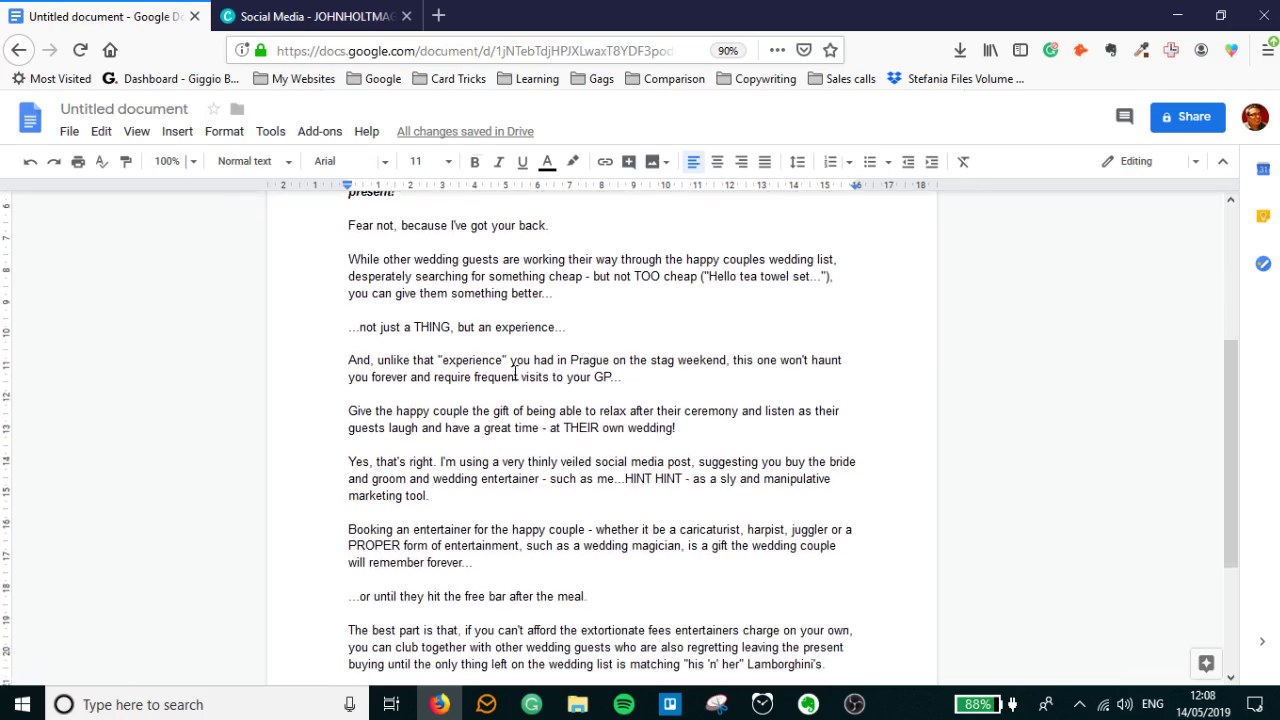
{"action": "scroll", "coordinate": [526, 360], "scroll_direction": "down", "scroll_amount": 3}
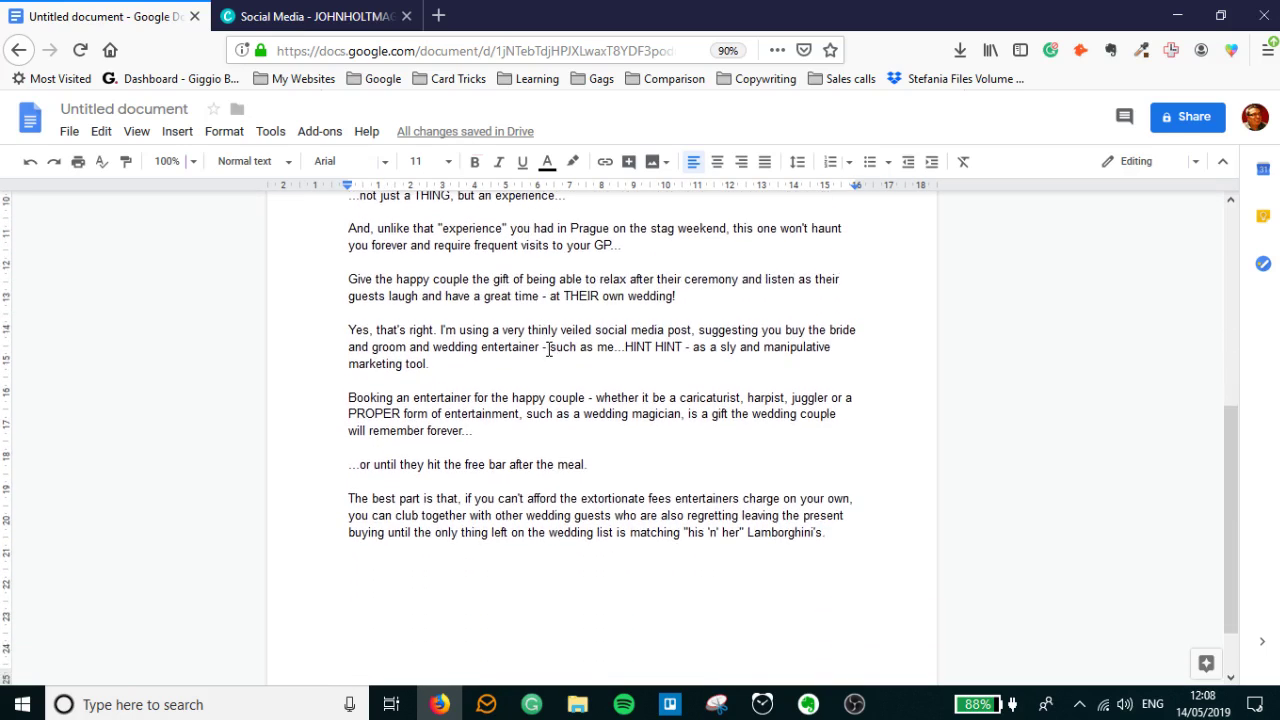
{"action": "scroll", "coordinate": [546, 290], "scroll_direction": "up", "scroll_amount": 9}
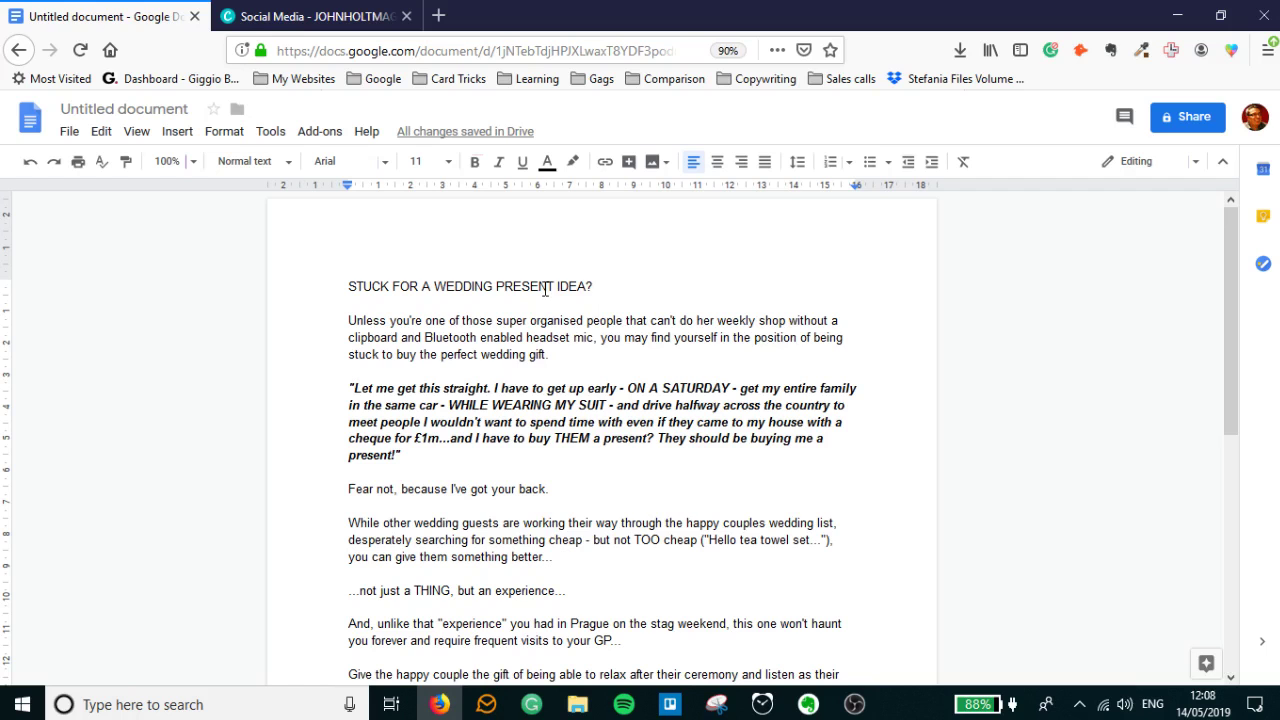
- Switch to the Canva design, shrink the angry man photo slightly and reposition it so the teal band above it is taller
{"action": "left_click", "coordinate": [366, 16]}
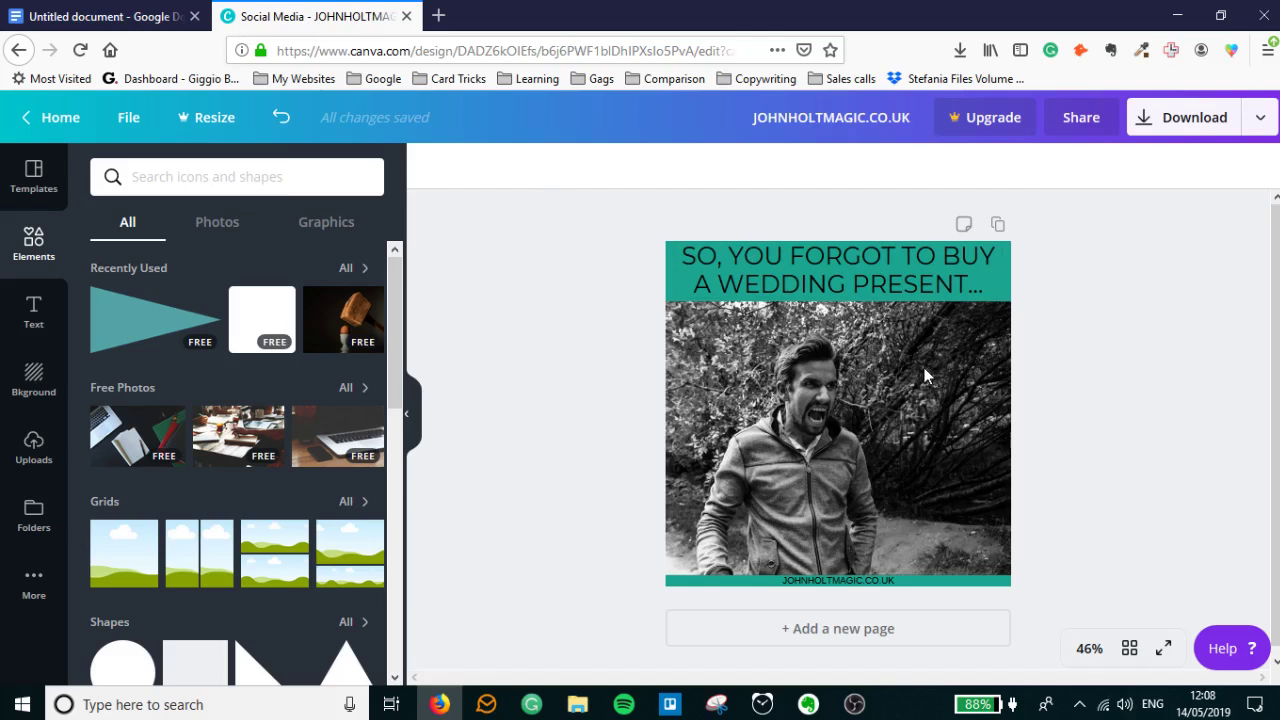
{"action": "left_click", "coordinate": [1008, 338]}
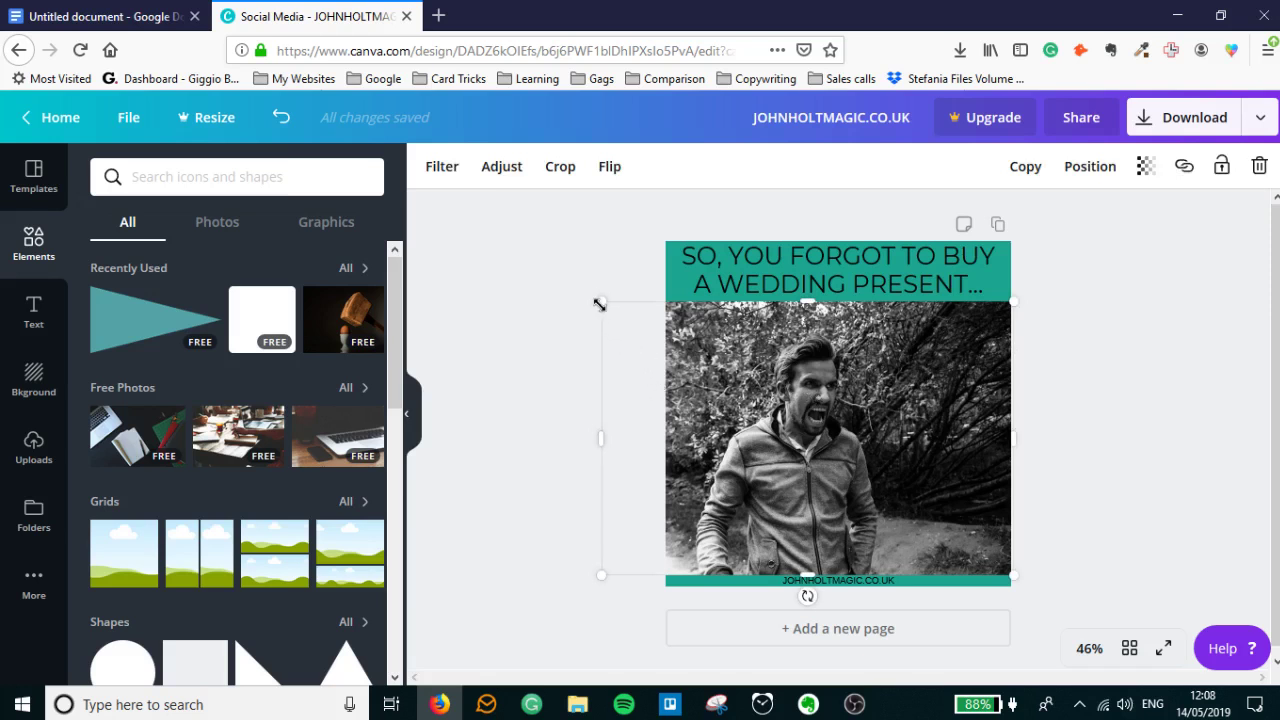
{"action": "left_click_drag", "start_coordinate": [600, 301], "coordinate": [615, 317]}
{"action": "left_click_drag", "start_coordinate": [904, 372], "coordinate": [894, 366]}
- Try the heading at font sizes 48 and 44
{"action": "left_click", "coordinate": [876, 270]}
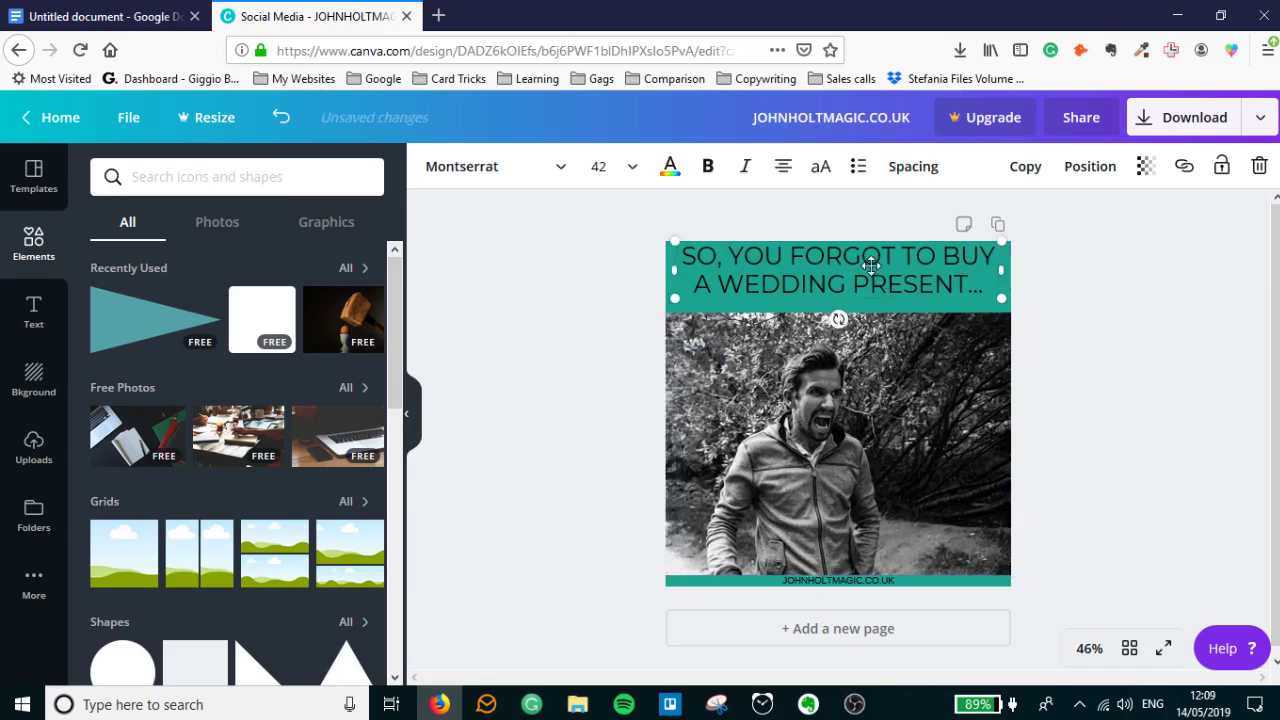
{"action": "left_click", "coordinate": [631, 170]}
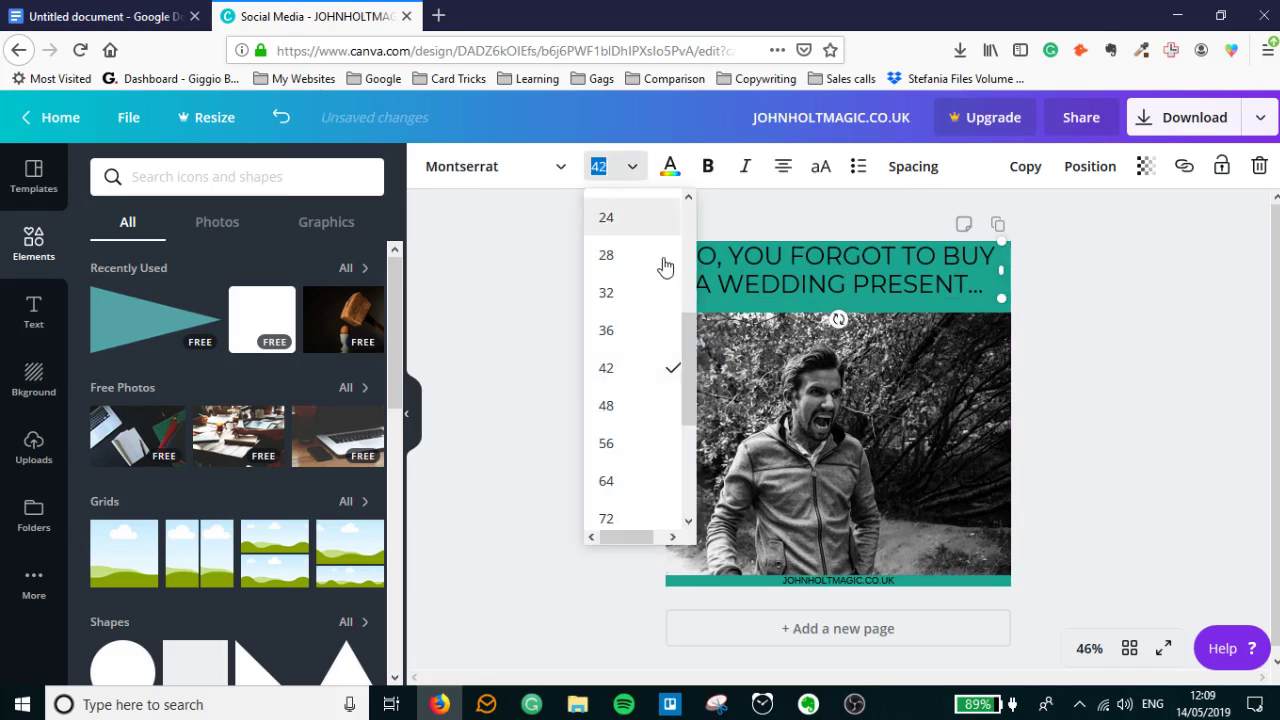
{"action": "left_click", "coordinate": [617, 408]}
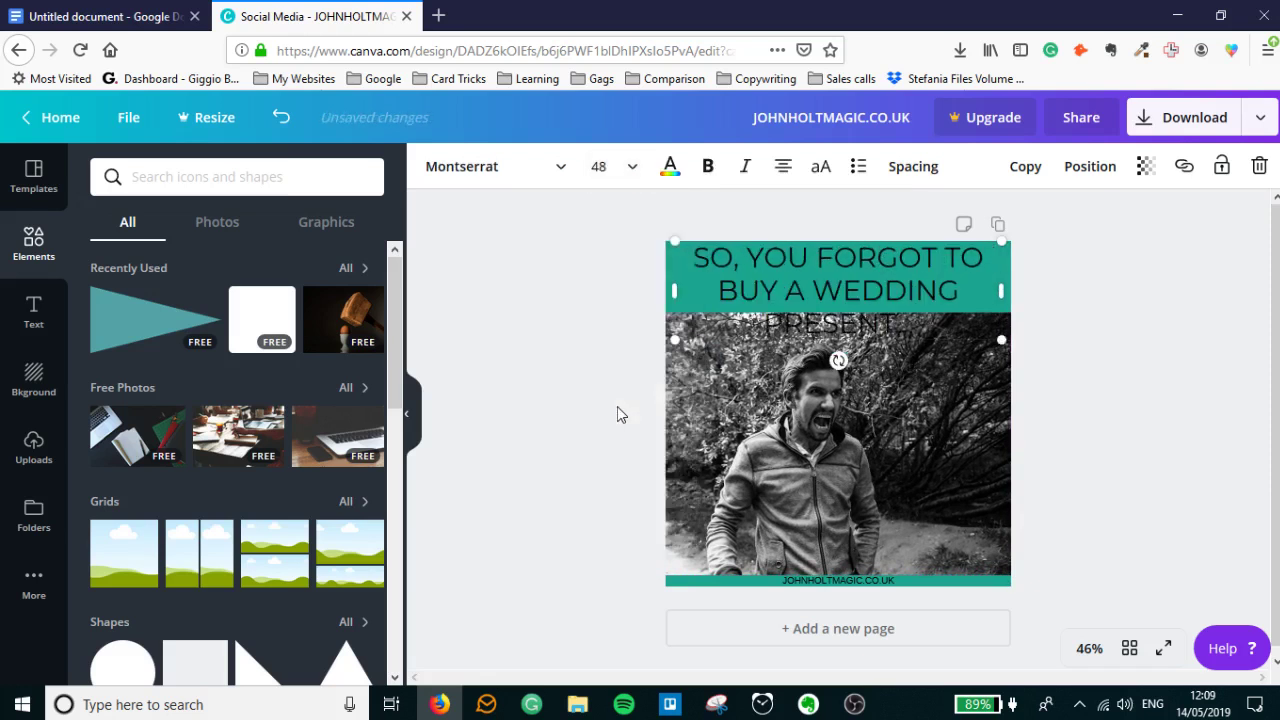
{"action": "left_click", "coordinate": [602, 166]}
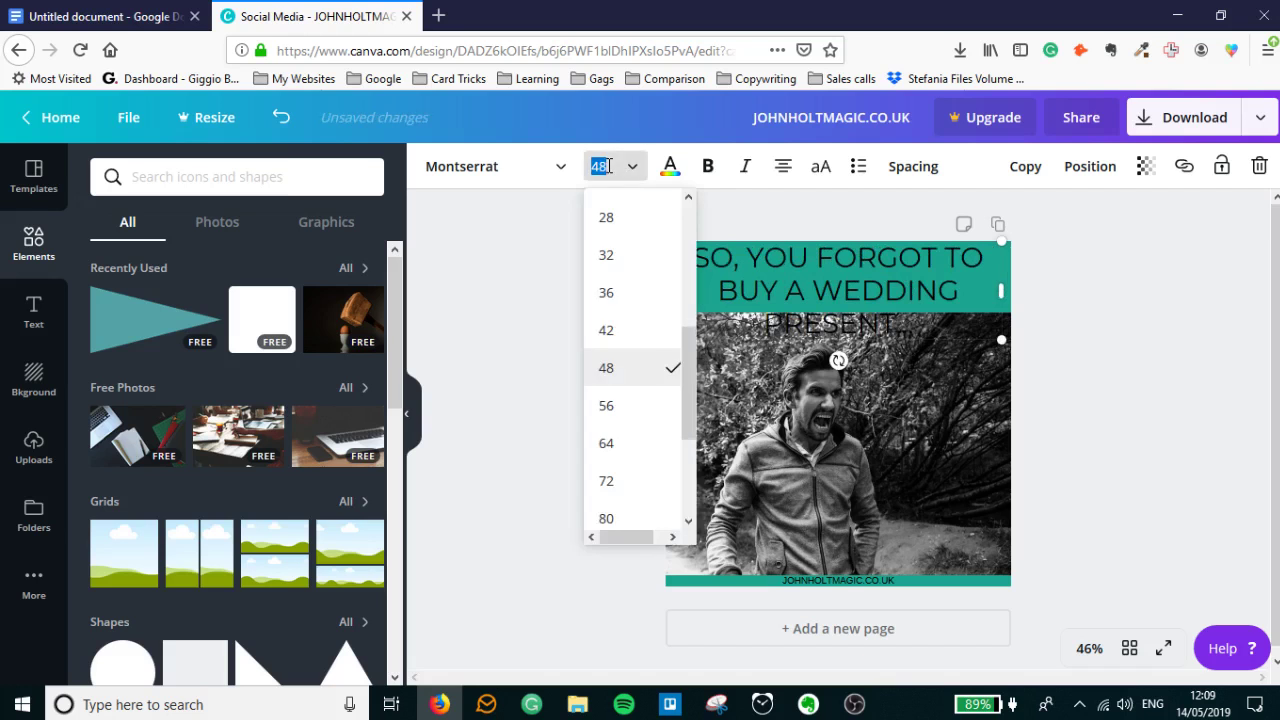
{"action": "type", "text": "44"}
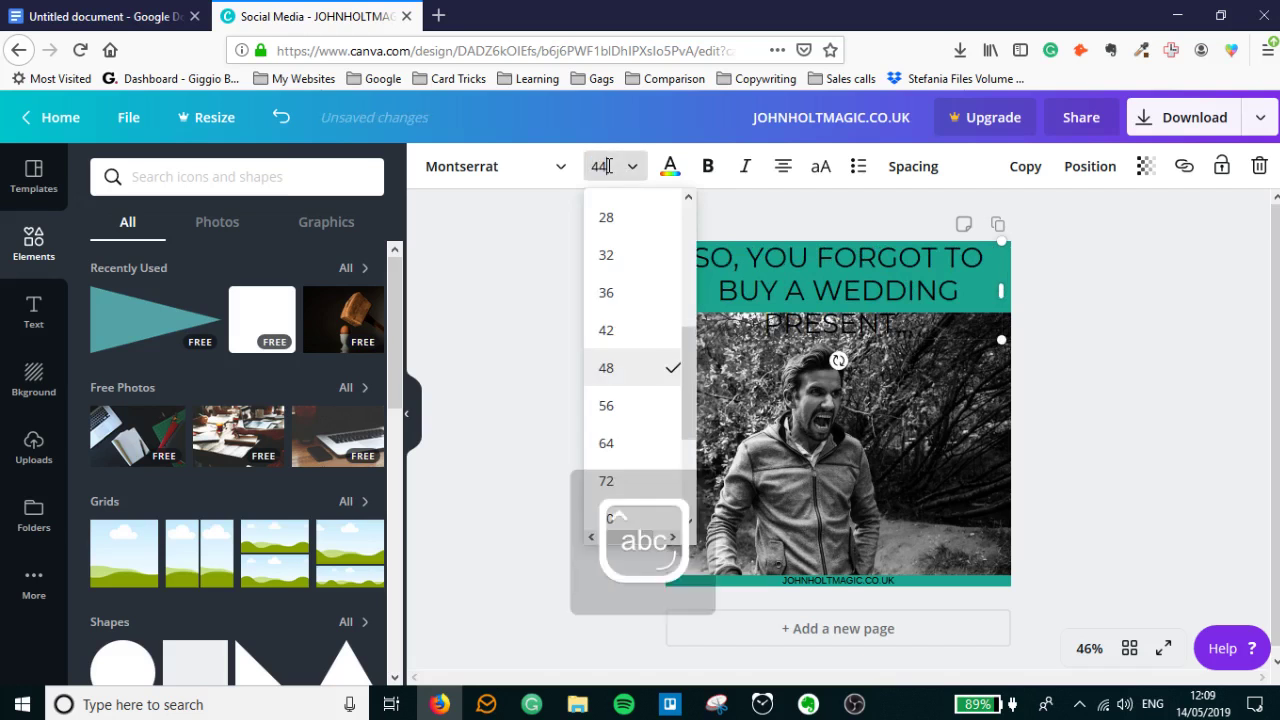
{"action": "key", "text": "Return"}
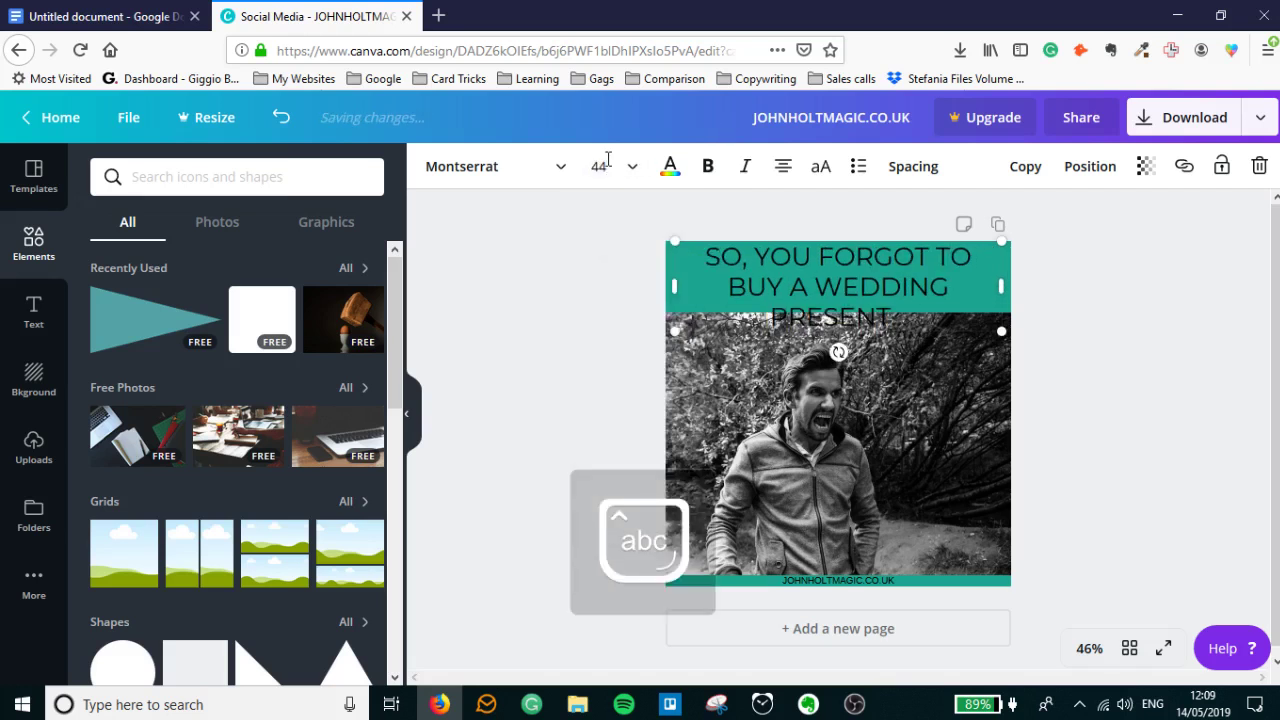
- Set the heading's font size to 43 and move it down slightly within the teal band
{"action": "left_click", "coordinate": [614, 159]}
{"action": "type", "text": "43"}
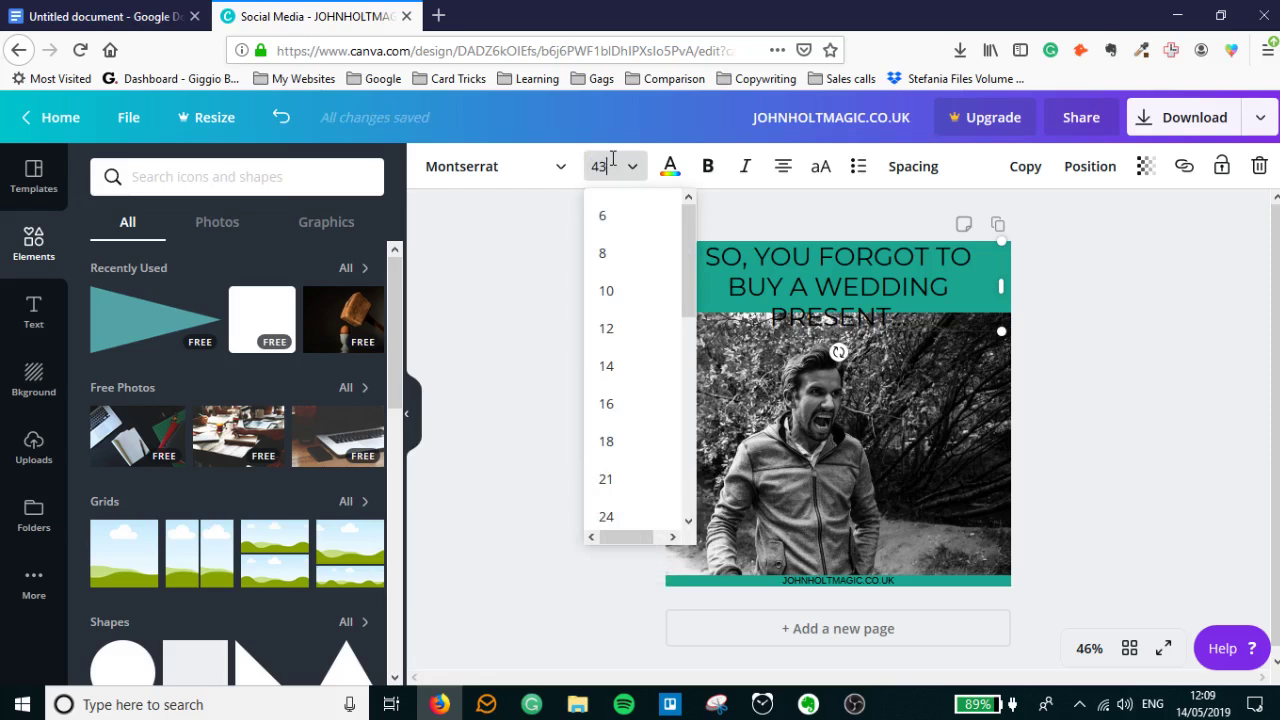
{"action": "key", "text": "Return"}
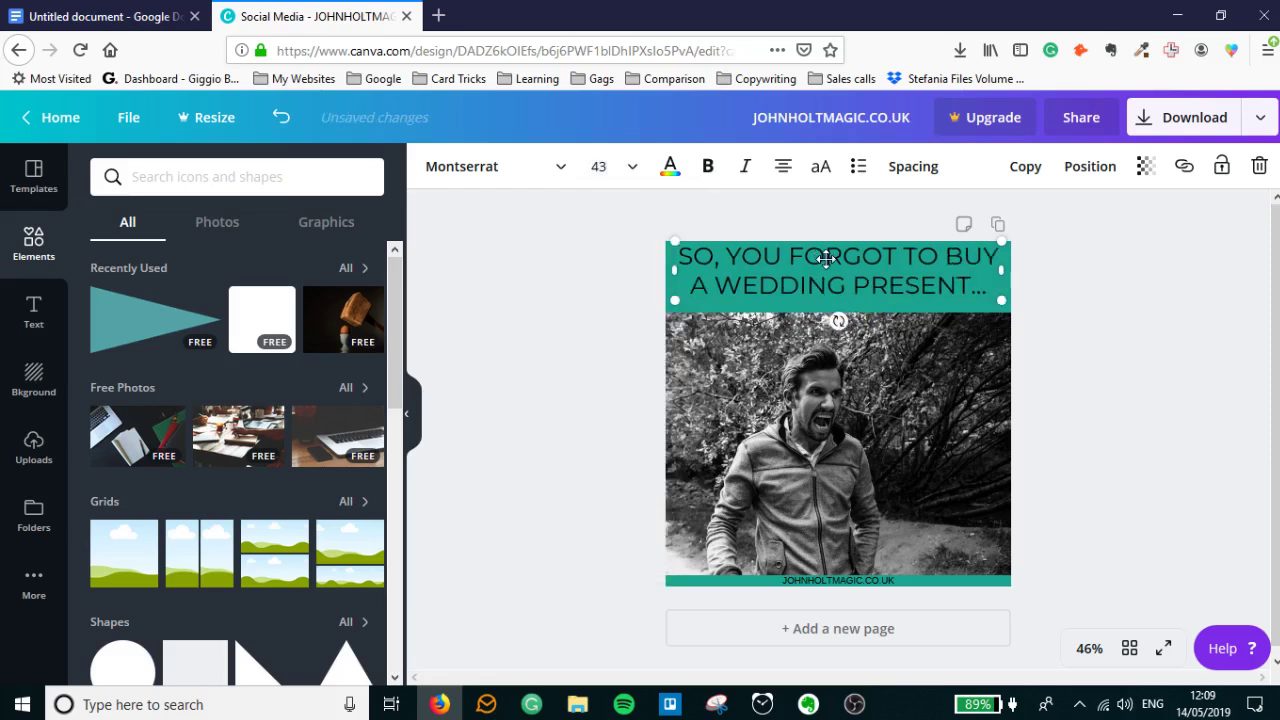
{"action": "left_click_drag", "start_coordinate": [826, 258], "coordinate": [830, 262]}
{"action": "left_click", "coordinate": [1084, 296]}
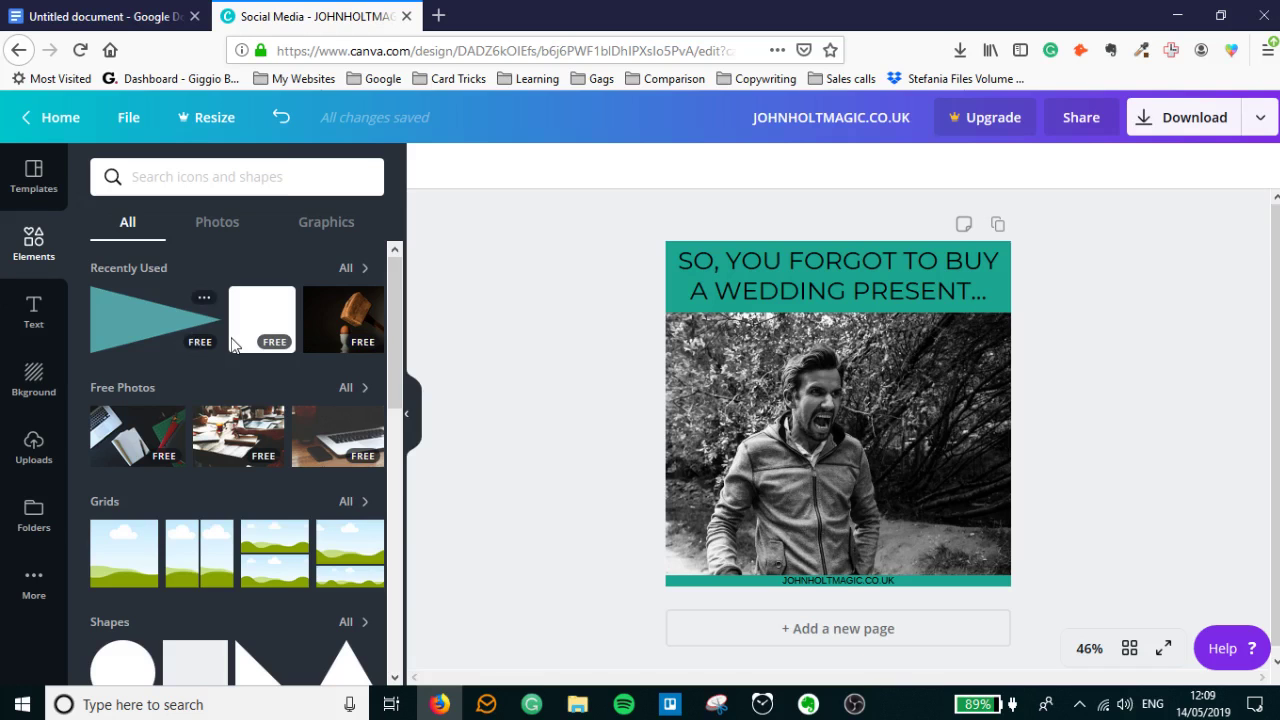
- Add the recently used triangle to the design, shrink it to about half size and color it white
{"action": "left_click", "coordinate": [153, 334]}
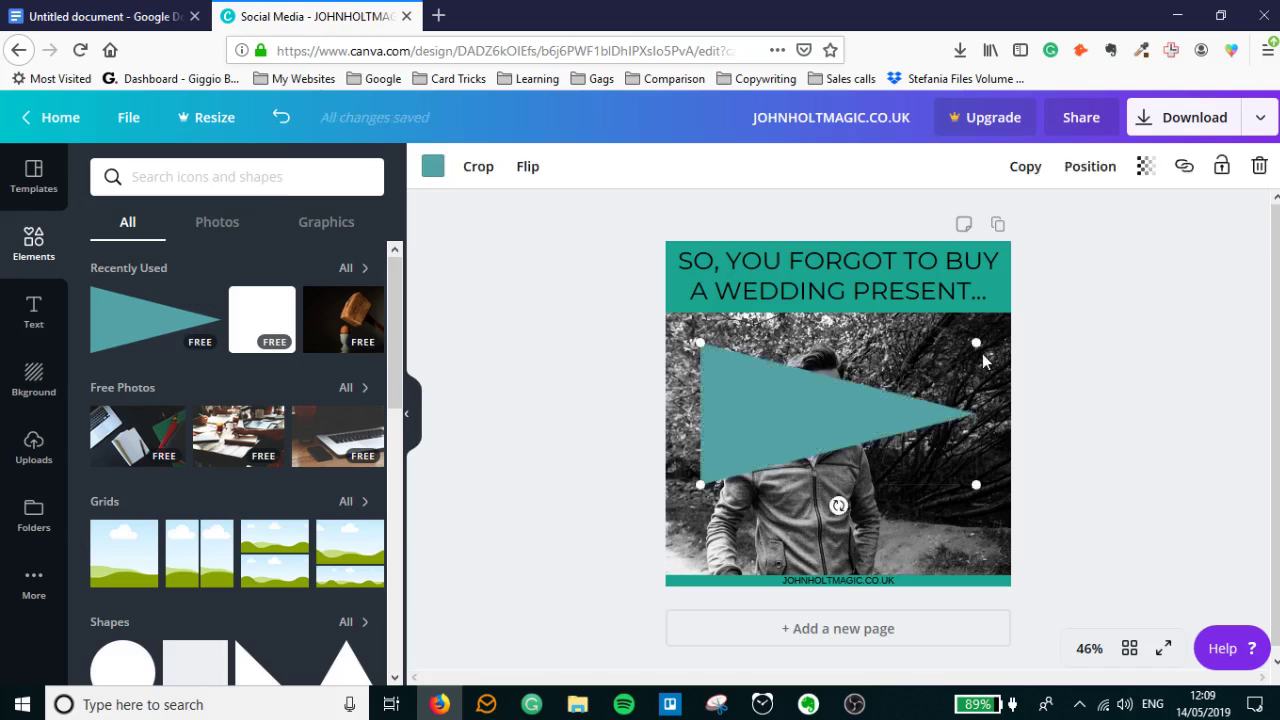
{"action": "left_click_drag", "start_coordinate": [970, 340], "coordinate": [827, 418]}
{"action": "left_click", "coordinate": [432, 167]}
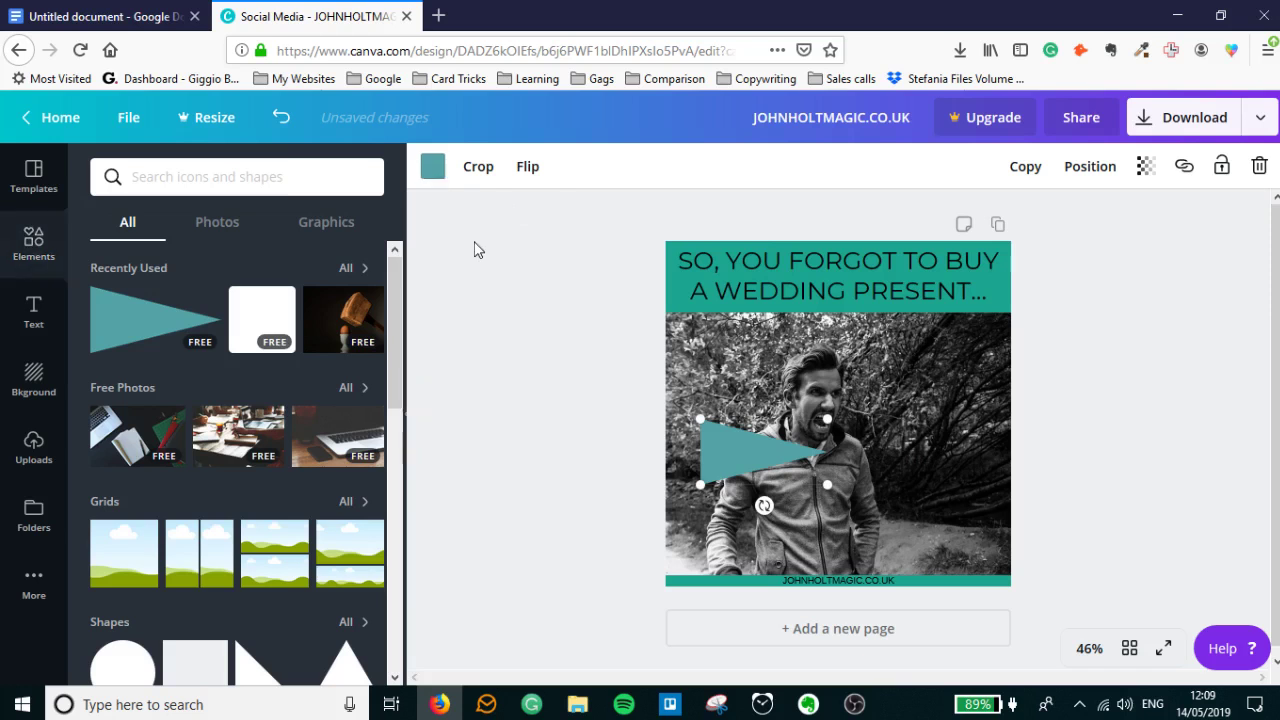
{"action": "left_click", "coordinate": [358, 340]}
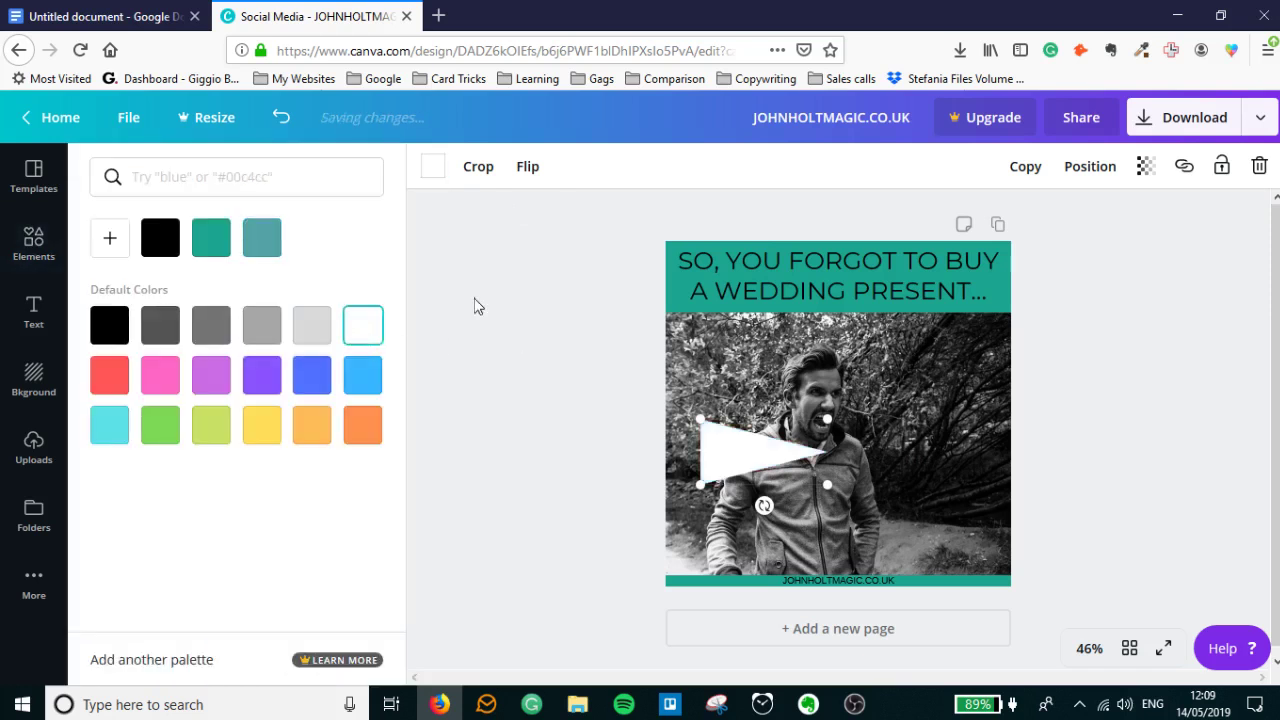
- Add the recently used white rounded square, shrink it to about half size and place it beside the man's head, under the heading
{"action": "left_click", "coordinate": [31, 266]}
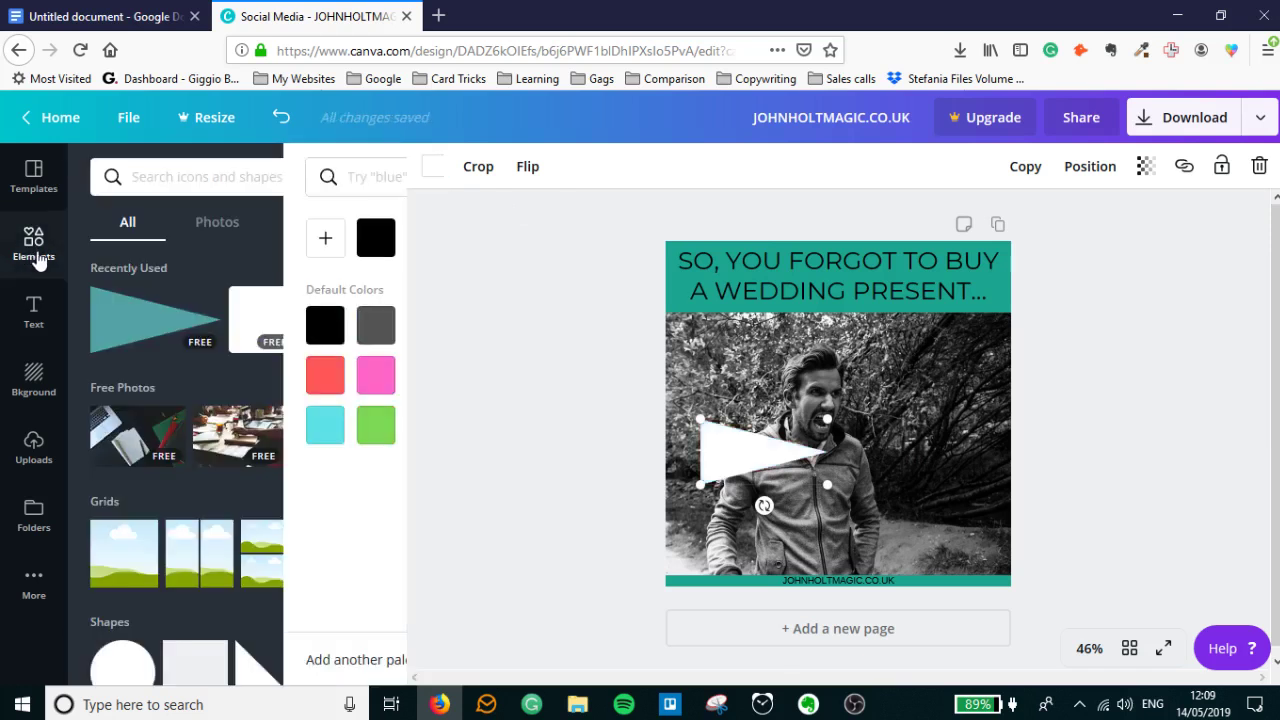
{"action": "left_click", "coordinate": [260, 316]}
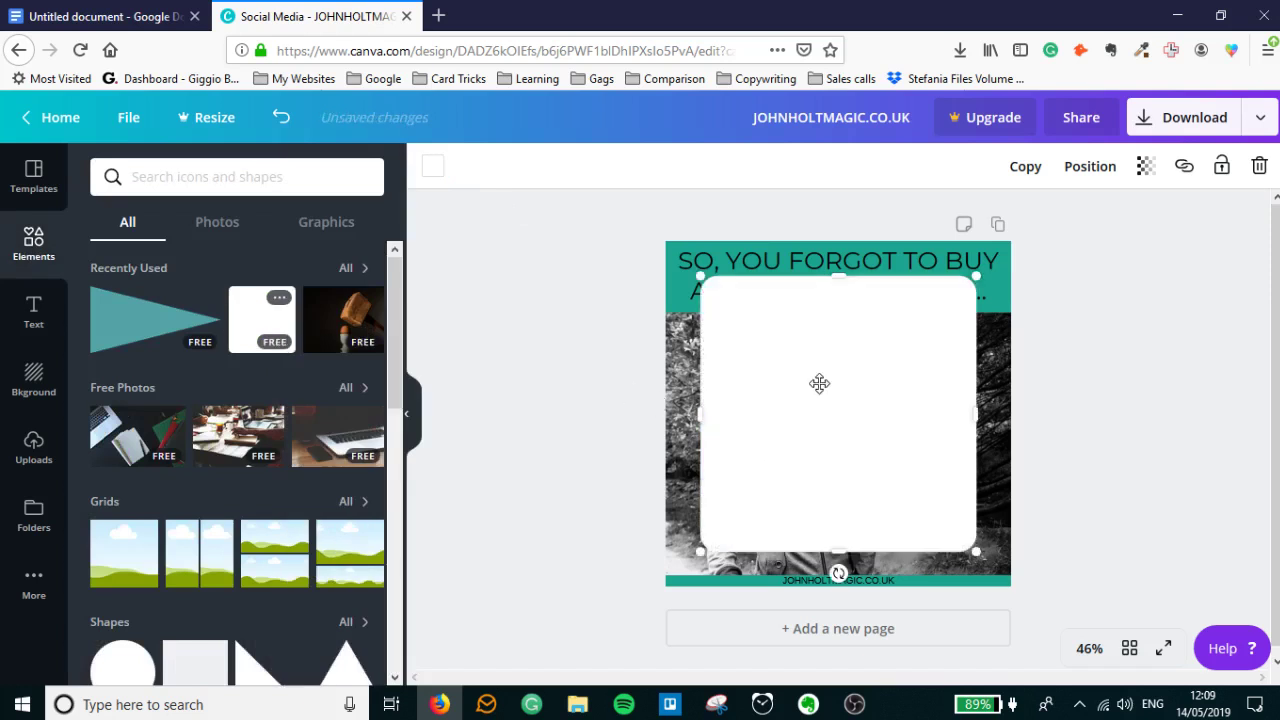
{"action": "left_click_drag", "start_coordinate": [970, 272], "coordinate": [834, 420]}
{"action": "left_click_drag", "start_coordinate": [757, 472], "coordinate": [920, 357]}
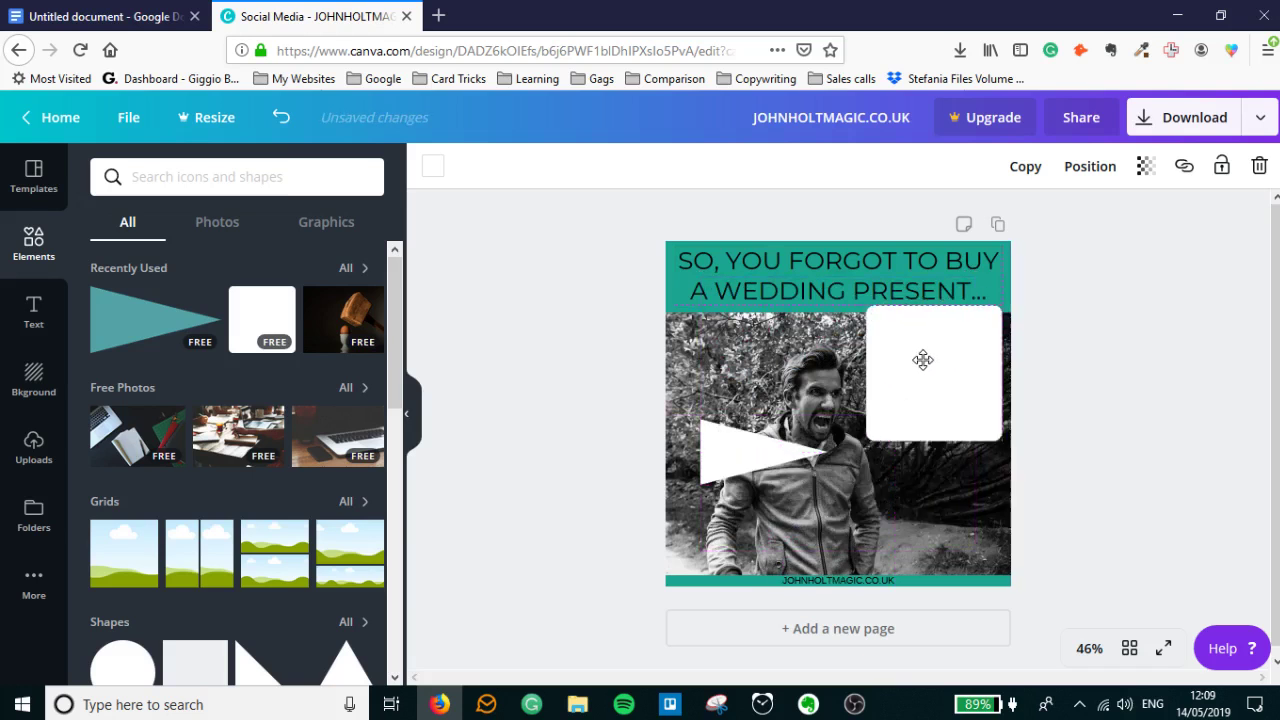
- Rotate the white triangle and adjust both shapes to form a speech bubble whose tail points at the man's mouth
{"action": "left_click", "coordinate": [766, 460]}
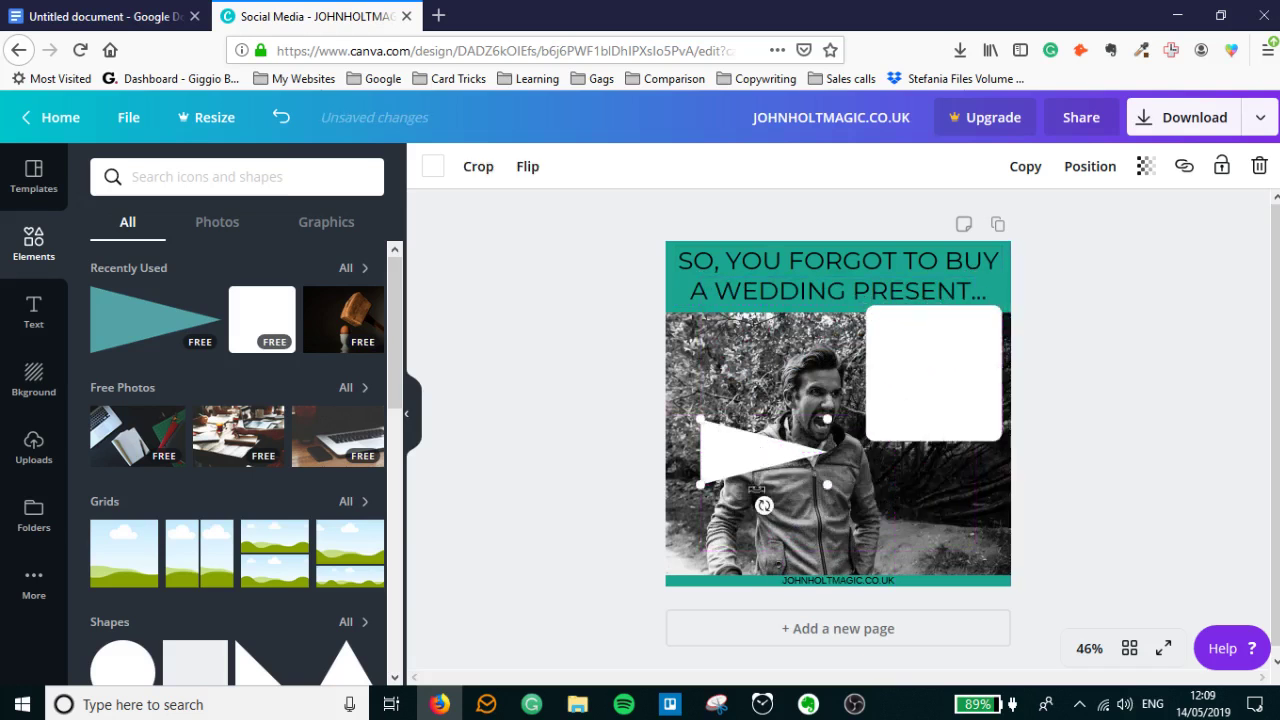
{"action": "left_click_drag", "start_coordinate": [764, 505], "coordinate": [909, 389]}
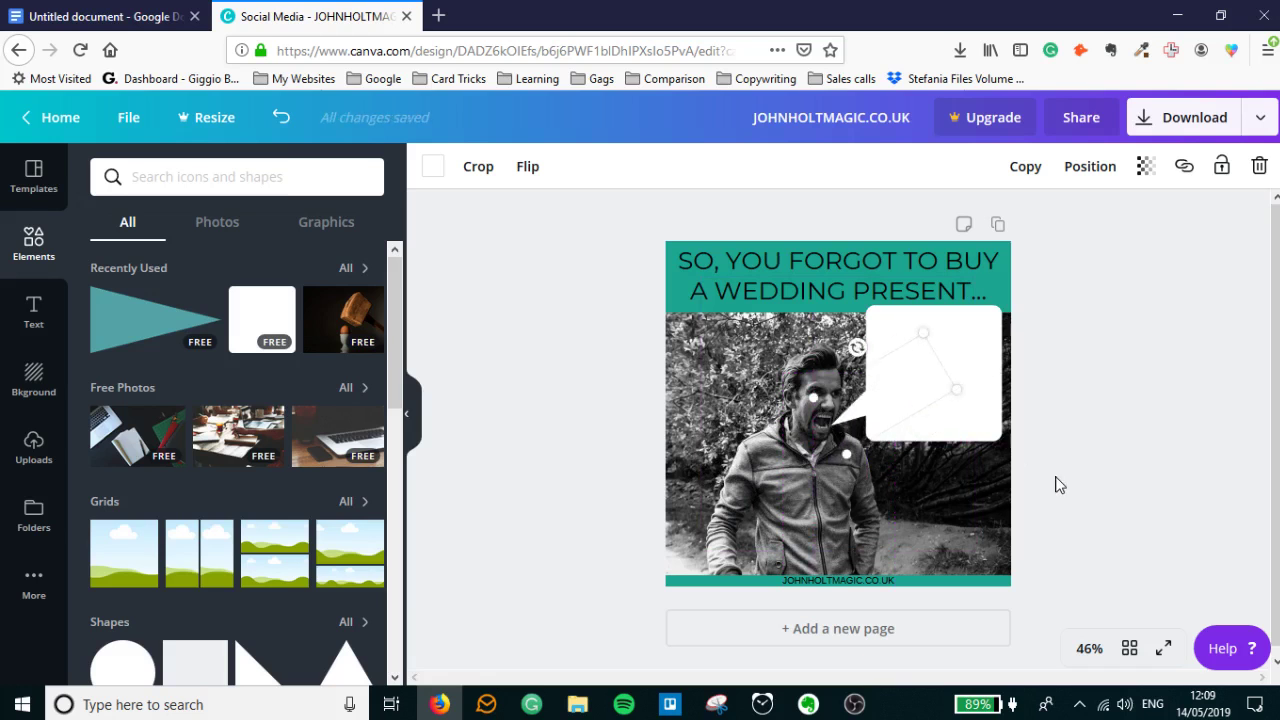
{"action": "left_click", "coordinate": [878, 396]}
{"action": "left_click_drag", "start_coordinate": [878, 396], "coordinate": [879, 400]}
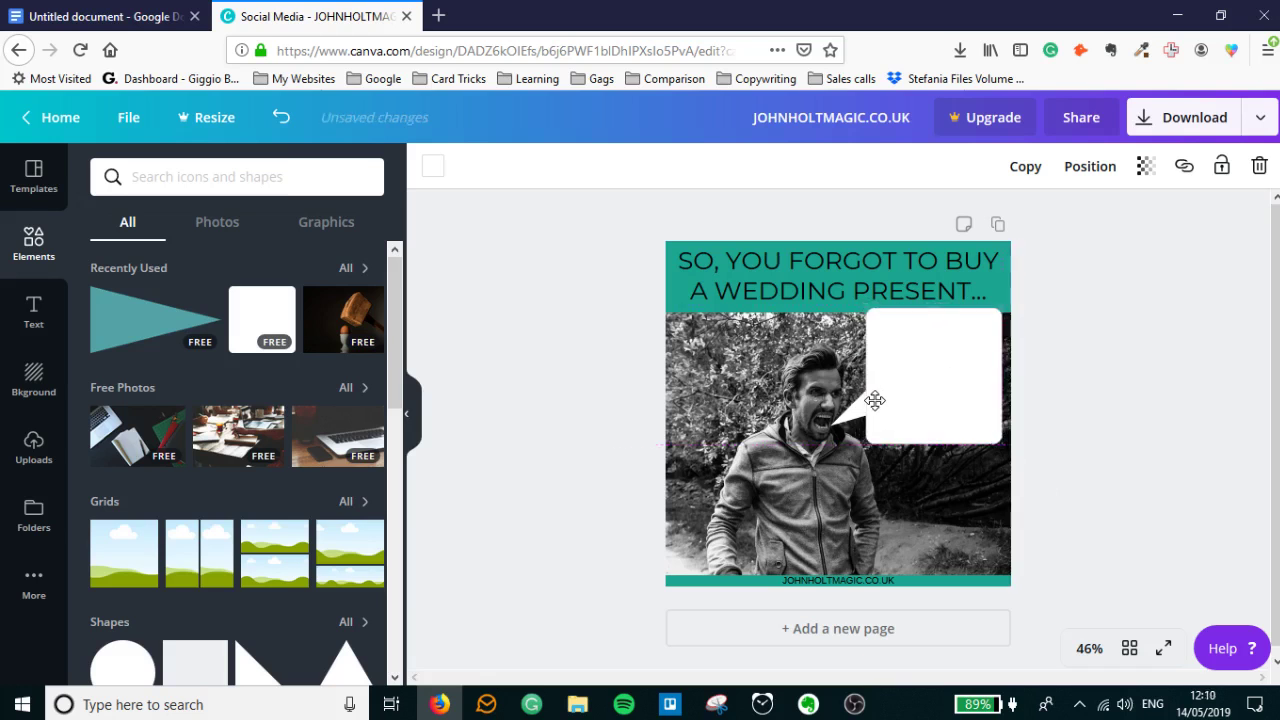
{"action": "left_click", "coordinate": [855, 408]}
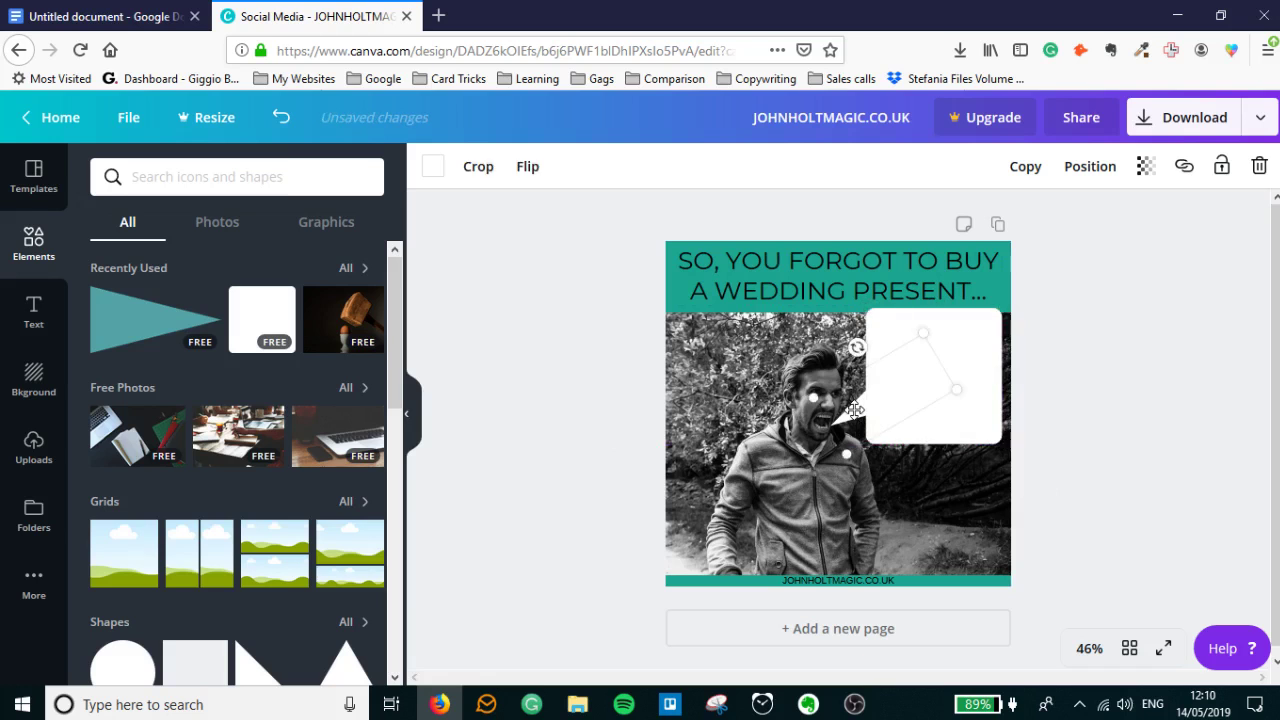
{"action": "left_click_drag", "start_coordinate": [855, 408], "coordinate": [863, 398]}
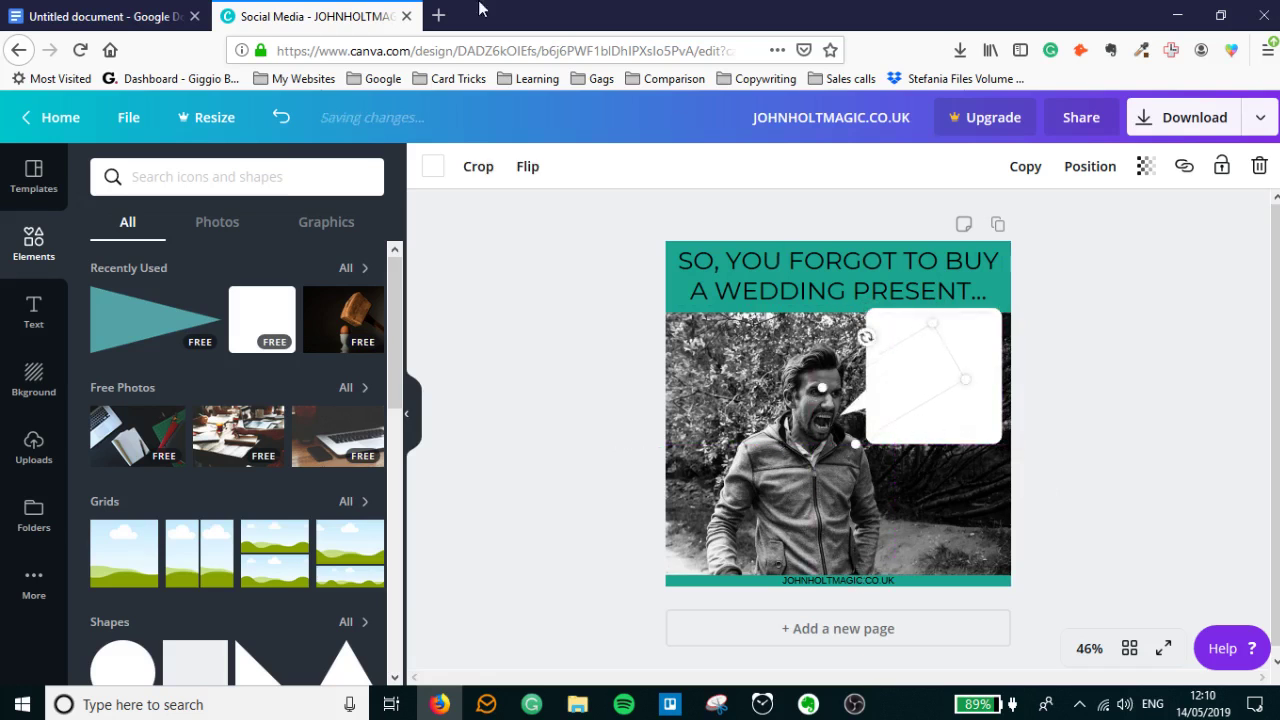
- Switch to the wedding present article in Google Docs and copy the bold italic quote without its quotation marks
{"action": "left_click", "coordinate": [45, 12]}
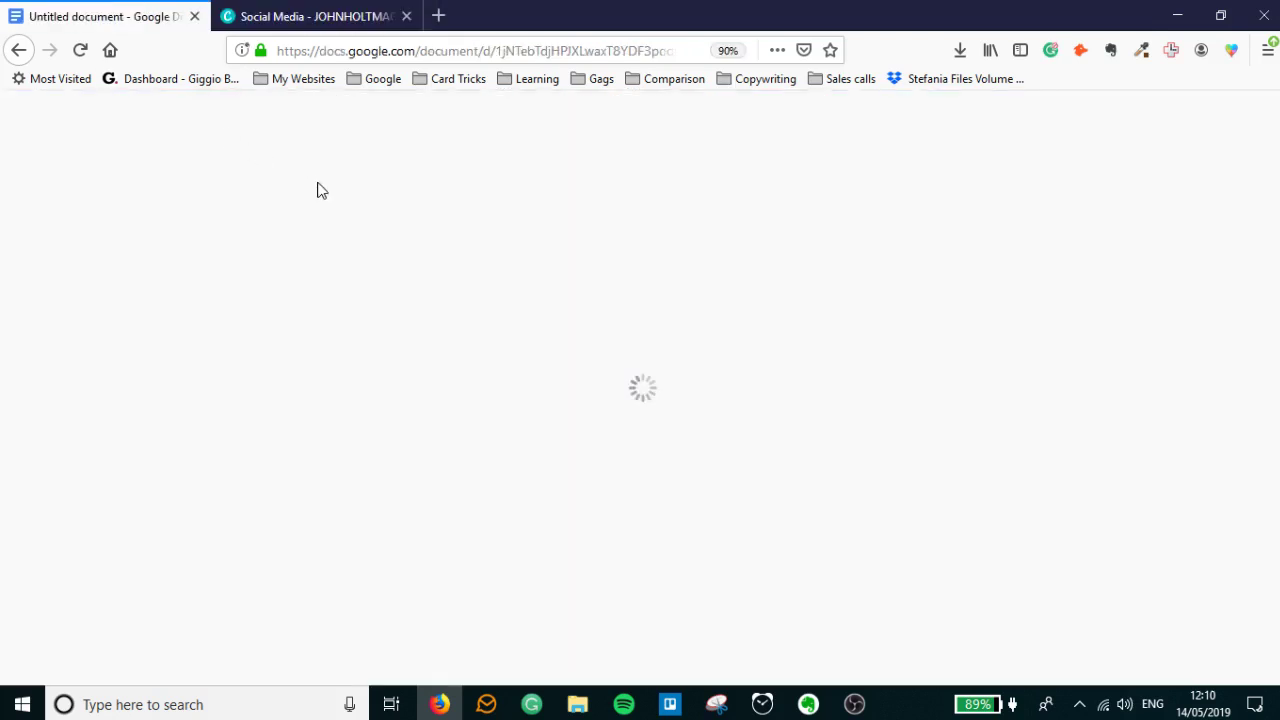
{"action": "left_click", "coordinate": [413, 460]}
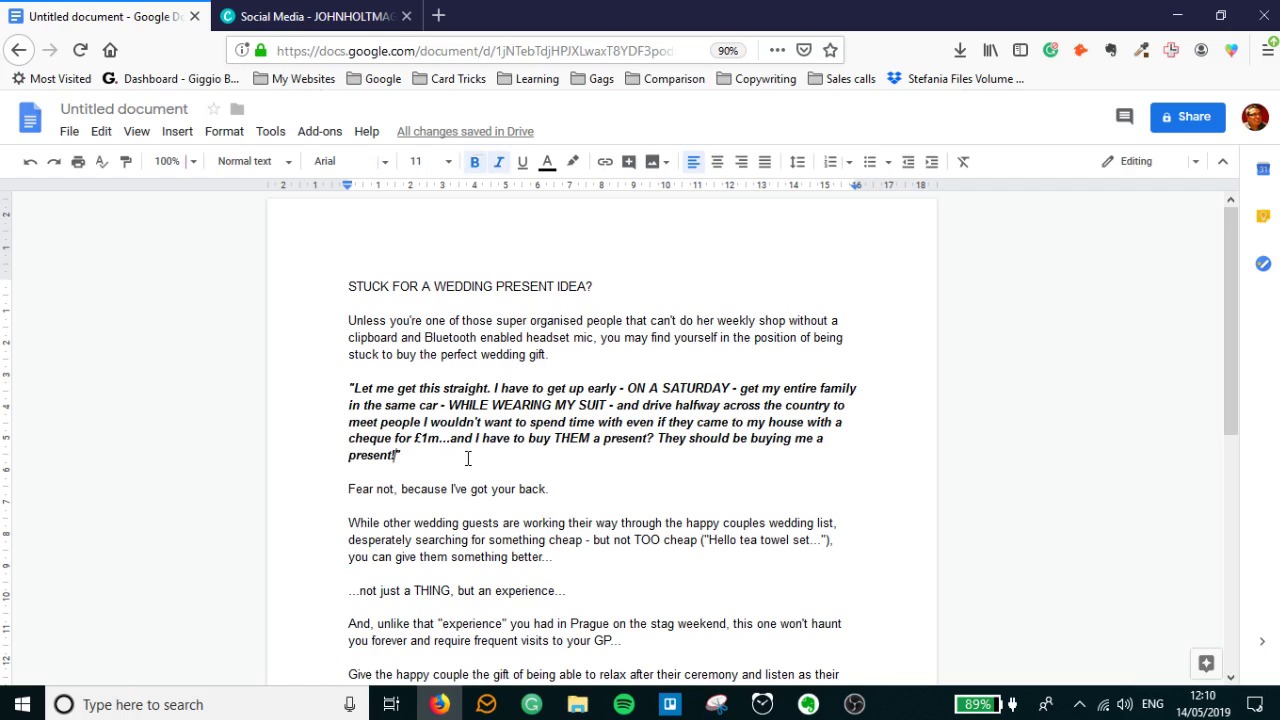
{"action": "key", "text": "shift+Up"}
{"action": "key", "text": "shift+Up"}
{"action": "key", "text": "shift+Up"}
{"action": "key", "text": "shift+Up"}
{"action": "key", "text": "shift+Up"}
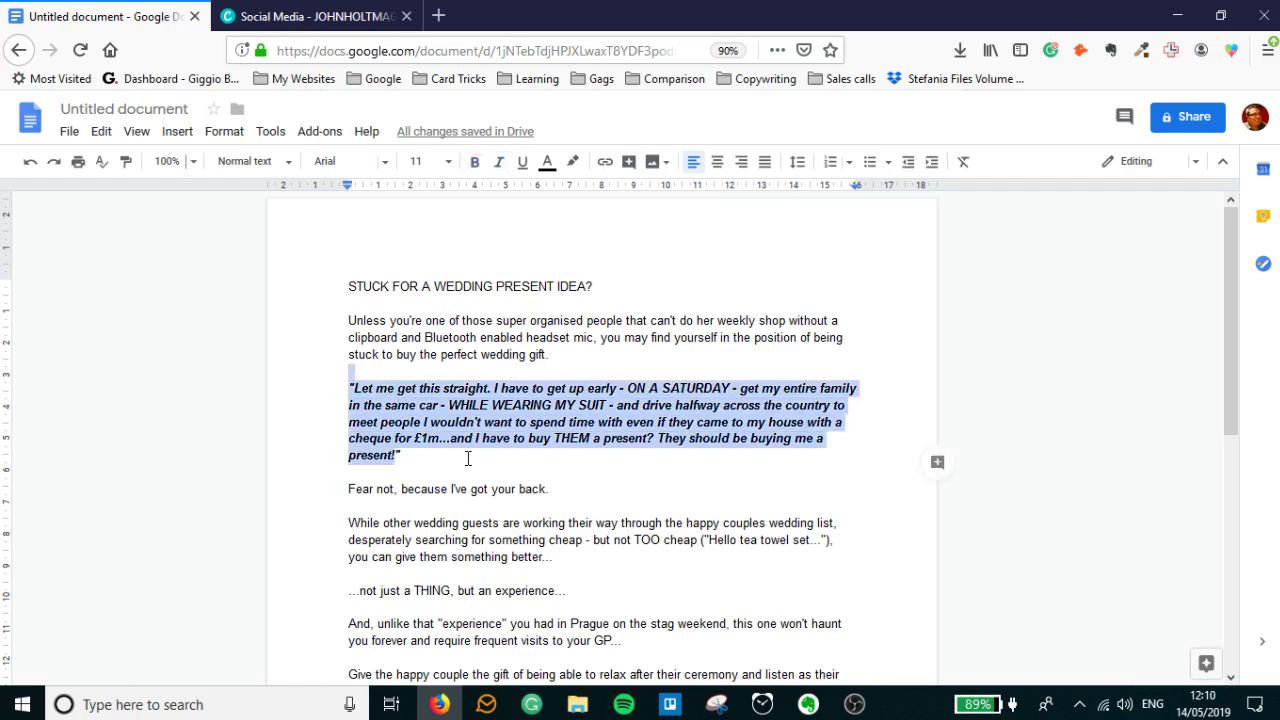
{"action": "key", "text": "ctrl+shift+Right"}
{"action": "key", "text": "ctrl+shift+Right"}
{"action": "key", "text": "ctrl+shift+Right"}
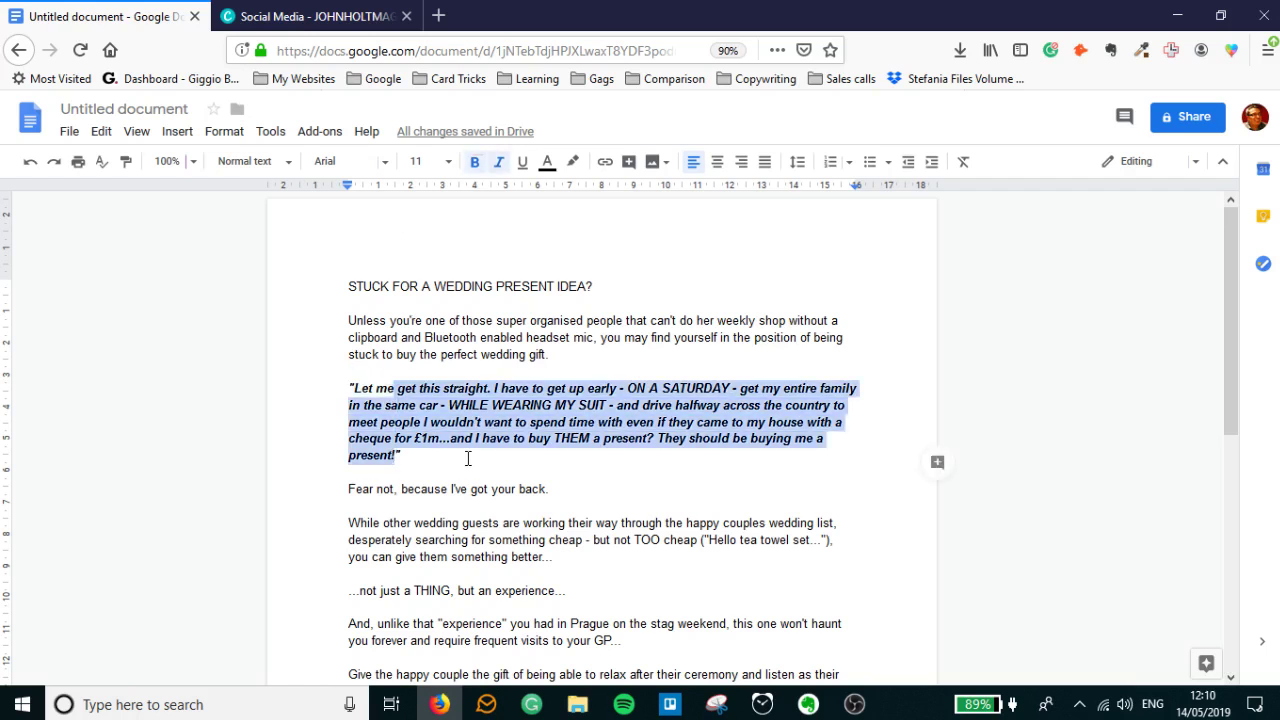
{"action": "key", "text": "shift+Left"}
{"action": "key", "text": "shift+Left"}
{"action": "key", "text": "shift+Left"}
{"action": "key", "text": "shift+Left"}
{"action": "key", "text": "shift+Left"}
{"action": "key", "text": "shift+Left"}
{"action": "key", "text": "shift+Left"}
- Switch back to the Canva design, add a subheading at font size 21 and fit it along the top of the speech bubble
{"action": "left_click", "coordinate": [352, 12]}
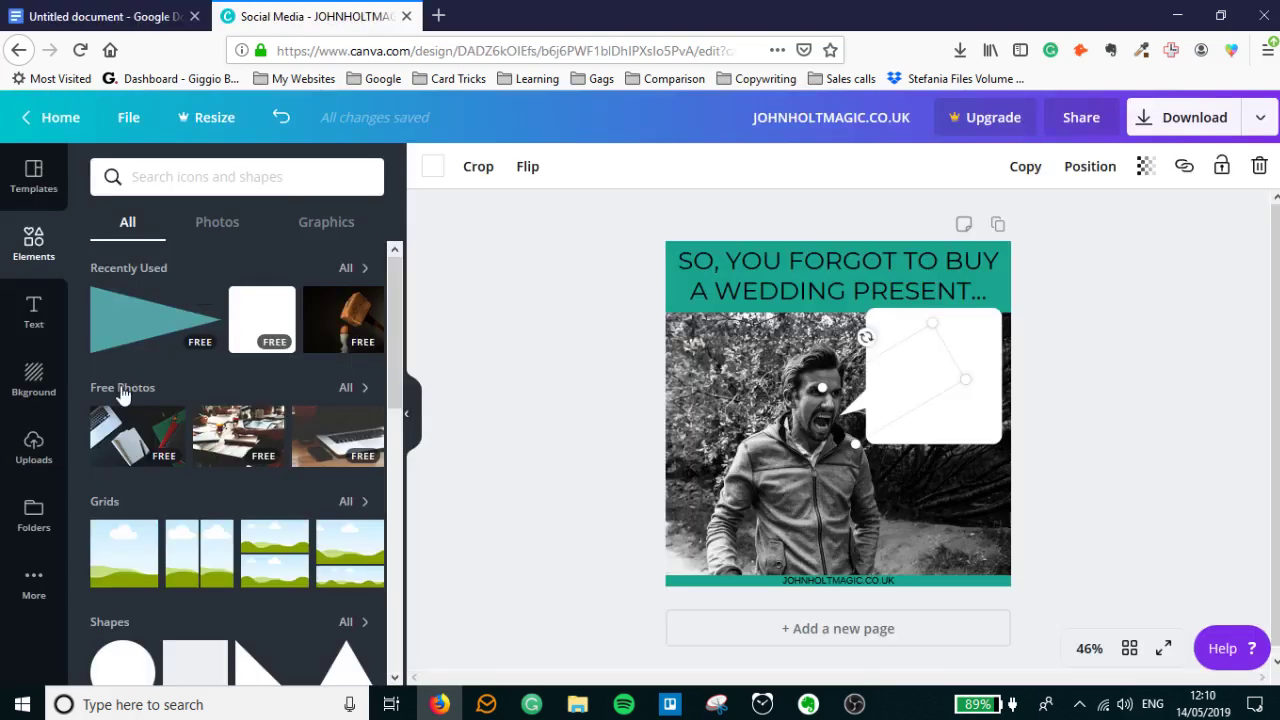
{"action": "left_click", "coordinate": [35, 330]}
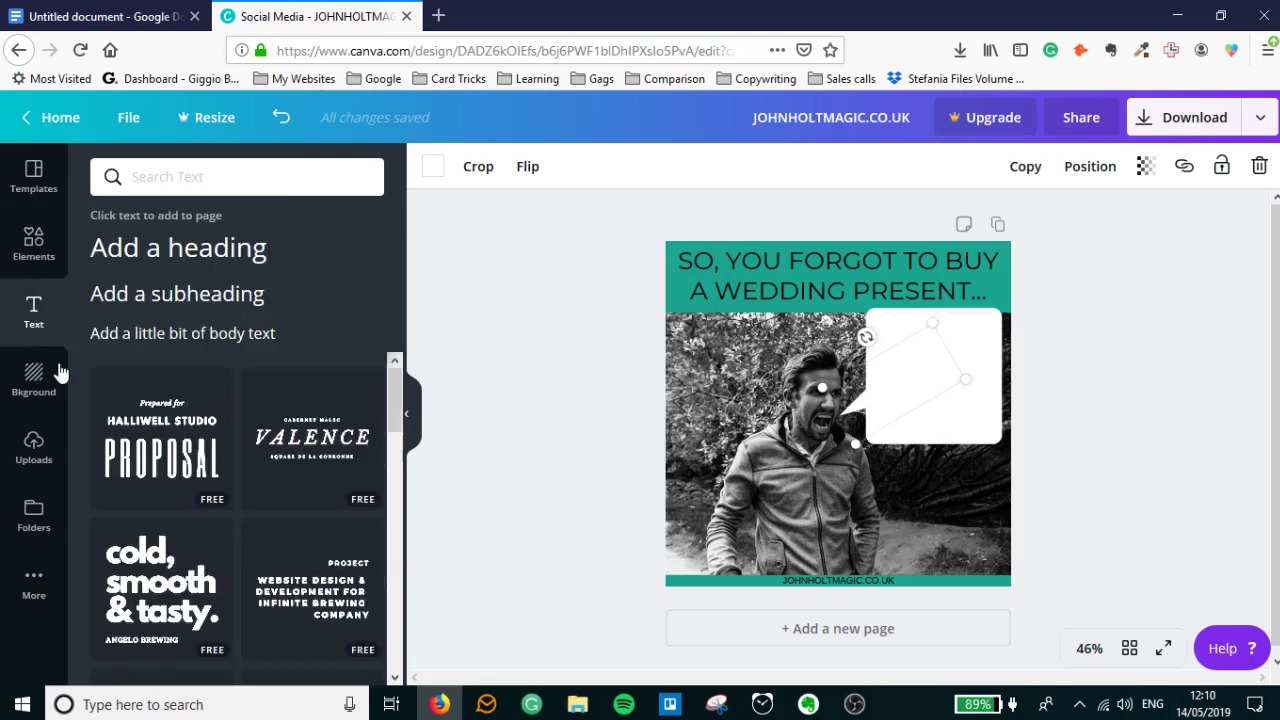
{"action": "left_click", "coordinate": [176, 302]}
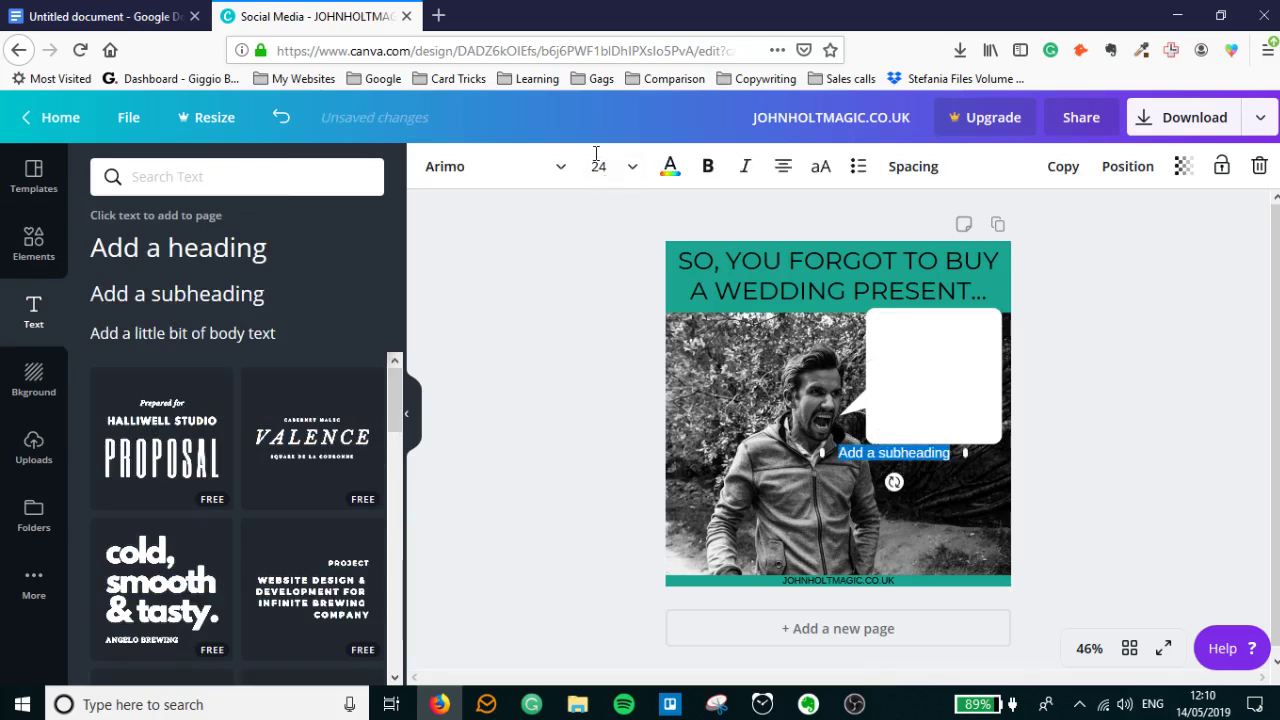
{"action": "left_click", "coordinate": [632, 168]}
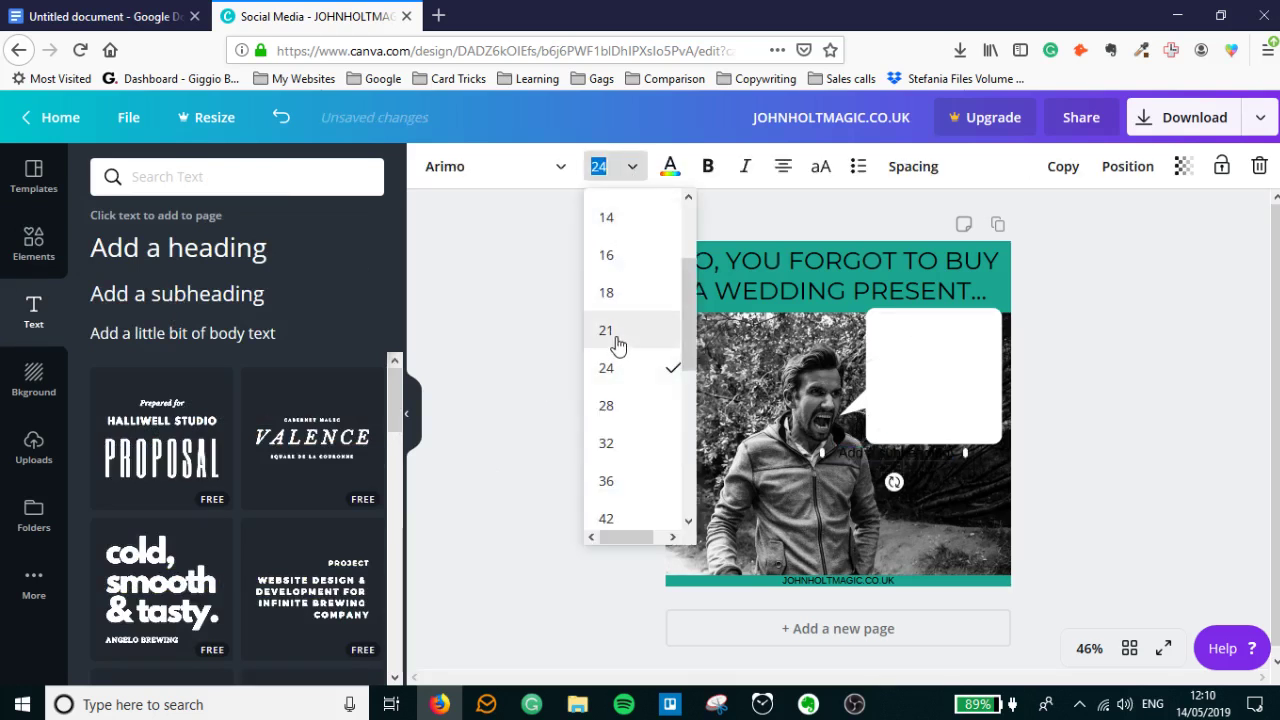
{"action": "left_click", "coordinate": [618, 334]}
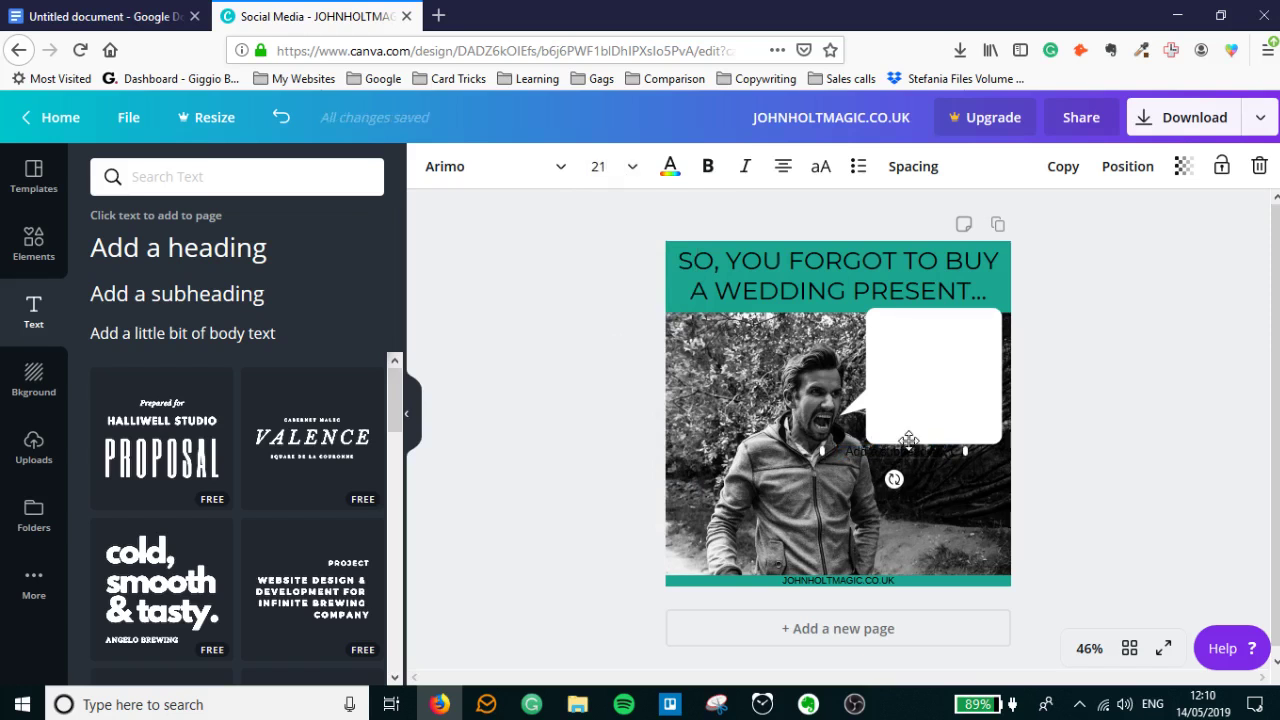
{"action": "left_click_drag", "start_coordinate": [908, 443], "coordinate": [946, 308]}
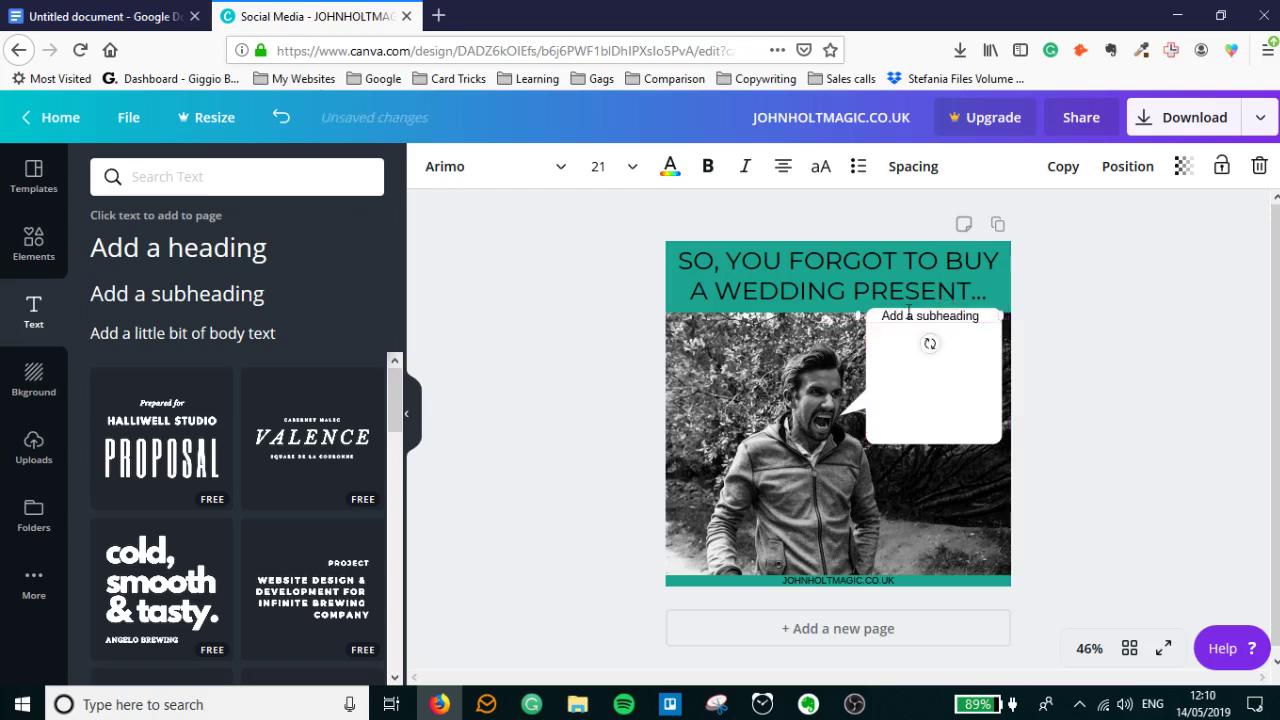
{"action": "left_click_drag", "start_coordinate": [874, 317], "coordinate": [882, 317]}
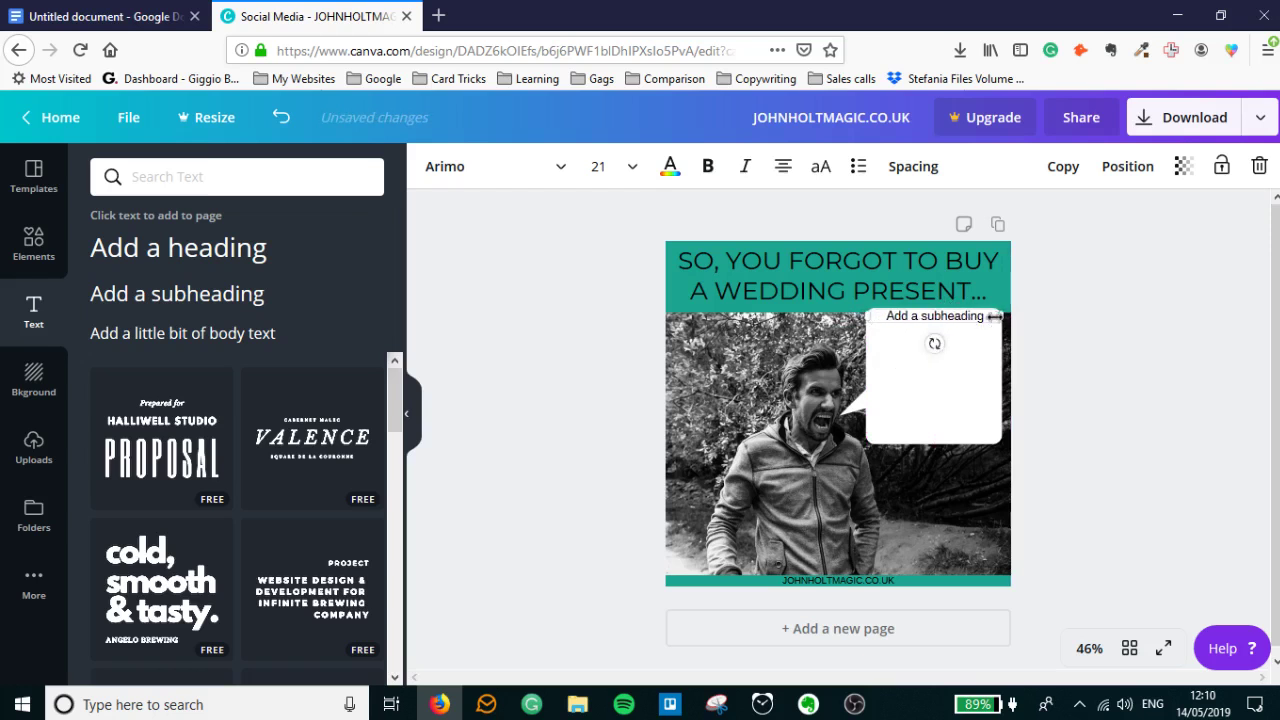
- Replace the subheading's placeholder text with the copied quote
{"action": "double_click", "coordinate": [957, 316]}
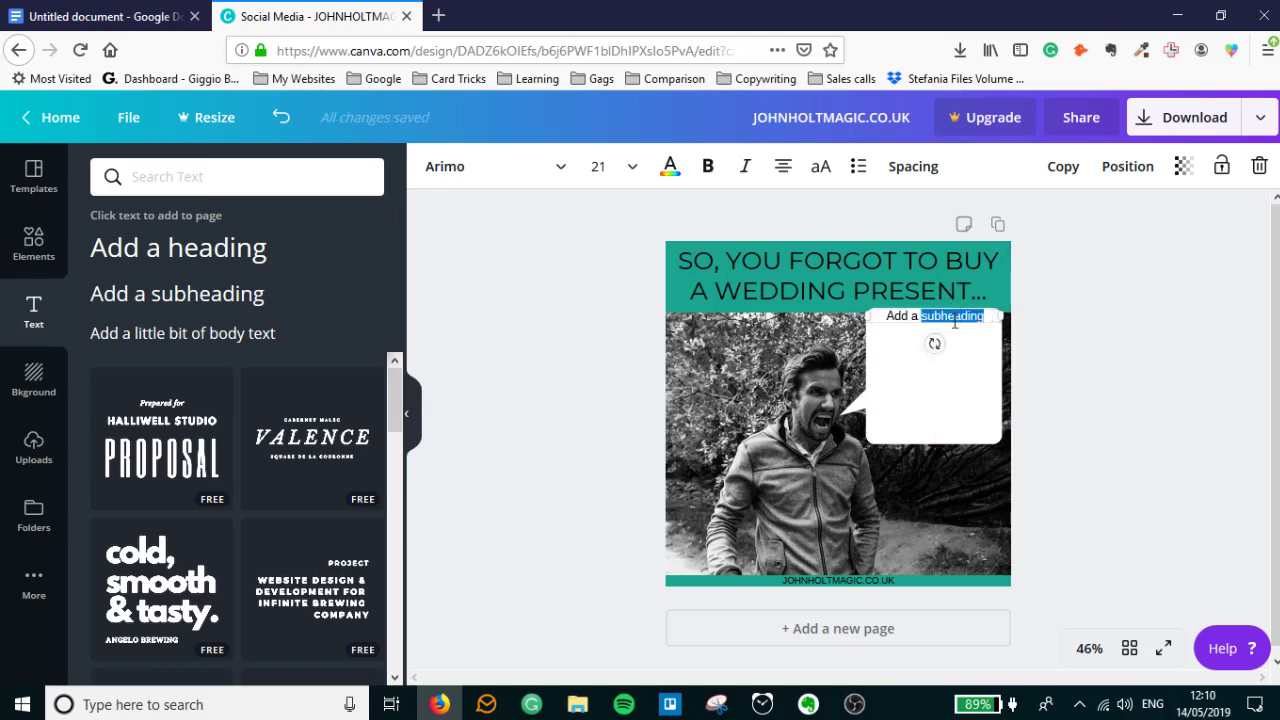
{"action": "key", "text": "BackSpace"}
{"action": "key", "text": "BackSpace"}
{"action": "key", "text": "BackSpace"}
{"action": "key", "text": "BackSpace"}
{"action": "key", "text": "BackSpace"}
{"action": "key", "text": "BackSpace"}
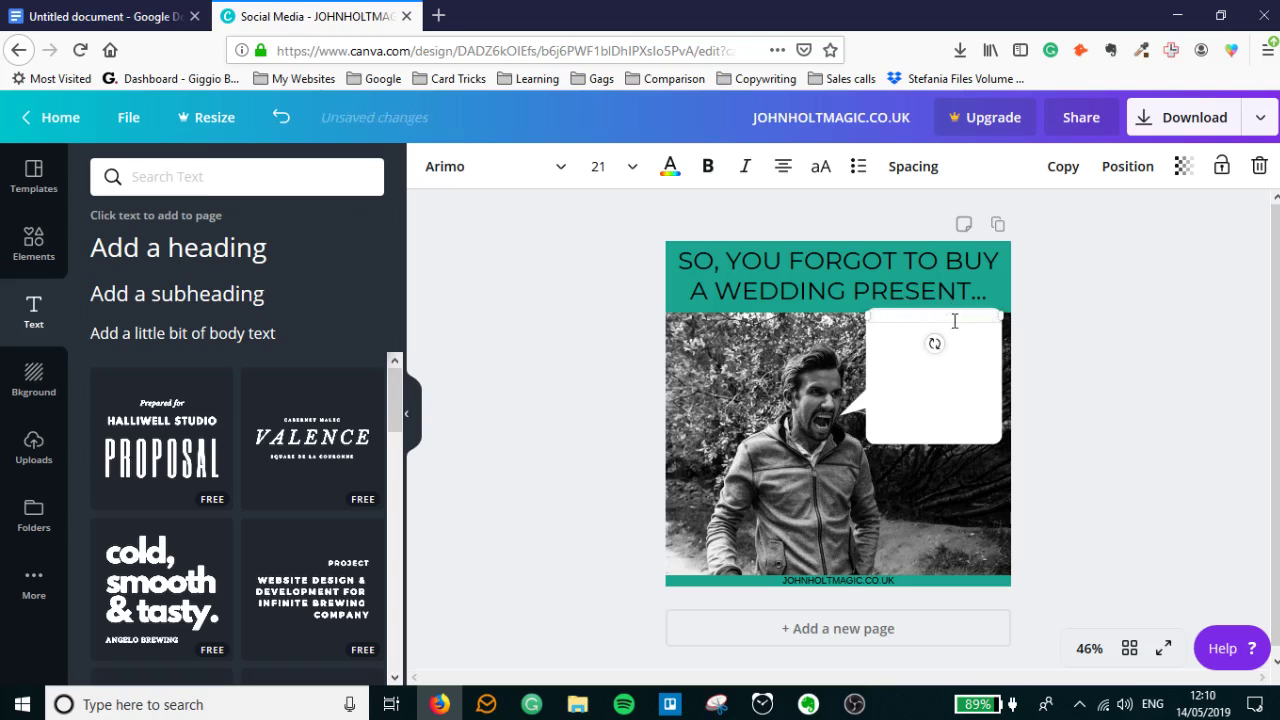
{"action": "key", "text": "ctrl+v"}
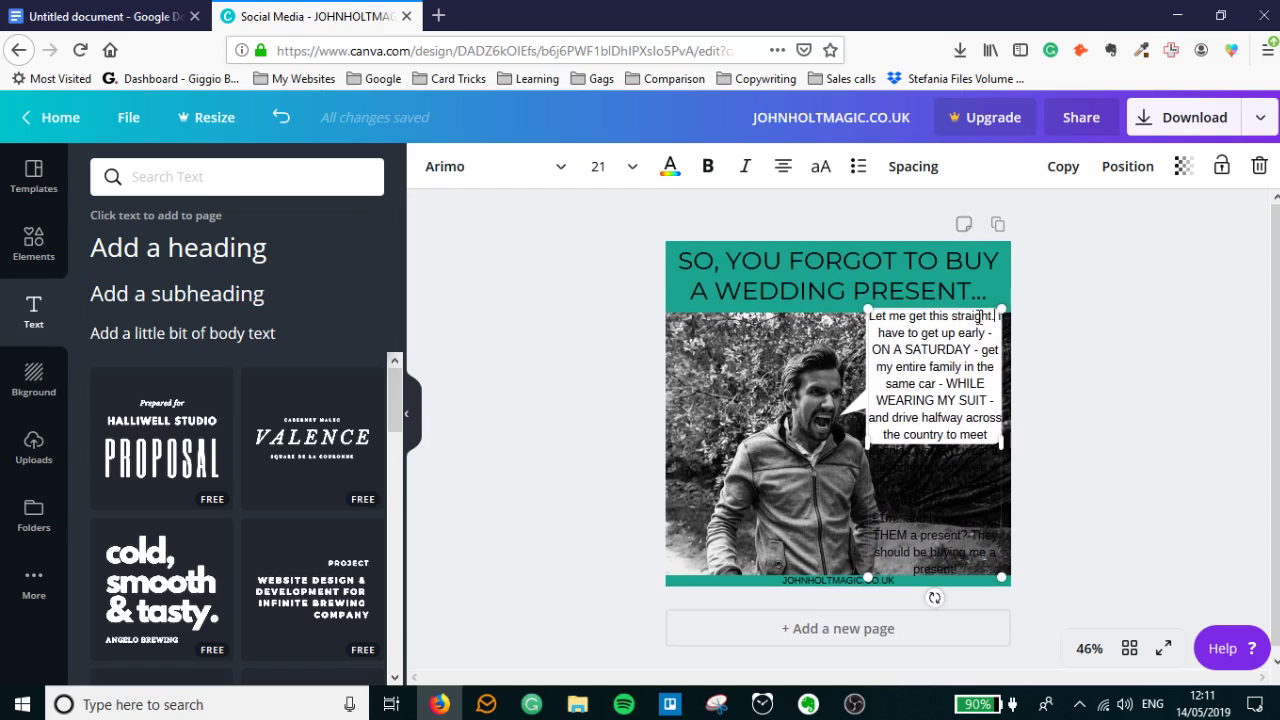
- Insert "Not only do" before "I have to get up early" in the speech bubble quote
{"action": "type", "text": "Not only "}
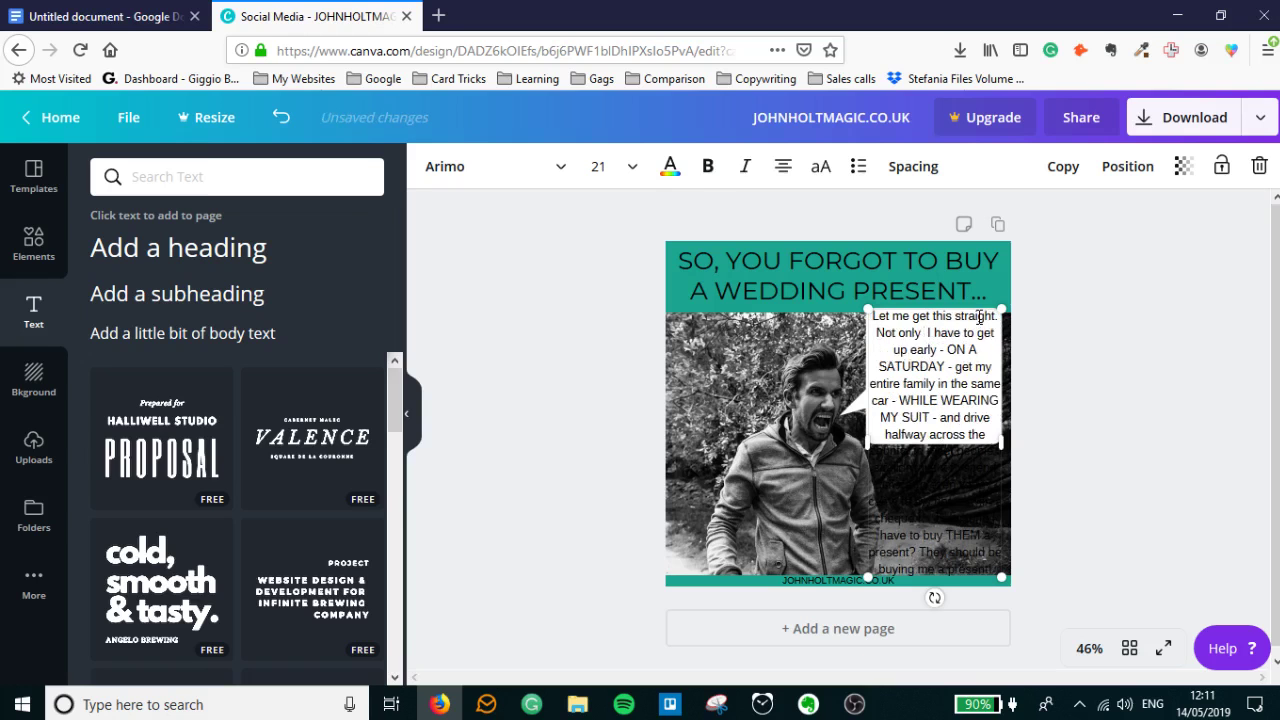
{"action": "type", "text": "do I"}
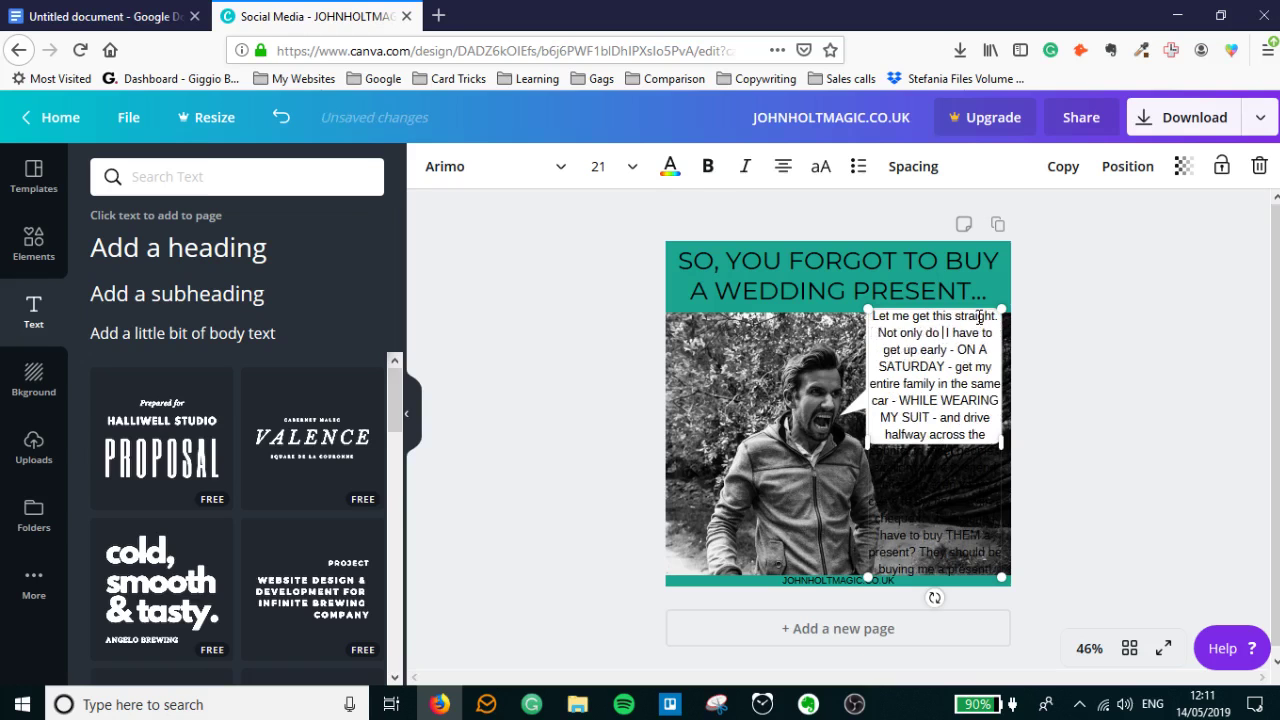
{"action": "key", "text": "BackSpace"}
{"action": "key", "text": "BackSpace"}
{"action": "key", "text": "BackSpace"}
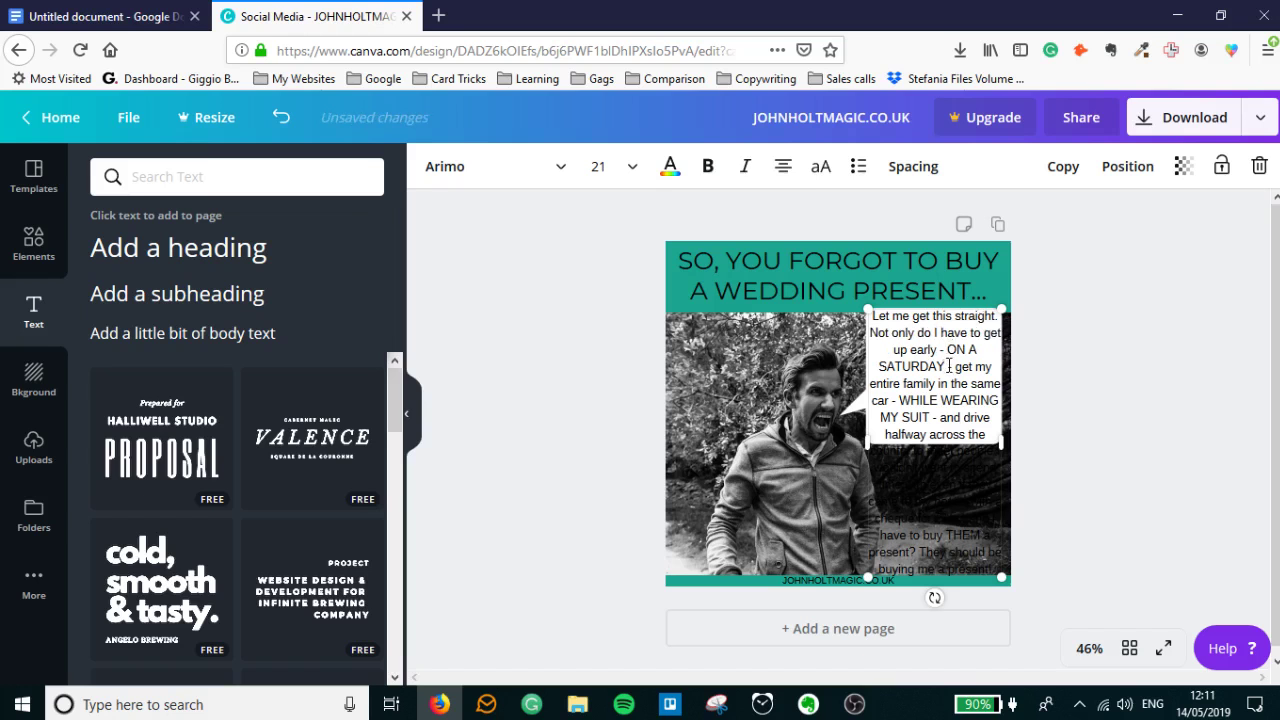
{"action": "left_click", "coordinate": [948, 366]}
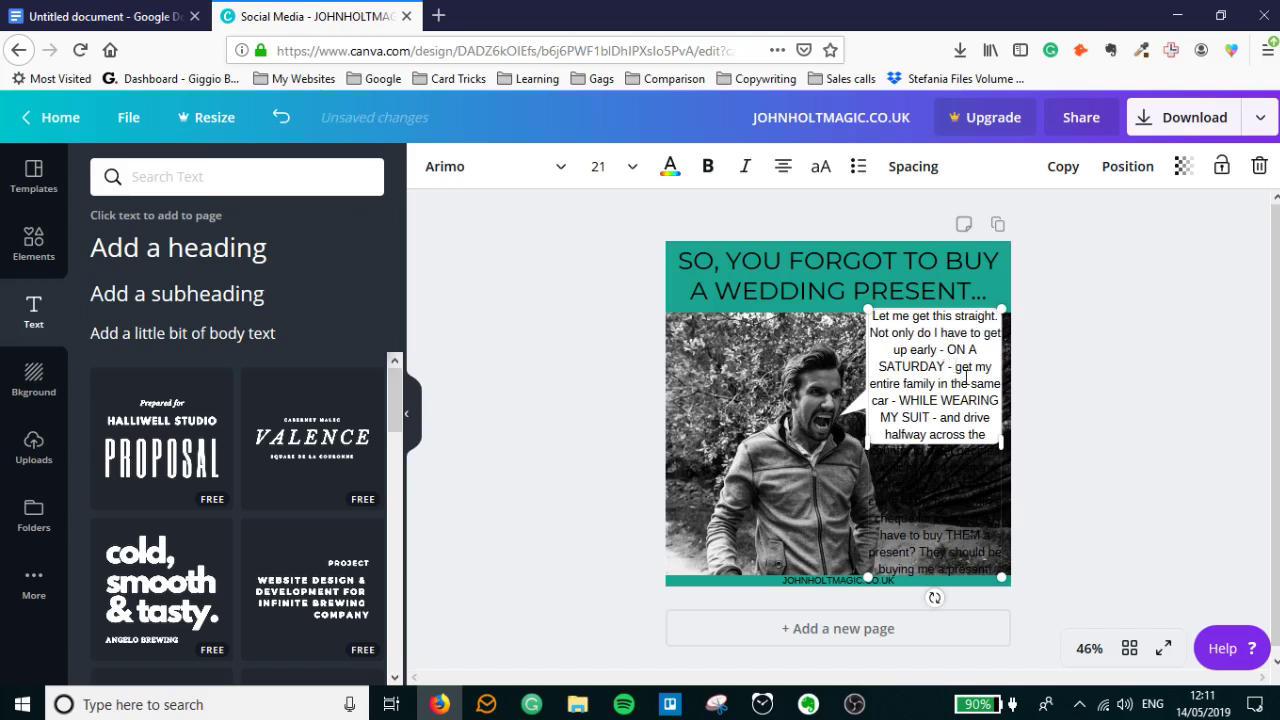